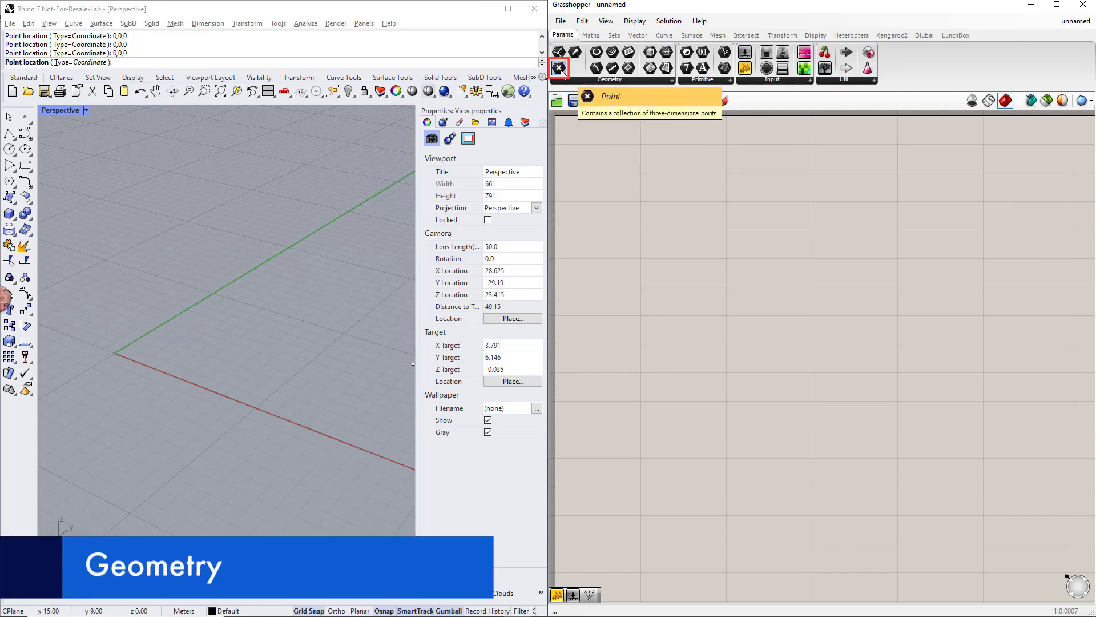
Drag a Point parameter from Params > Geometry onto the empty canvas
{"action": "left_click_drag", "start_coordinate": [559, 69], "coordinate": [841, 364]}
Wire the Point into a display Panel, test it with a temporary 0,0,0 panel, then delete that panel
{"action": "left_click_drag", "start_coordinate": [745, 68], "coordinate": [984, 361]}
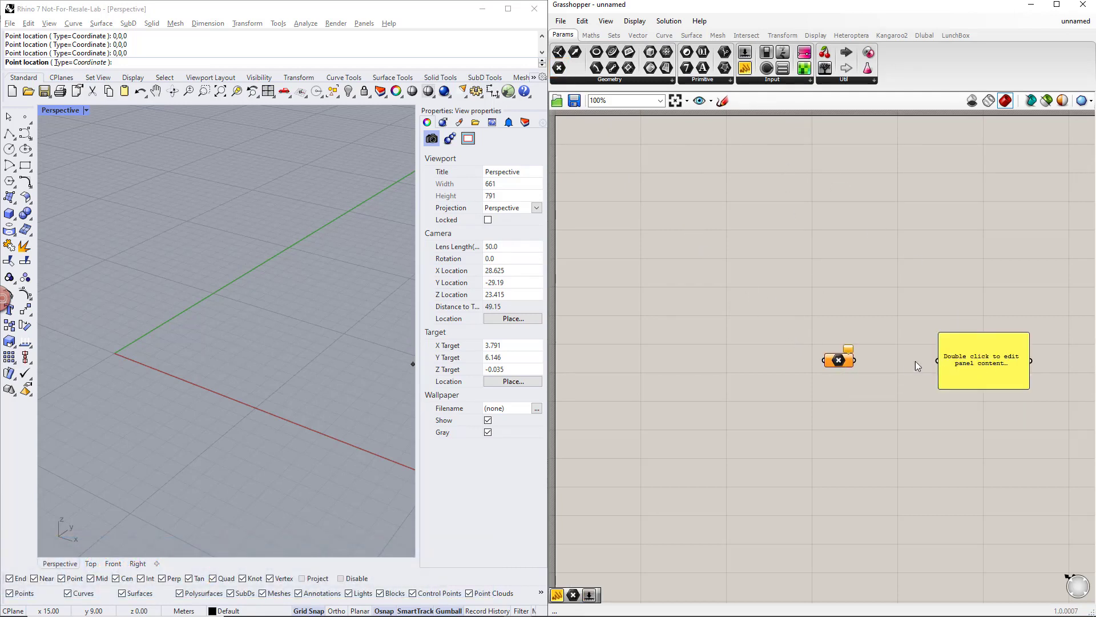
{"action": "left_click_drag", "start_coordinate": [855, 360], "coordinate": [935, 361]}
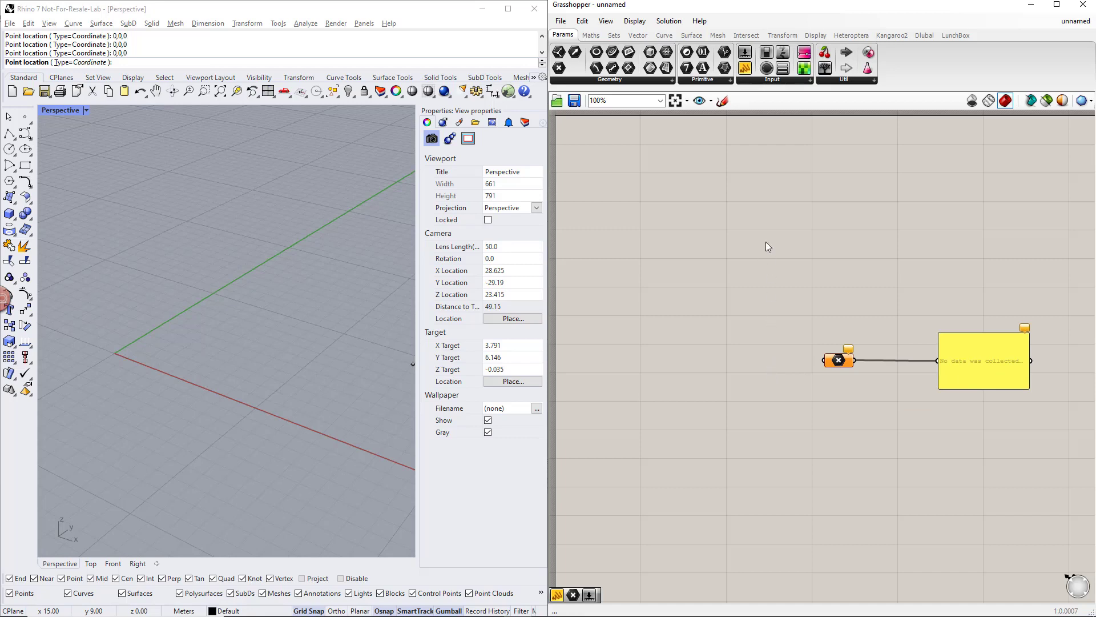
{"action": "left_click_drag", "start_coordinate": [745, 68], "coordinate": [733, 358]}
{"action": "double_click", "coordinate": [733, 358]}
{"action": "type", "text": "0,0,0"}
{"action": "left_click", "coordinate": [813, 406]}
{"action": "left_click_drag", "start_coordinate": [780, 358], "coordinate": [752, 363]}
{"action": "key", "text": "Delete"}
Set the Point parameter to one point at 0,0,0 in Rhino
{"action": "right_click", "coordinate": [831, 366]}
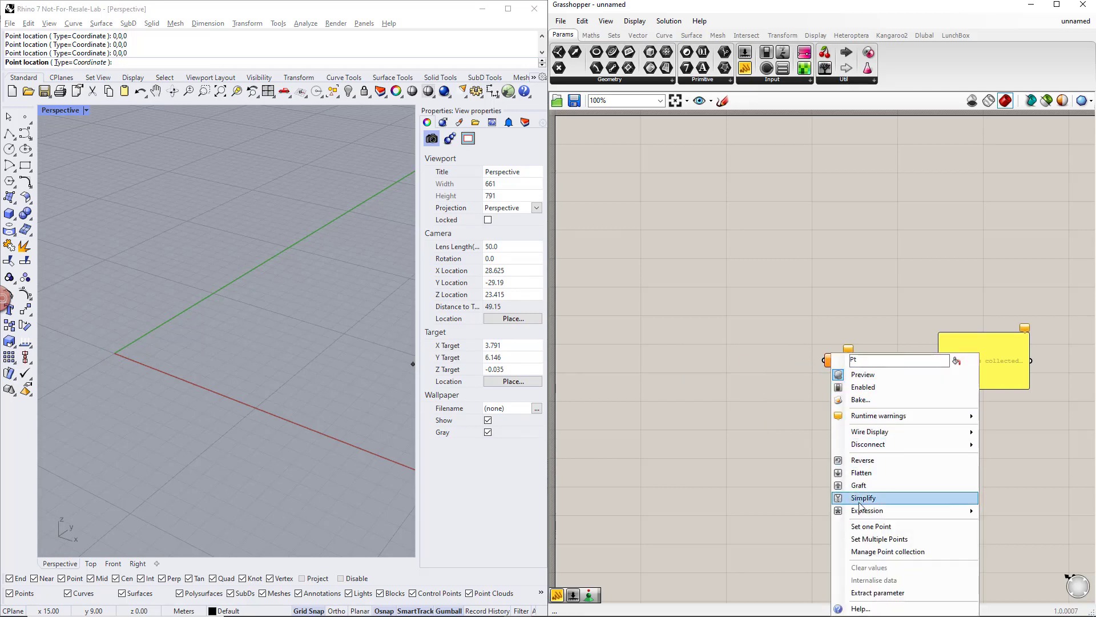
{"action": "left_click", "coordinate": [863, 528]}
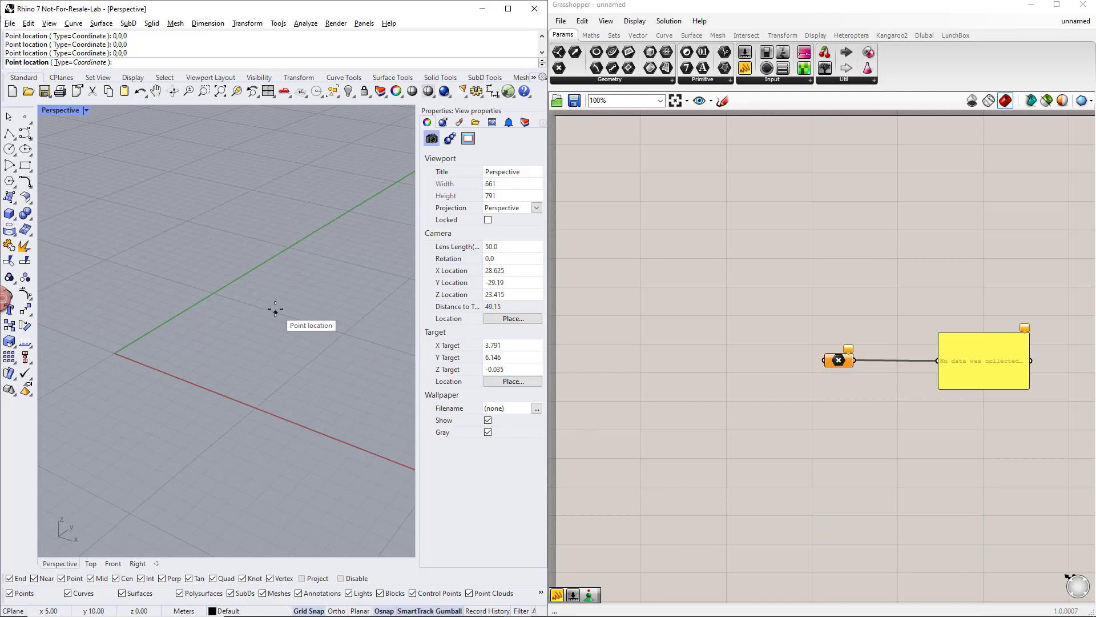
{"action": "type", "text": "0,0,0"}
{"action": "key", "text": "Return"}
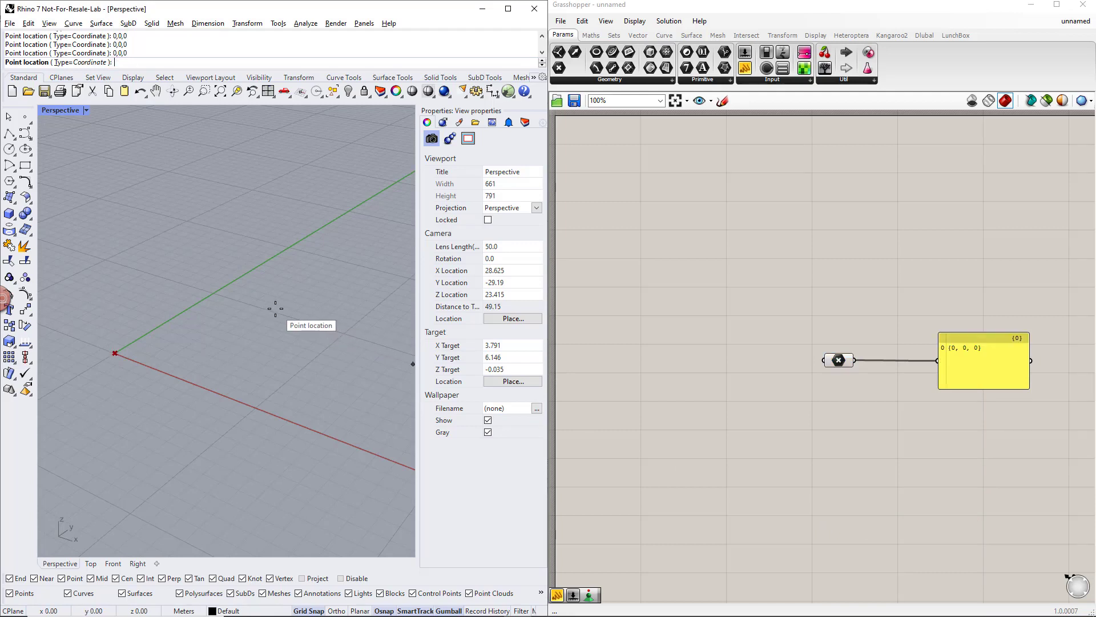
Delete the display Panel and recentre the canvas on the point
{"action": "left_click", "coordinate": [839, 360]}
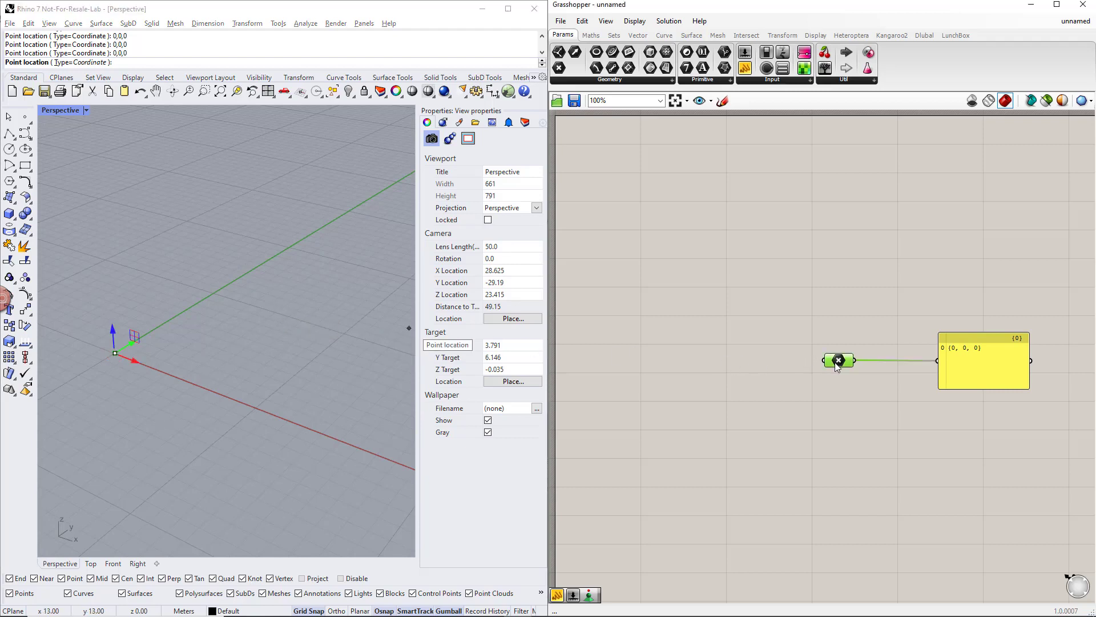
{"action": "left_click_drag", "start_coordinate": [988, 426], "coordinate": [946, 314]}
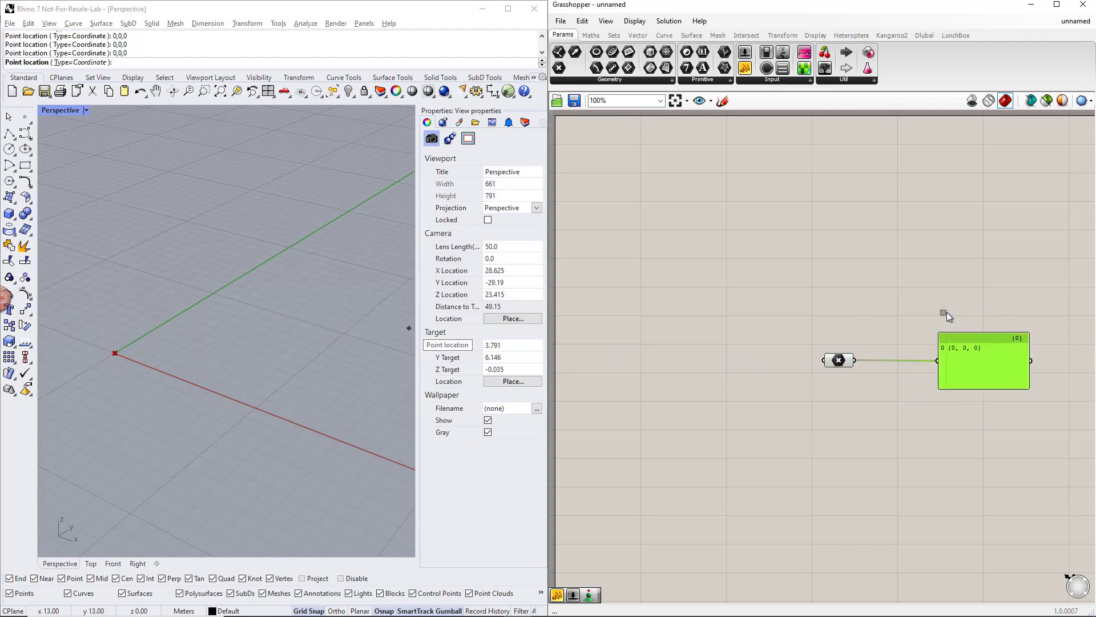
{"action": "key", "text": "Delete"}
{"action": "right_click_drag", "start_coordinate": [888, 379], "coordinate": [827, 350]}
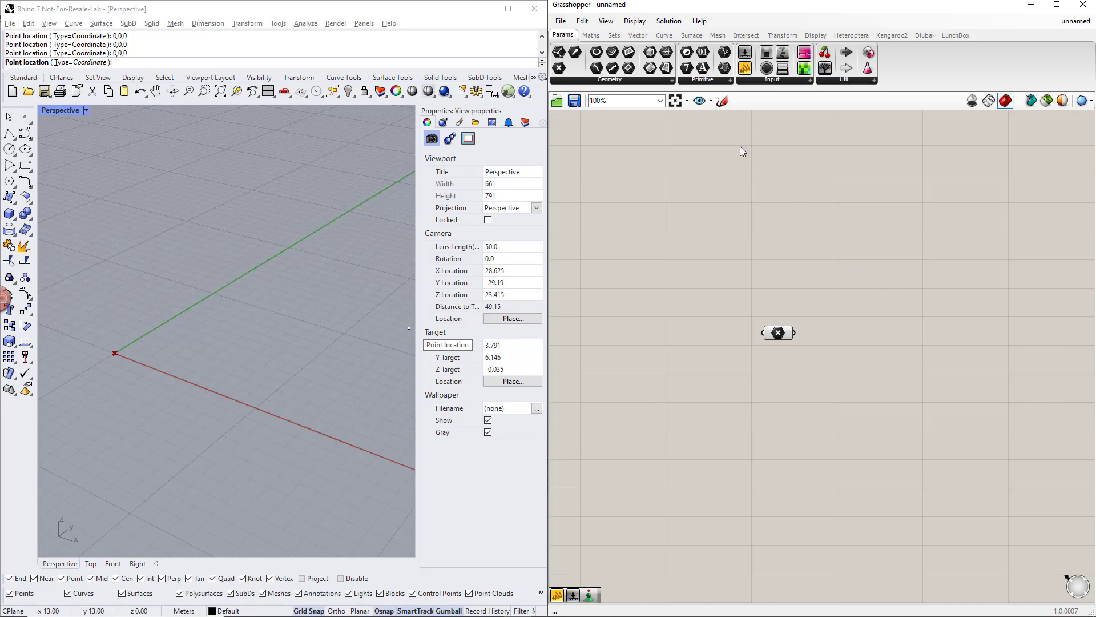
Add a Deconstruct Point component fed by the origin point
{"action": "left_click", "coordinate": [643, 36]}
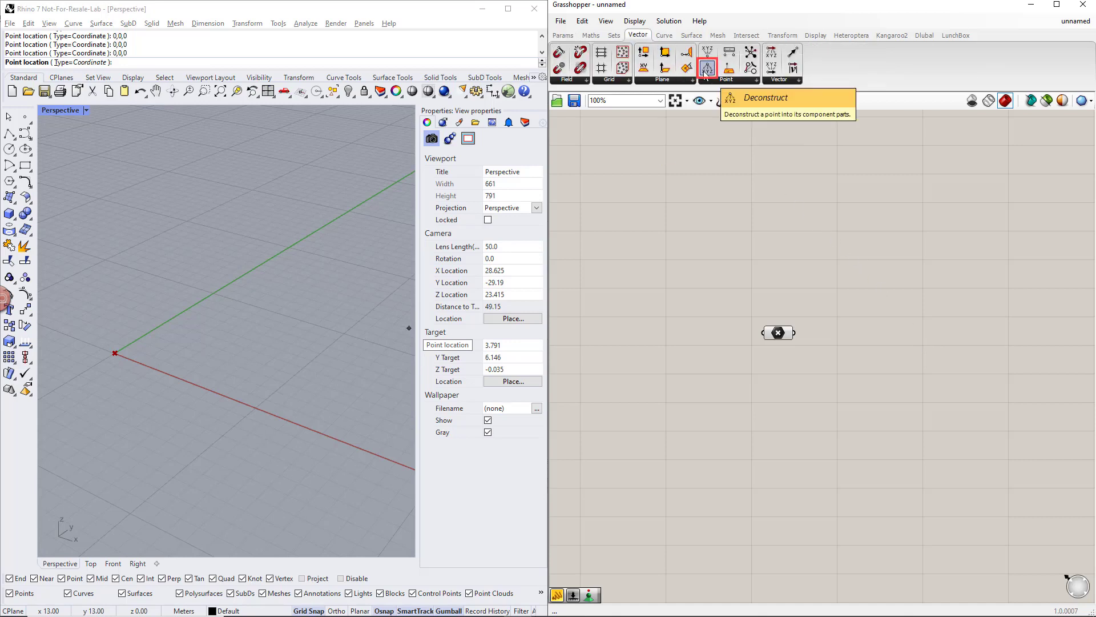
{"action": "left_click_drag", "start_coordinate": [706, 69], "coordinate": [820, 221]}
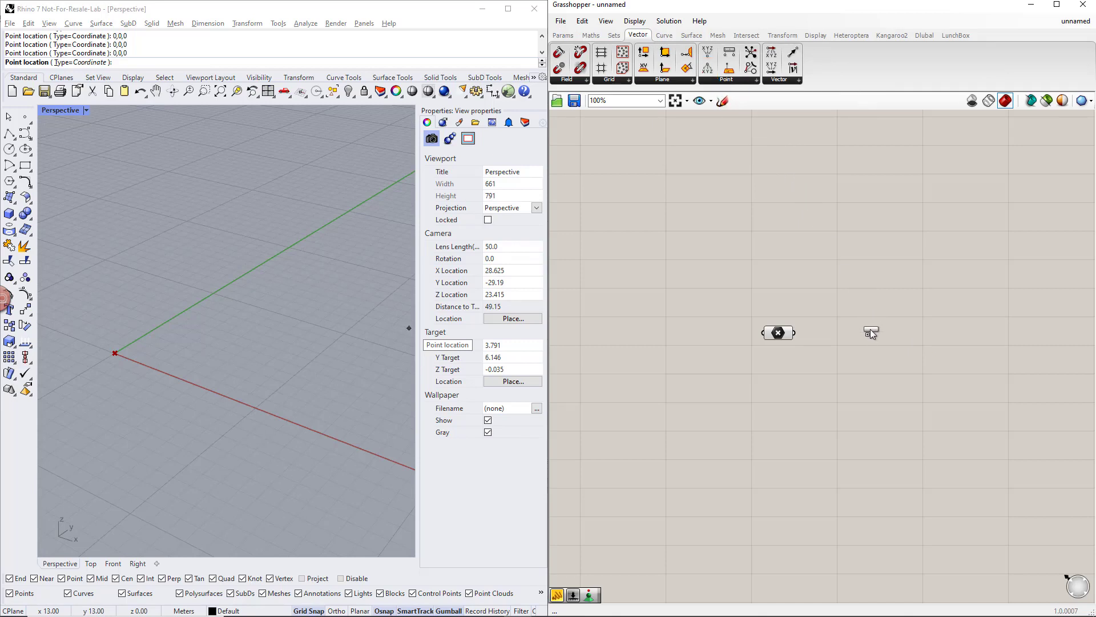
{"action": "left_click_drag", "start_coordinate": [873, 333], "coordinate": [873, 333]}
{"action": "left_click_drag", "start_coordinate": [794, 333], "coordinate": [855, 333]}
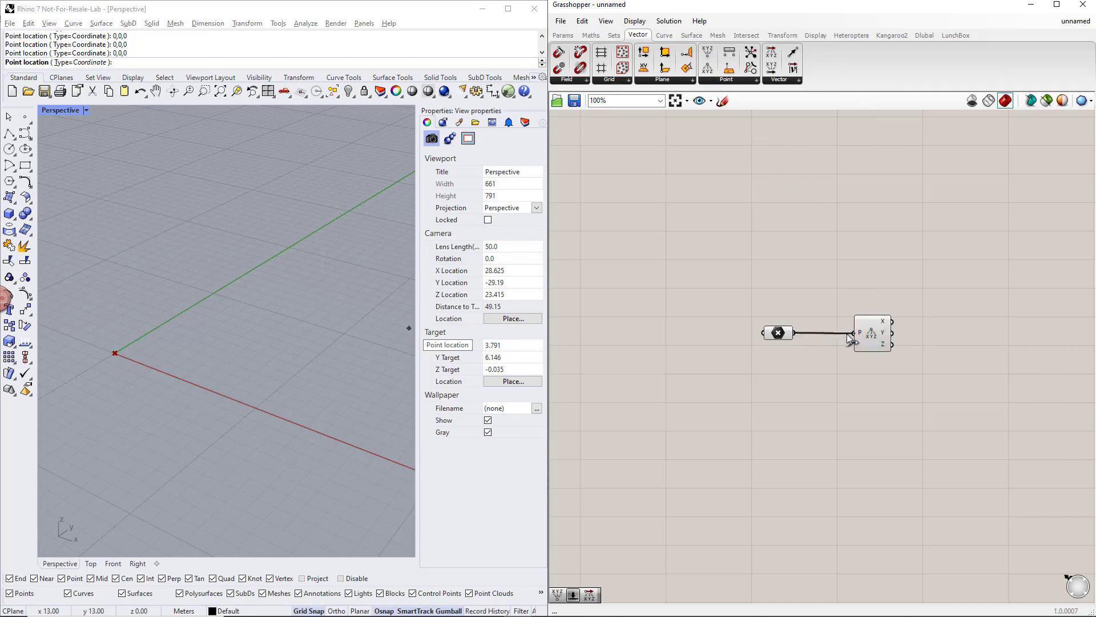
{"action": "left_click", "coordinate": [872, 374]}
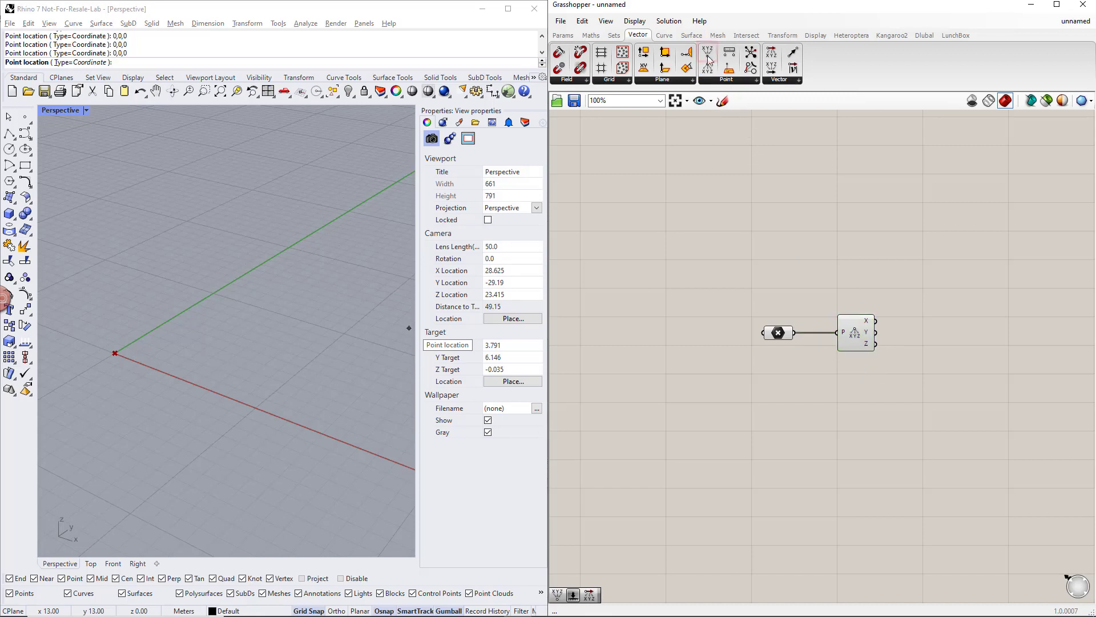
Add a Construct Point component taking the X and Y outputs
{"action": "left_click_drag", "start_coordinate": [711, 63], "coordinate": [959, 335]}
{"action": "left_click_drag", "start_coordinate": [885, 323], "coordinate": [940, 322]}
{"action": "left_click_drag", "start_coordinate": [876, 333], "coordinate": [937, 338]}
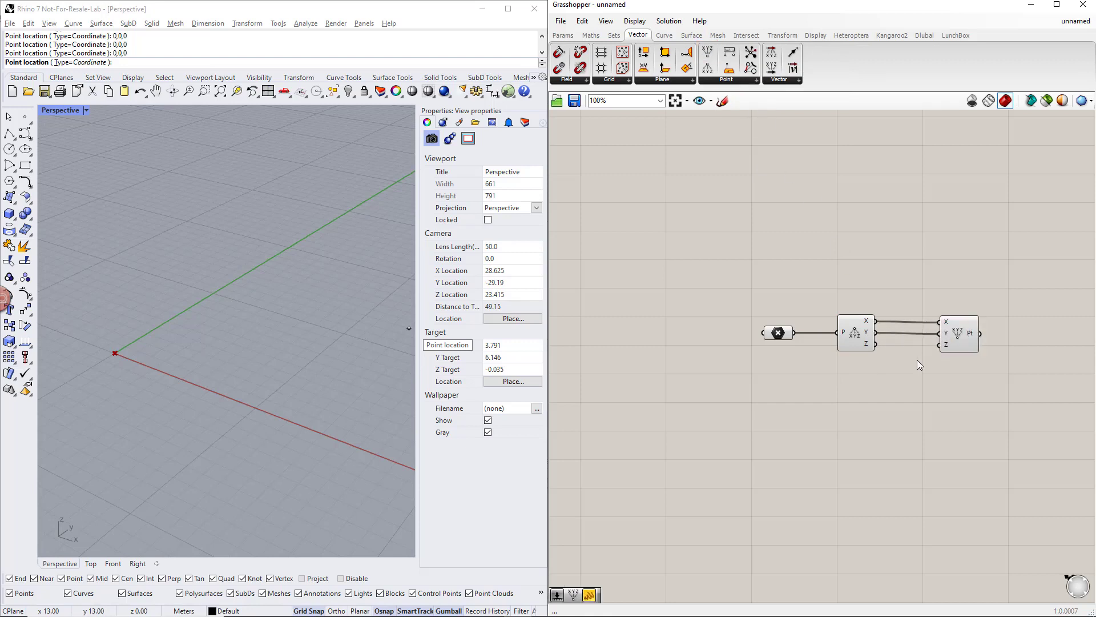
Add a 1..10 number slider named Height below the components
{"action": "double_click", "coordinate": [858, 393]}
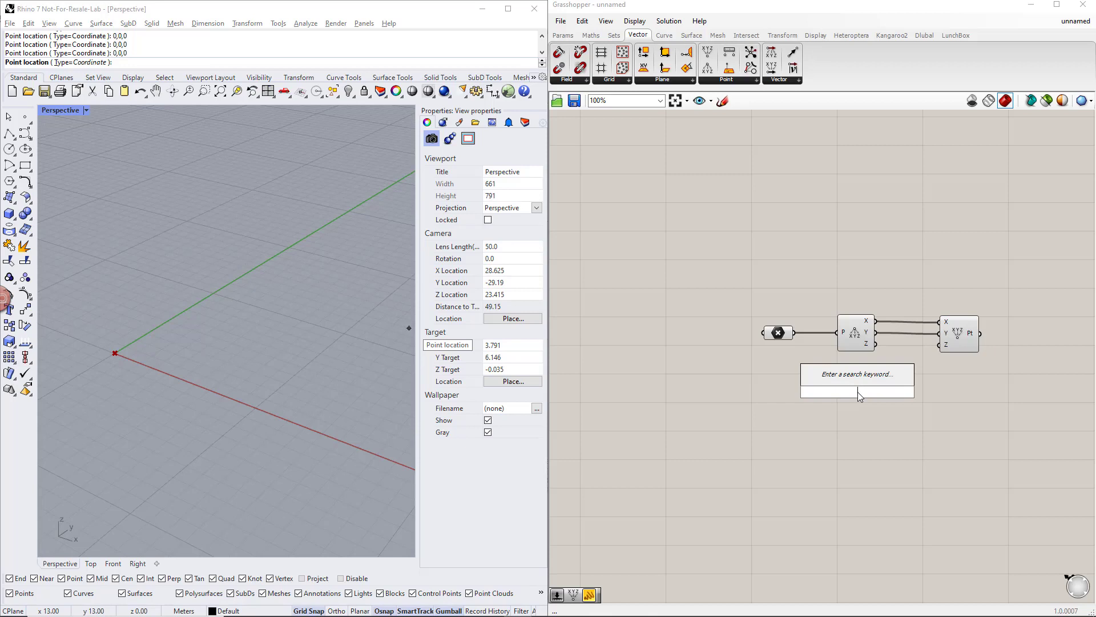
{"action": "type", "text": "1"}
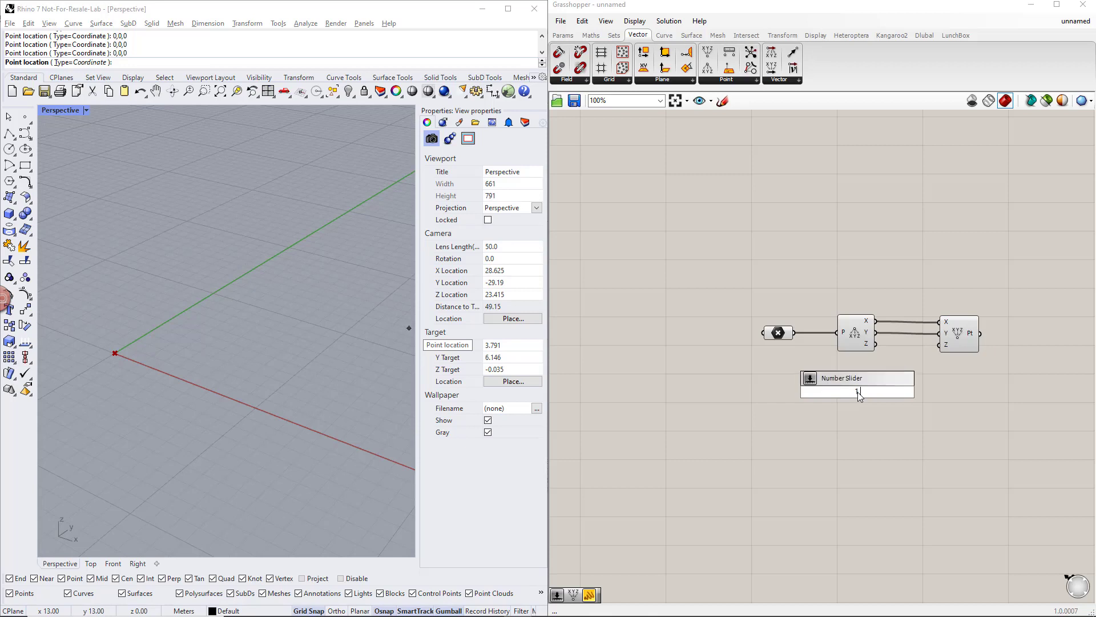
{"action": "type", "text": "..10"}
{"action": "key", "text": "Return"}
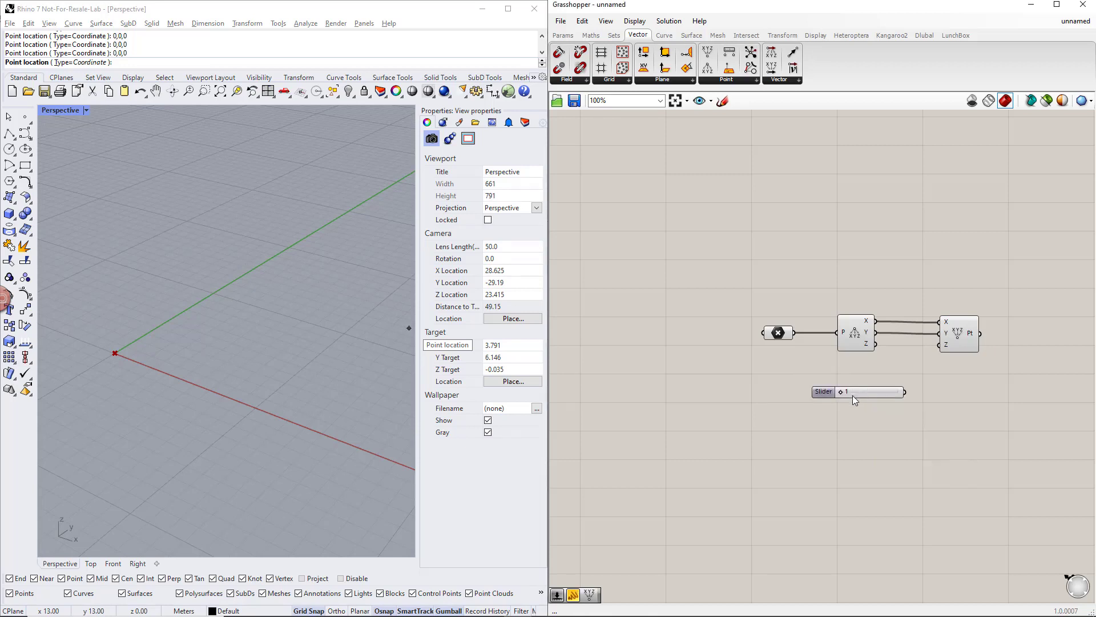
{"action": "right_click", "coordinate": [820, 393]}
{"action": "type", "text": "Height"}
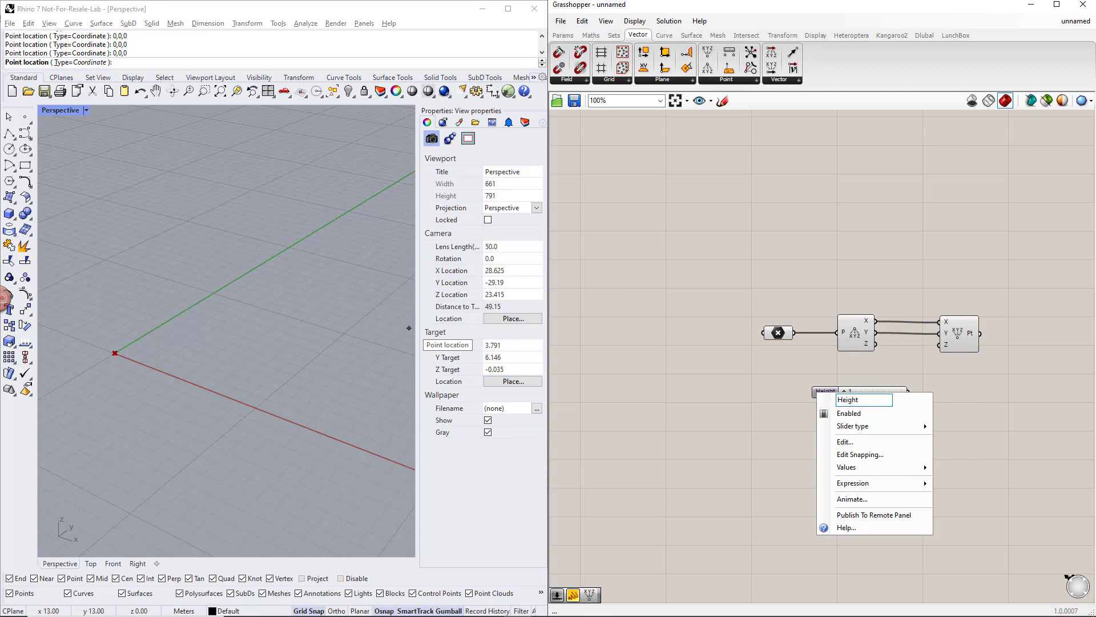
{"action": "key", "text": "Return"}
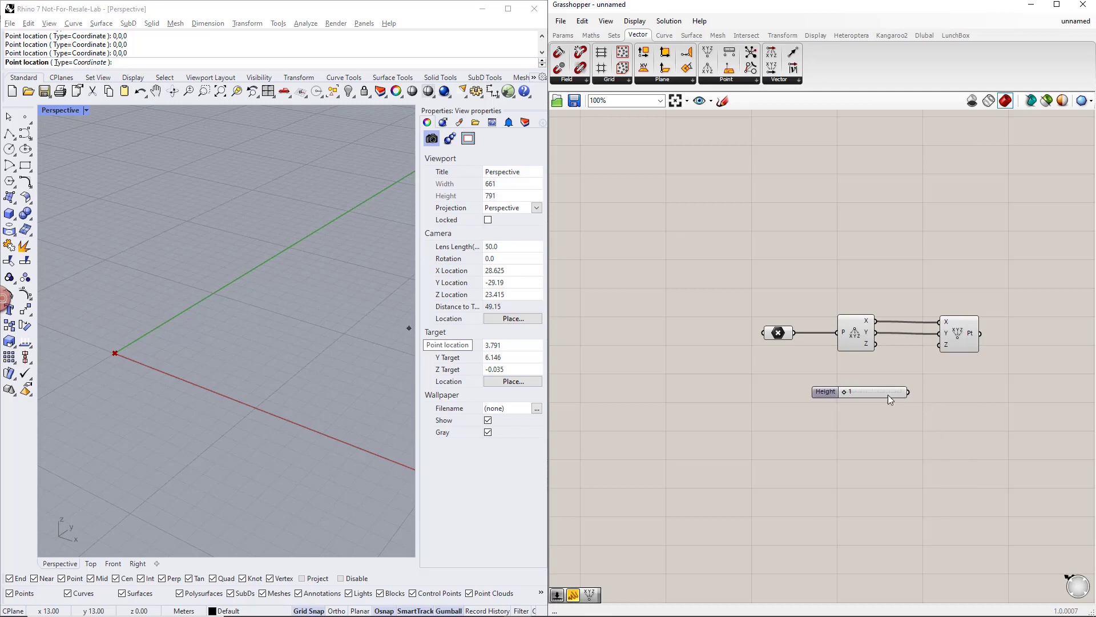
{"action": "left_click_drag", "start_coordinate": [877, 393], "coordinate": [859, 446]}
{"action": "left_click", "coordinate": [878, 411]}
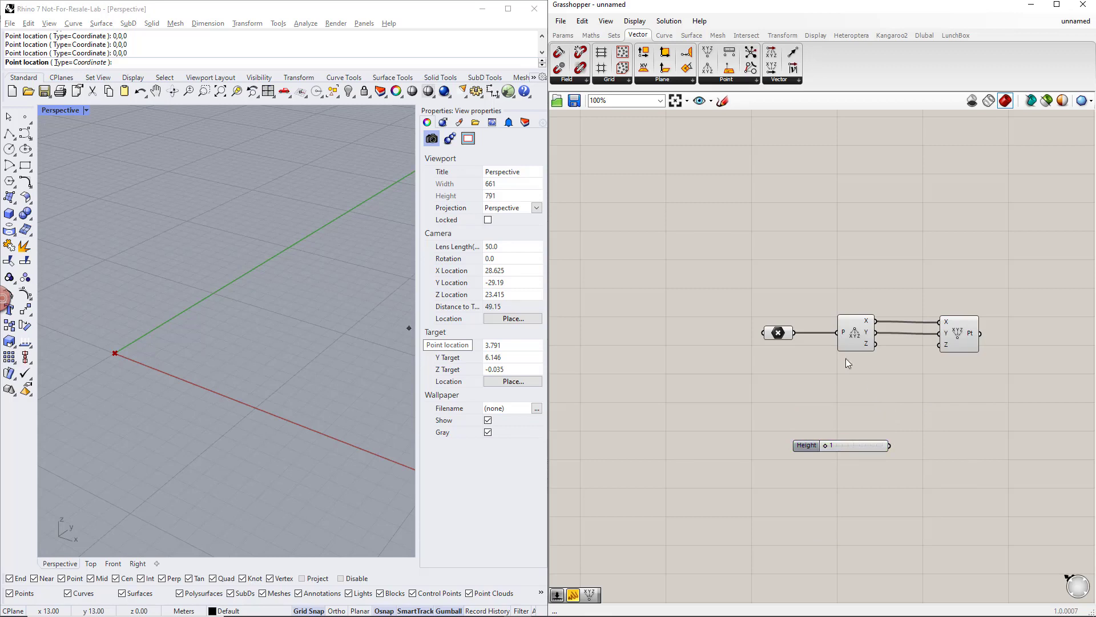
Add Z and Height in an Addition feeding Construct Point's Z, with Height at 4
{"action": "left_click", "coordinate": [591, 35]}
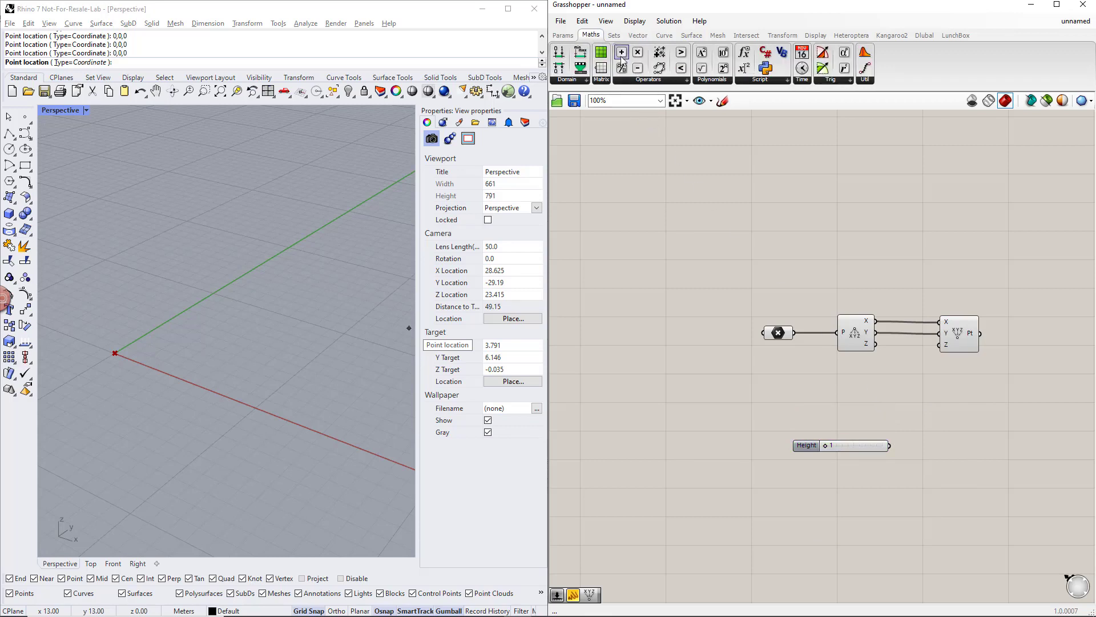
{"action": "left_click", "coordinate": [649, 83]}
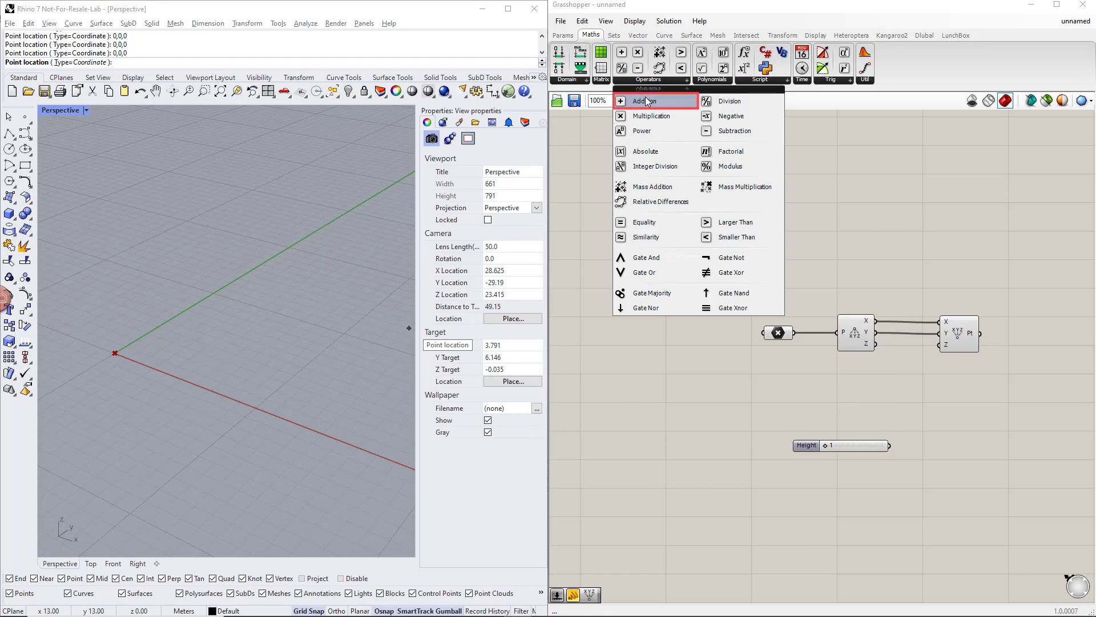
{"action": "left_click", "coordinate": [645, 100]}
{"action": "left_click", "coordinate": [901, 391]}
{"action": "left_click_drag", "start_coordinate": [876, 345], "coordinate": [882, 386]}
{"action": "left_click_drag", "start_coordinate": [890, 446], "coordinate": [939, 345]}
{"action": "left_click_drag", "start_coordinate": [825, 446], "coordinate": [843, 447]}
{"action": "right_click_drag", "start_coordinate": [967, 426], "coordinate": [856, 412]}
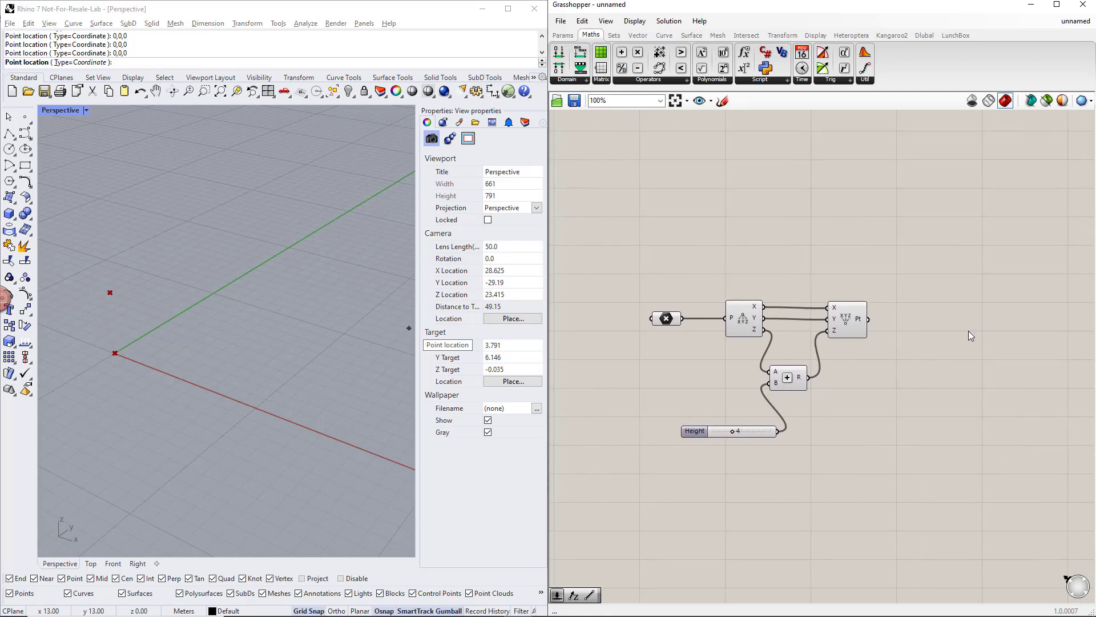
Add a Line component from the origin point (A) to the raised point (B)
{"action": "double_click", "coordinate": [956, 320]}
{"action": "type", "text": "line"}
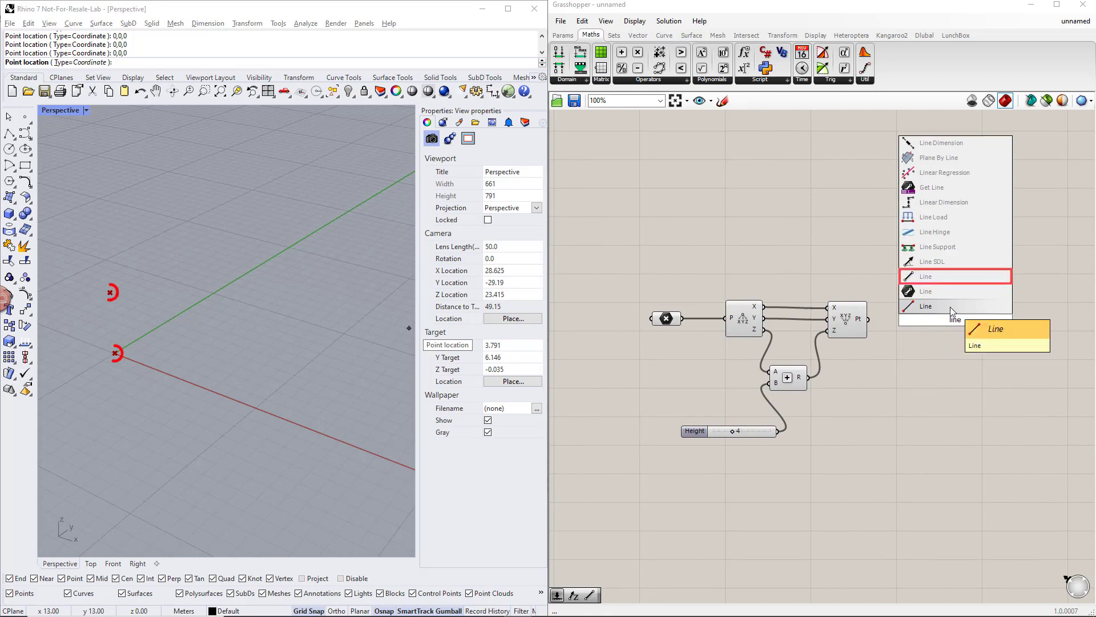
{"action": "key", "text": "Return"}
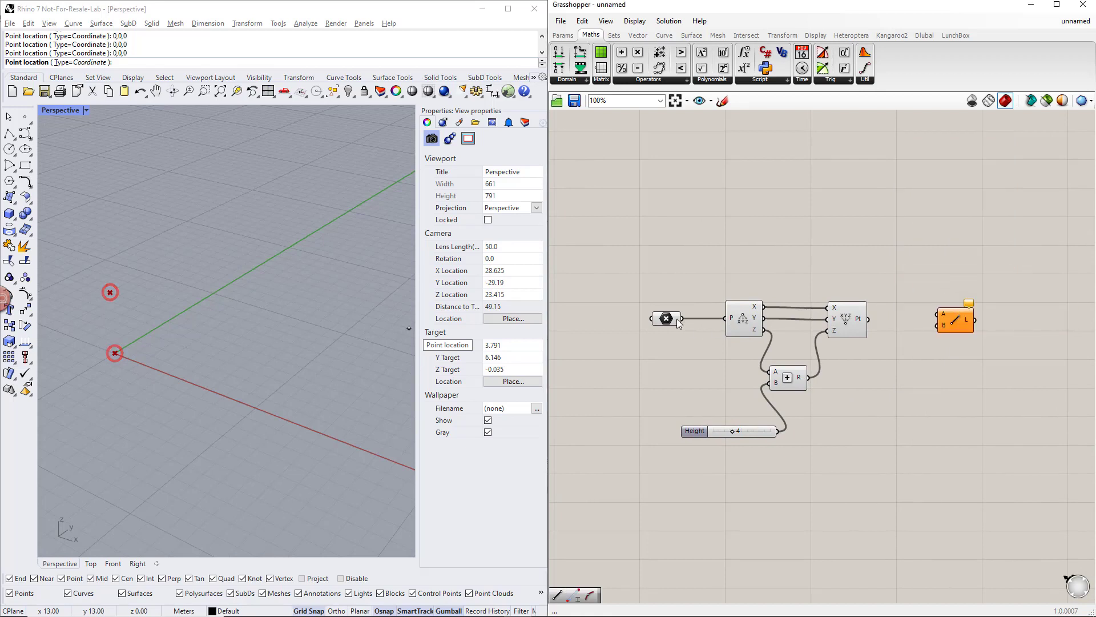
{"action": "left_click", "coordinate": [682, 320]}
{"action": "left_click_drag", "start_coordinate": [681, 318], "coordinate": [937, 314]}
{"action": "left_click_drag", "start_coordinate": [869, 320], "coordinate": [937, 325]}
{"action": "left_click_drag", "start_coordinate": [963, 327], "coordinate": [957, 289]}
{"action": "left_click", "coordinate": [985, 327]}
{"action": "right_click_drag", "start_coordinate": [984, 327], "coordinate": [878, 330]}
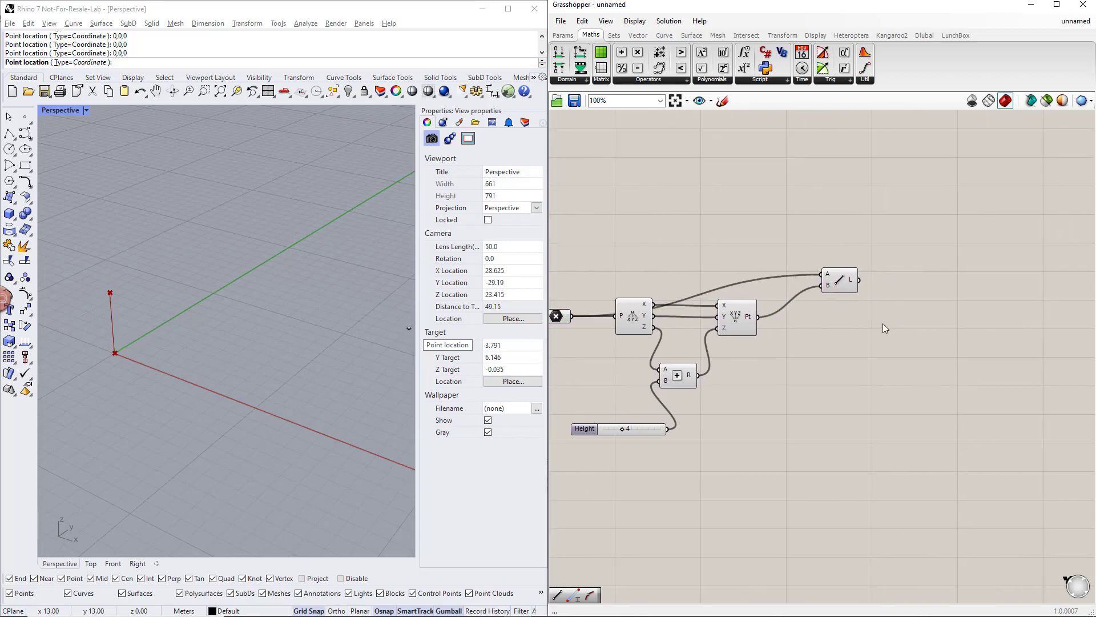
Add a Move component that shifts the column line along a Unit X vector
{"action": "double_click", "coordinate": [932, 280]}
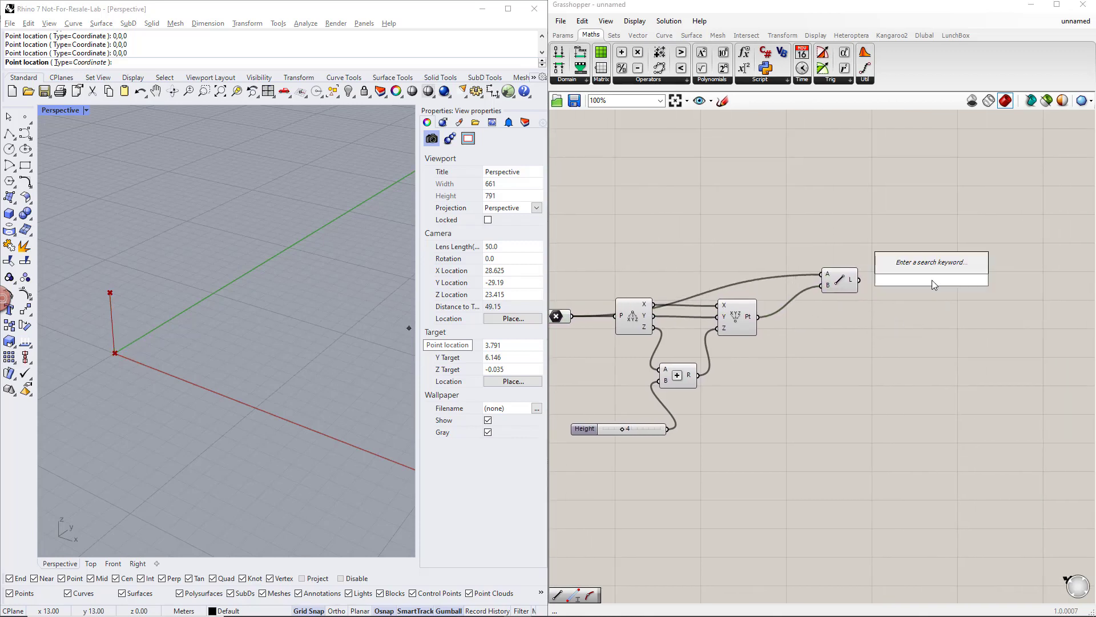
{"action": "type", "text": "move"}
{"action": "left_click", "coordinate": [928, 265]}
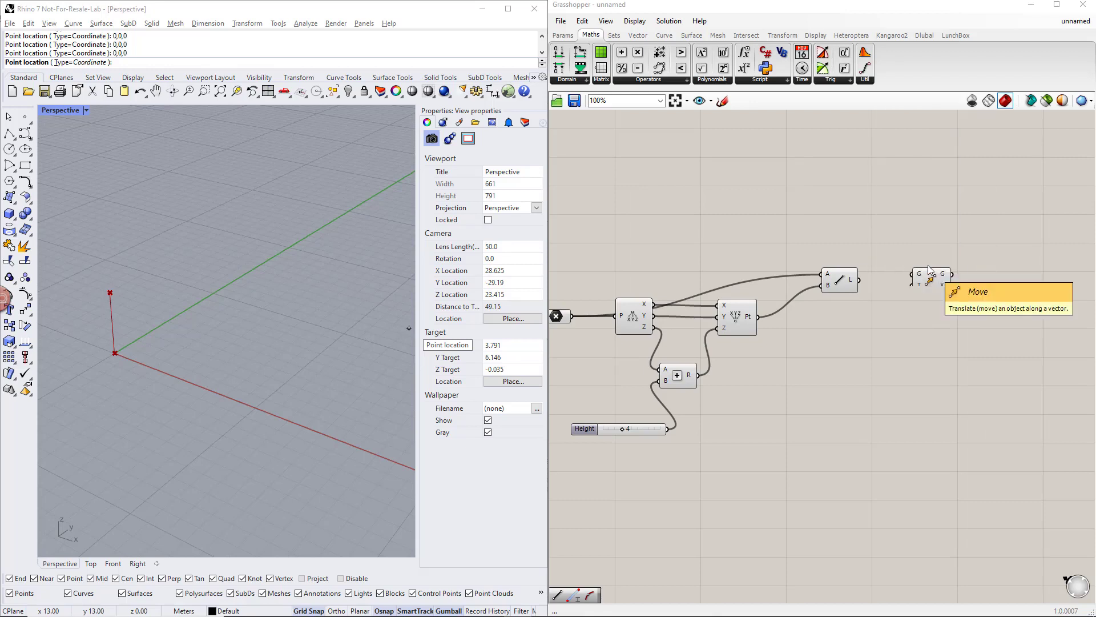
{"action": "left_click_drag", "start_coordinate": [860, 280], "coordinate": [912, 274]}
{"action": "double_click", "coordinate": [871, 322]}
{"action": "type", "text": "x"}
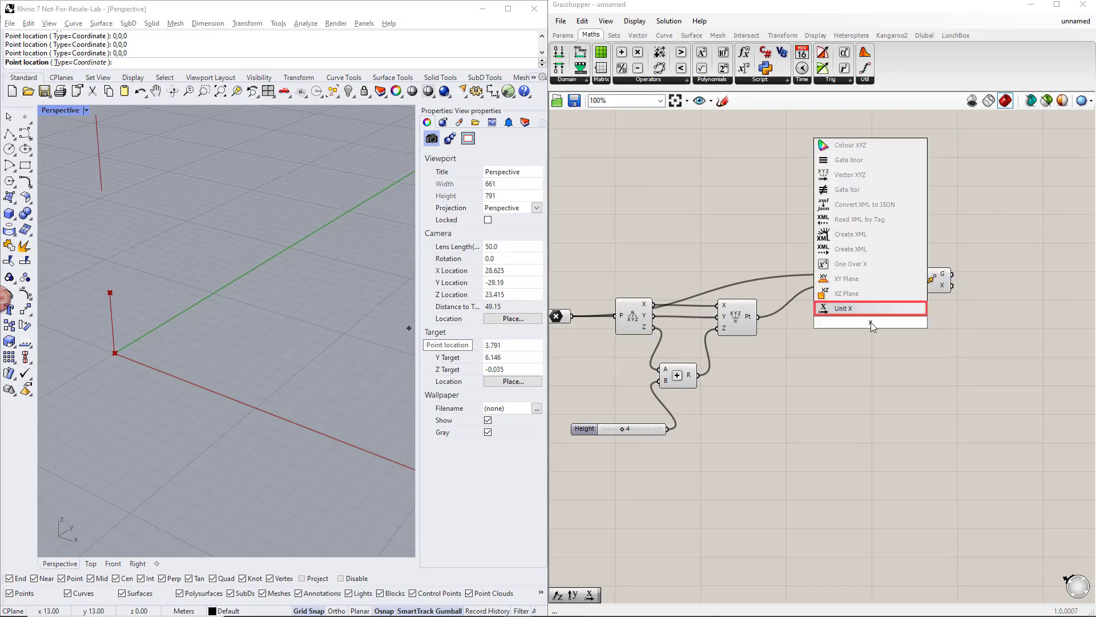
{"action": "key", "text": "Return"}
{"action": "left_click_drag", "start_coordinate": [890, 322], "coordinate": [961, 289]}
{"action": "left_click_drag", "start_coordinate": [879, 324], "coordinate": [922, 333]}
{"action": "left_click", "coordinate": [828, 333]}
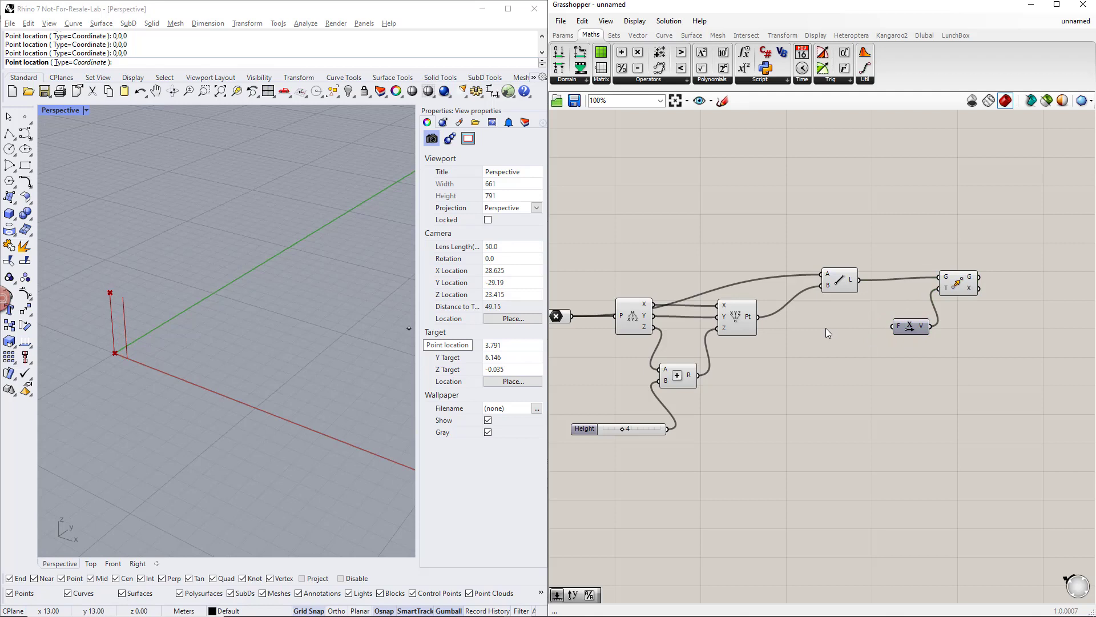
Add a slider named Width, wire it to Unit X's factor, and set it to 3
{"action": "double_click", "coordinate": [814, 330]}
{"action": "type", "text": "1"}
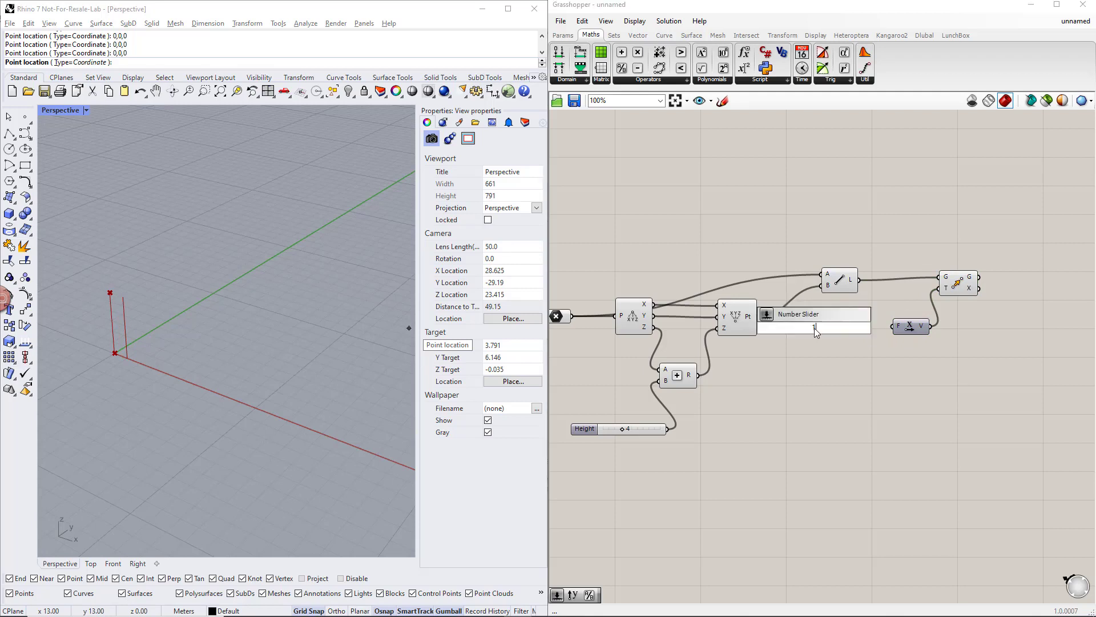
{"action": "key", "text": "Return"}
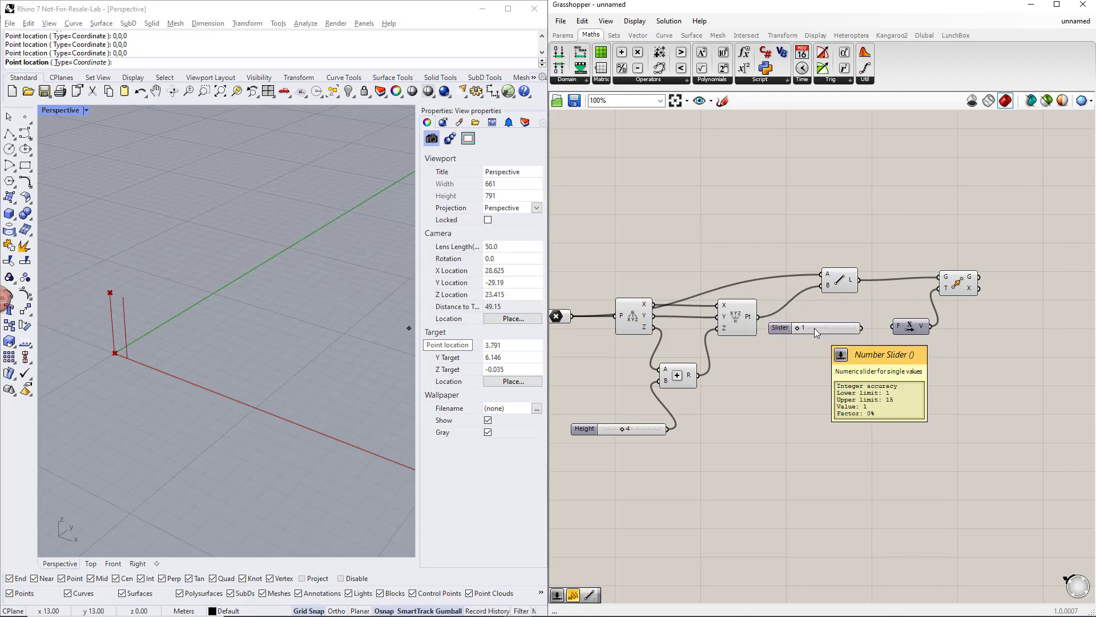
{"action": "right_click", "coordinate": [783, 326]}
{"action": "type", "text": "Width"}
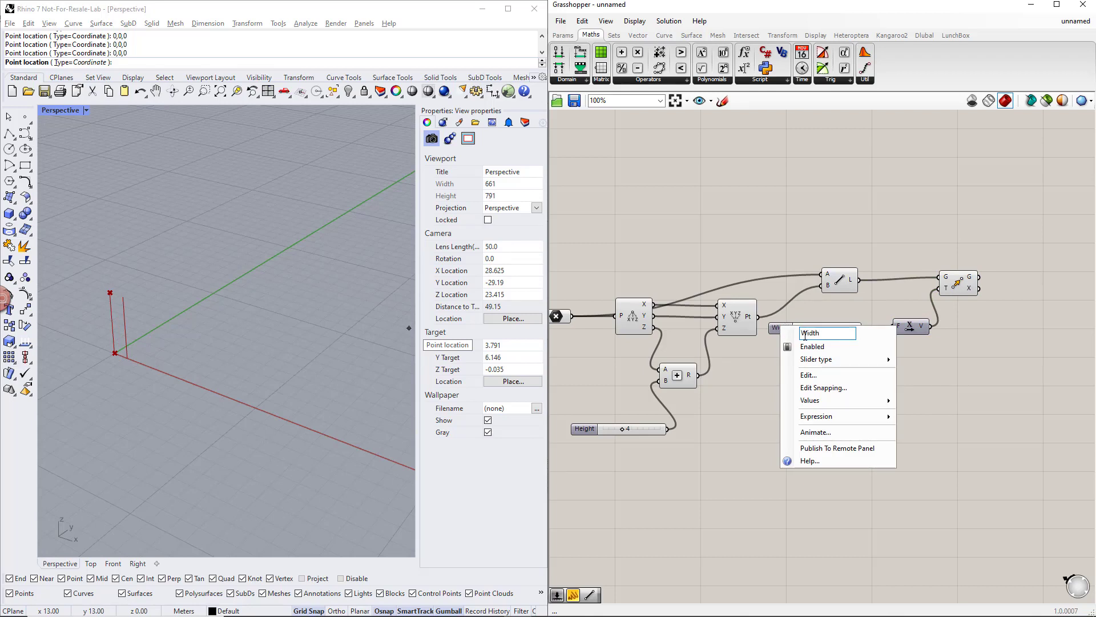
{"action": "key", "text": "Return"}
{"action": "left_click_drag", "start_coordinate": [863, 328], "coordinate": [894, 326]}
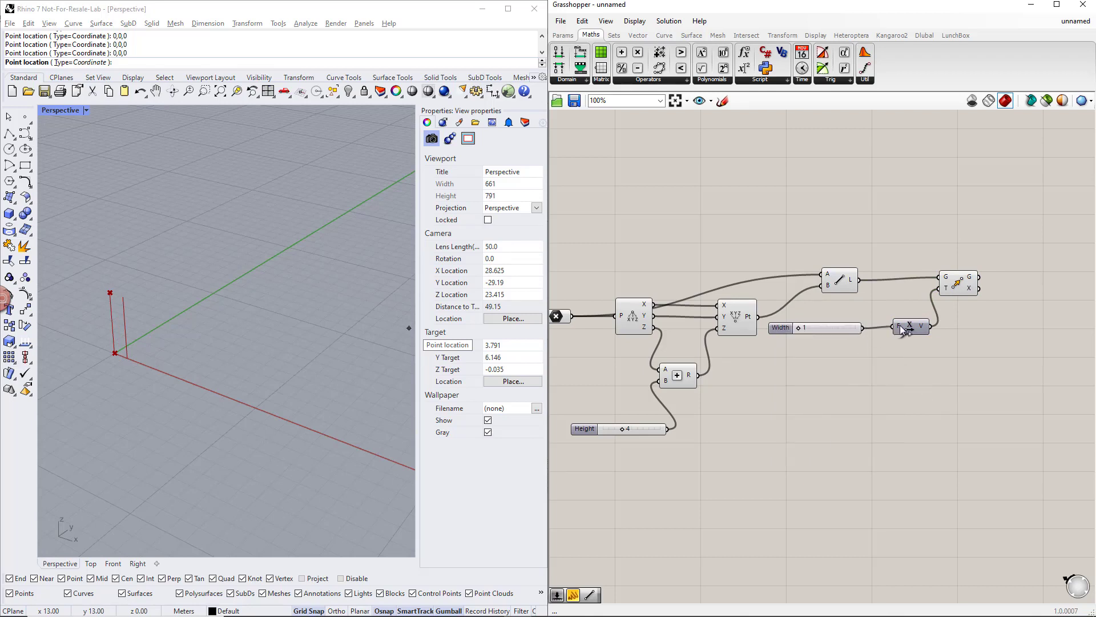
{"action": "left_click_drag", "start_coordinate": [798, 327], "coordinate": [806, 327]}
Duplicate the Move component twice with its wires and rewire the copies
{"action": "scroll", "coordinate": [832, 371], "scroll_direction": "down", "scroll_amount": 2}
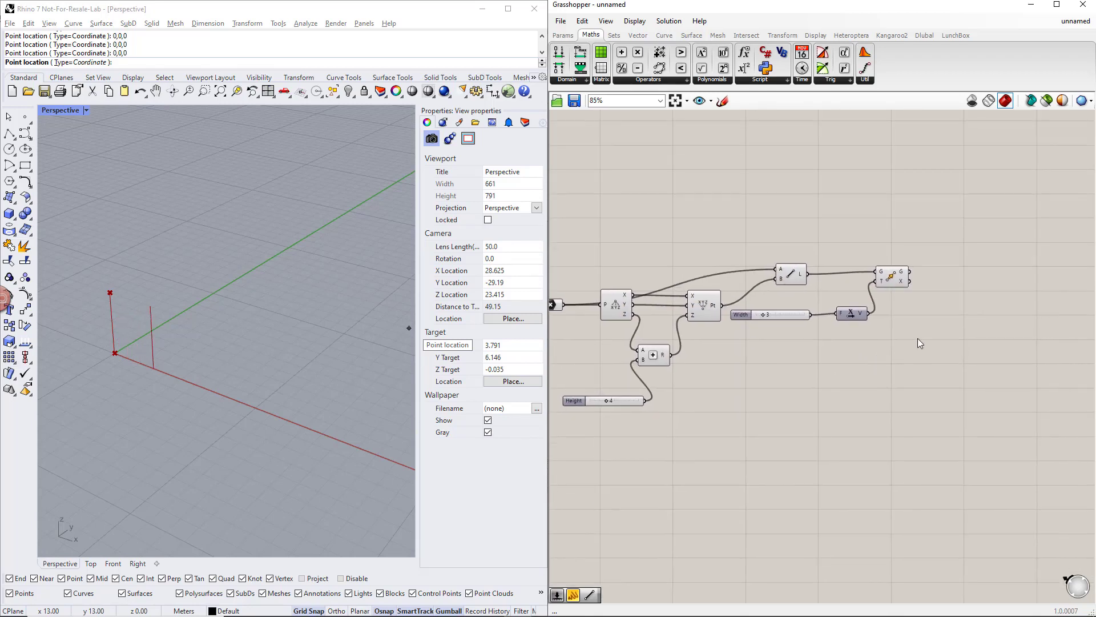
{"action": "left_click_drag", "start_coordinate": [906, 283], "coordinate": [905, 424], "text": "alt"}
{"action": "left_click_drag", "start_coordinate": [878, 338], "coordinate": [632, 314]}
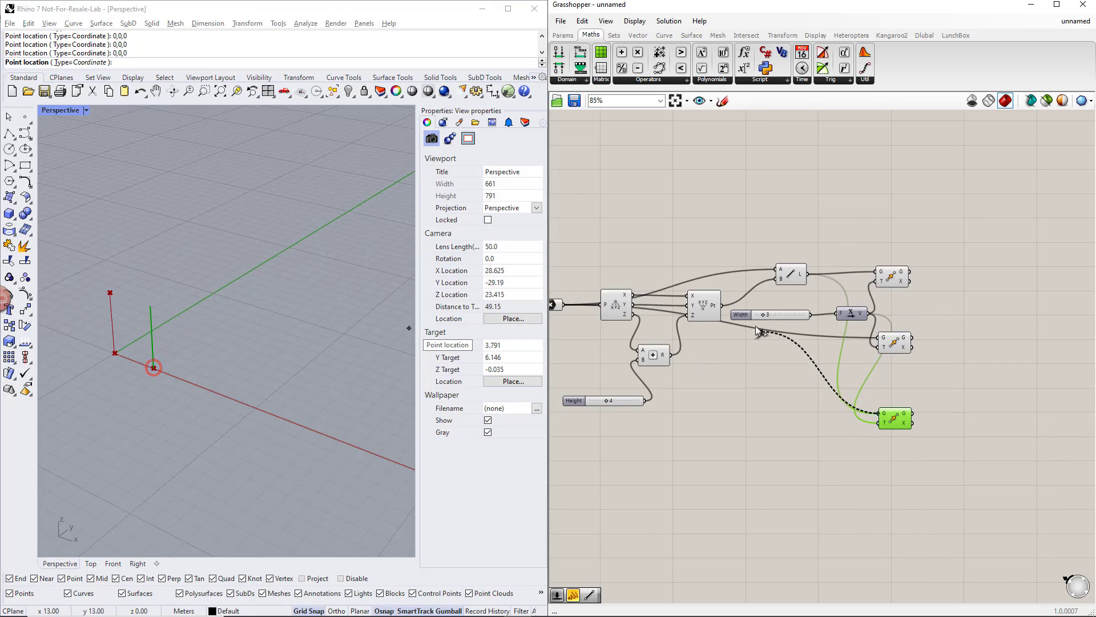
{"action": "left_click_drag", "start_coordinate": [978, 457], "coordinate": [894, 241]}
{"action": "left_click", "coordinate": [1009, 320]}
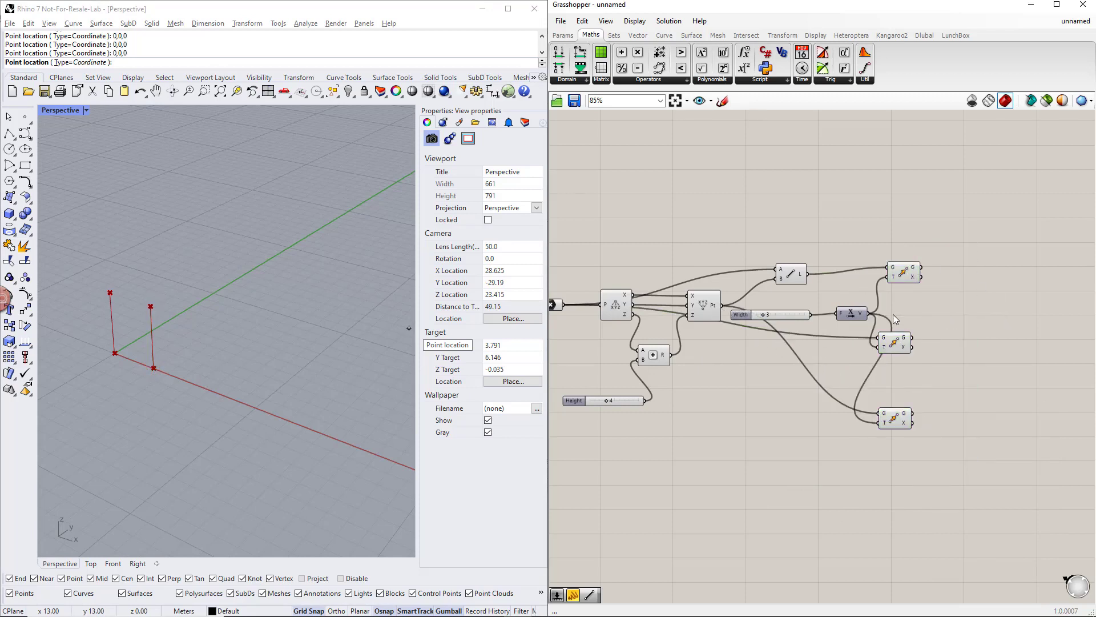
{"action": "left_click", "coordinate": [703, 307]}
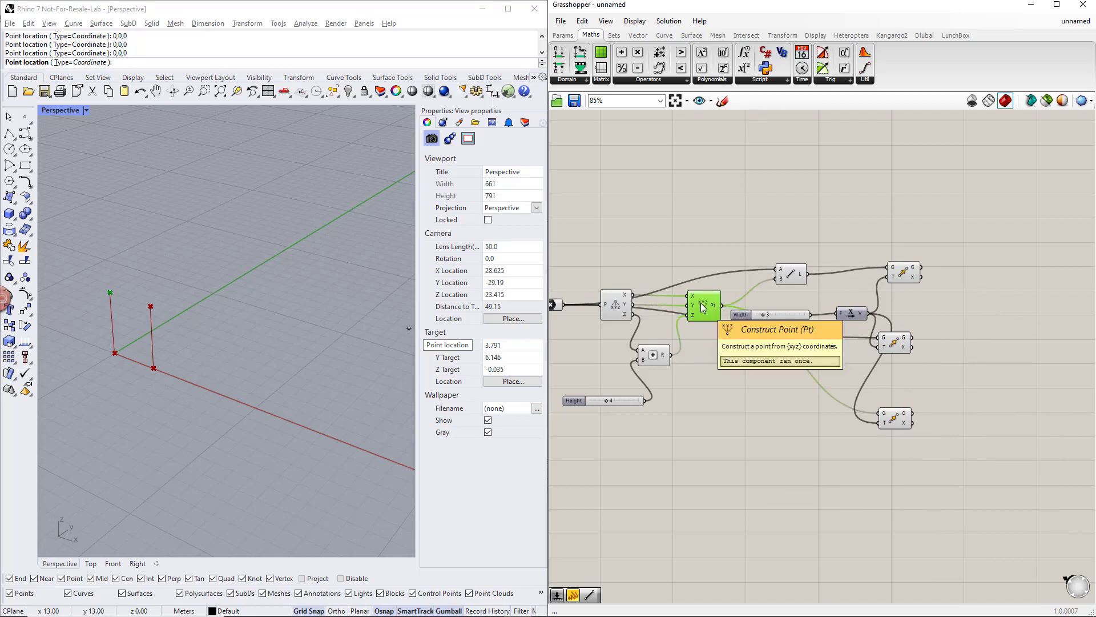
Add a new Move component fed by the base point
{"action": "double_click", "coordinate": [903, 223]}
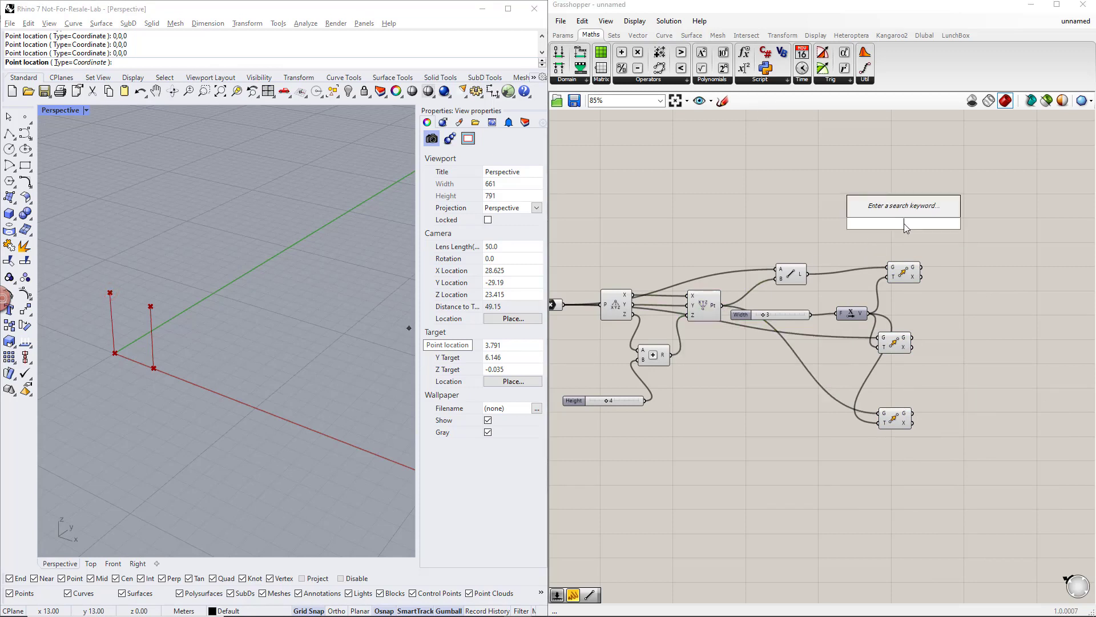
{"action": "type", "text": "move"}
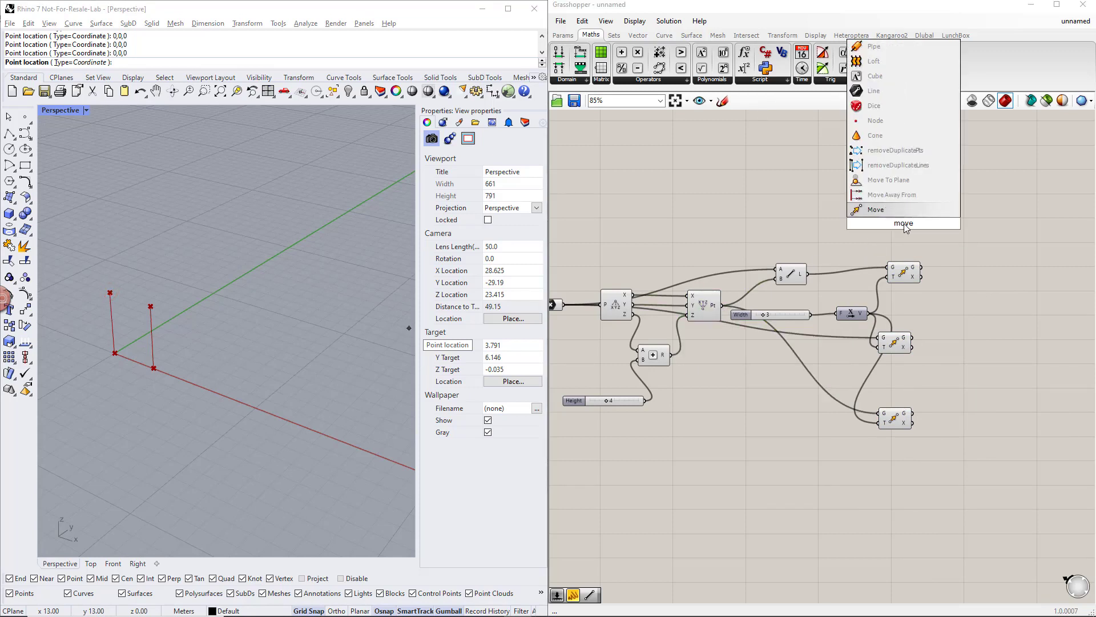
{"action": "key", "text": "Return"}
{"action": "left_click_drag", "start_coordinate": [723, 306], "coordinate": [932, 225]}
Add a Unit X vector as the new Move's translation
{"action": "double_click", "coordinate": [852, 225]}
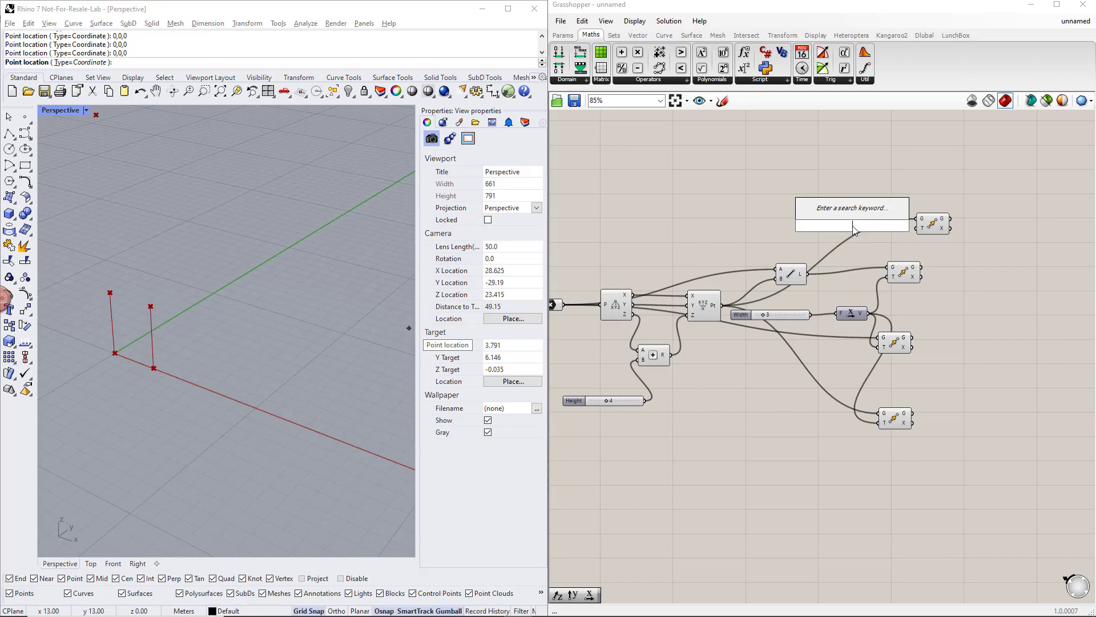
{"action": "type", "text": "unit x"}
{"action": "key", "text": "Return"}
{"action": "mouse_move", "coordinate": [870, 227]}
{"action": "left_mouse_down"}
{"action": "mouse_move", "coordinate": [917, 228]}
{"action": "mouse_move", "coordinate": [868, 233]}
{"action": "mouse_move", "coordinate": [884, 237]}
{"action": "left_mouse_up"}
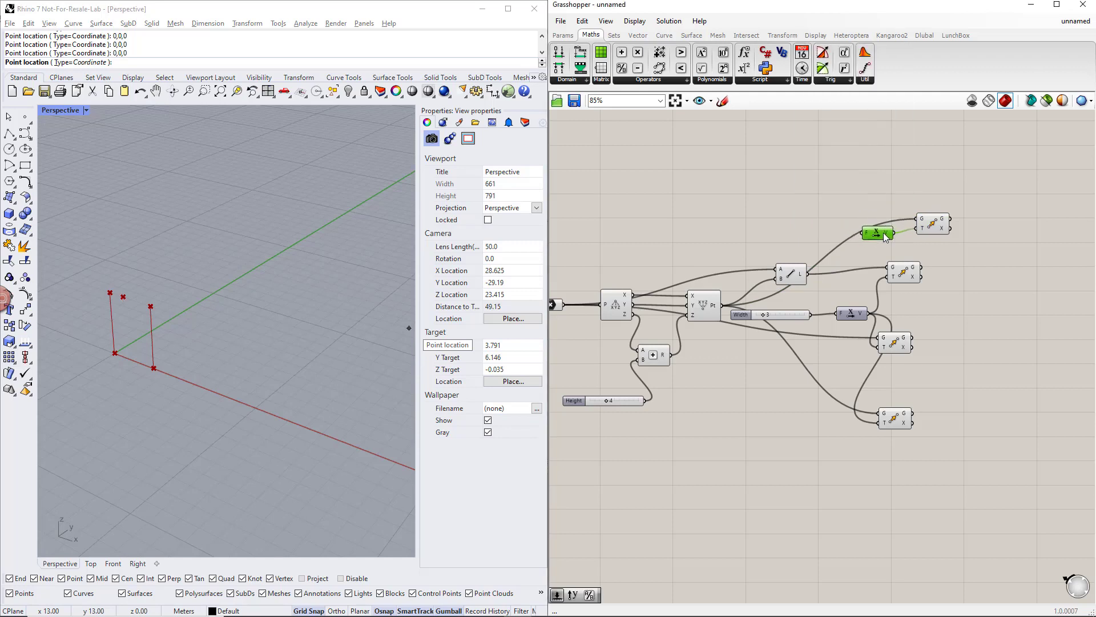
{"action": "left_click", "coordinate": [919, 245]}
Add a Division feeding Unit X's factor, with Width as its numerator
{"action": "left_click", "coordinate": [672, 80]}
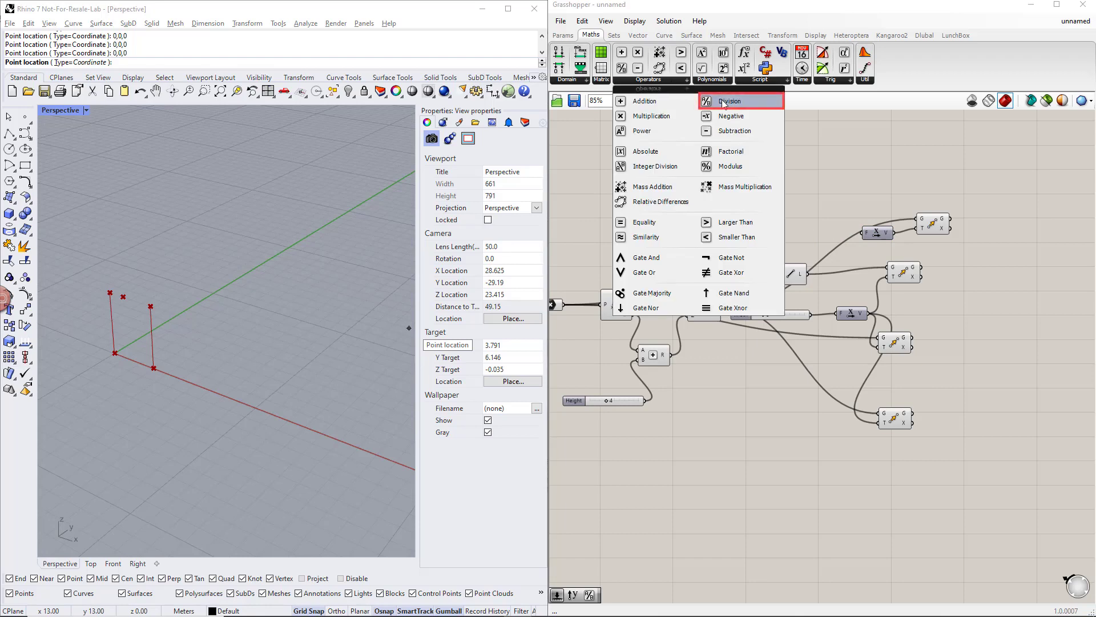
{"action": "left_click", "coordinate": [723, 101]}
{"action": "left_click", "coordinate": [812, 231]}
{"action": "left_click_drag", "start_coordinate": [827, 231], "coordinate": [864, 233]}
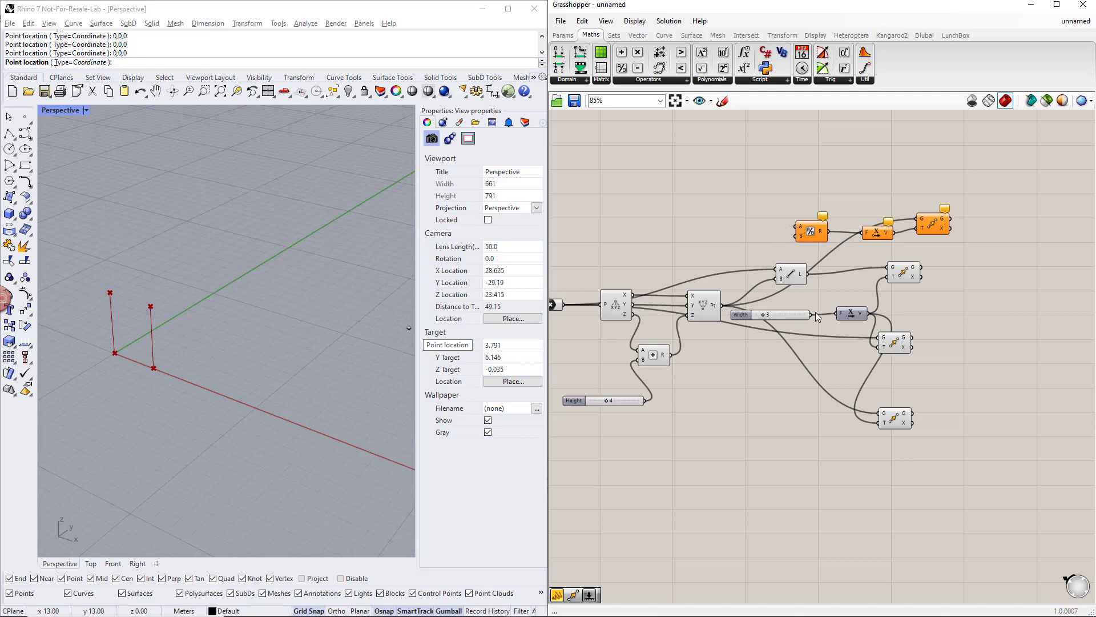
{"action": "left_click_drag", "start_coordinate": [813, 313], "coordinate": [796, 227]}
{"action": "left_click", "coordinate": [563, 35]}
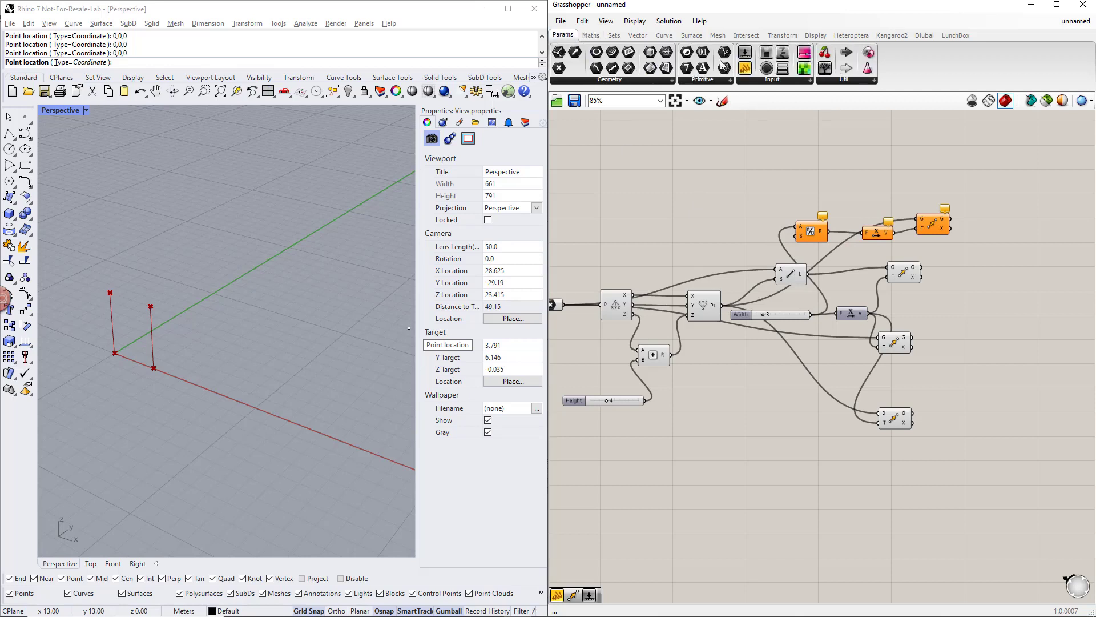
Divide Width by a panel value of 2 and set Width to 10
{"action": "left_click_drag", "start_coordinate": [745, 69], "coordinate": [751, 238]}
{"action": "double_click", "coordinate": [752, 239]}
{"action": "type", "text": "2"}
{"action": "left_click_drag", "start_coordinate": [789, 261], "coordinate": [797, 234]}
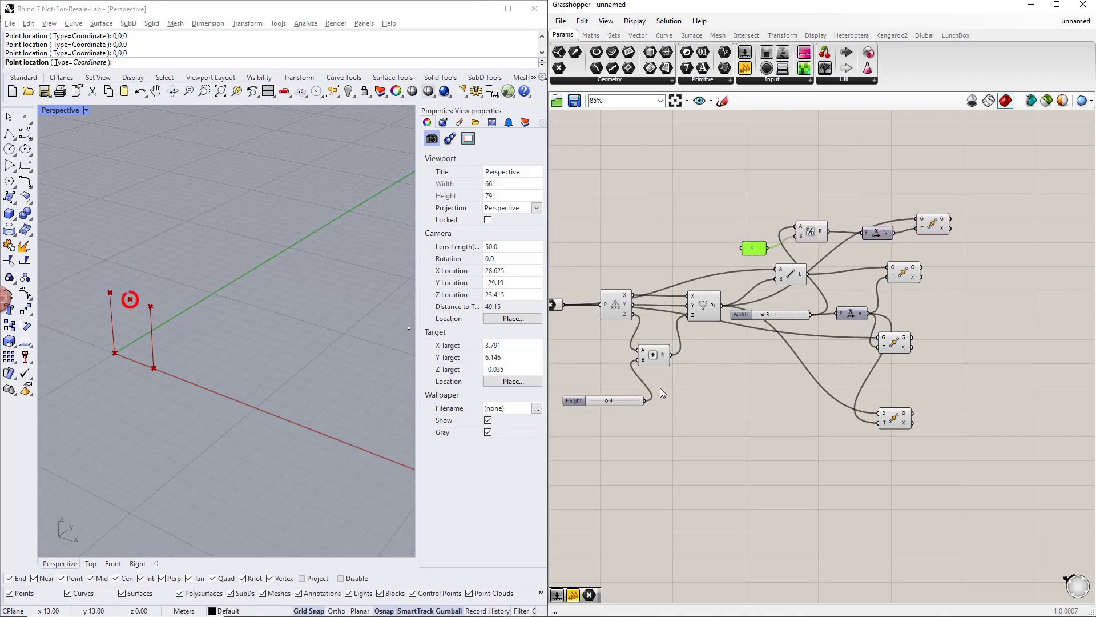
{"action": "left_click_drag", "start_coordinate": [765, 314], "coordinate": [948, 322]}
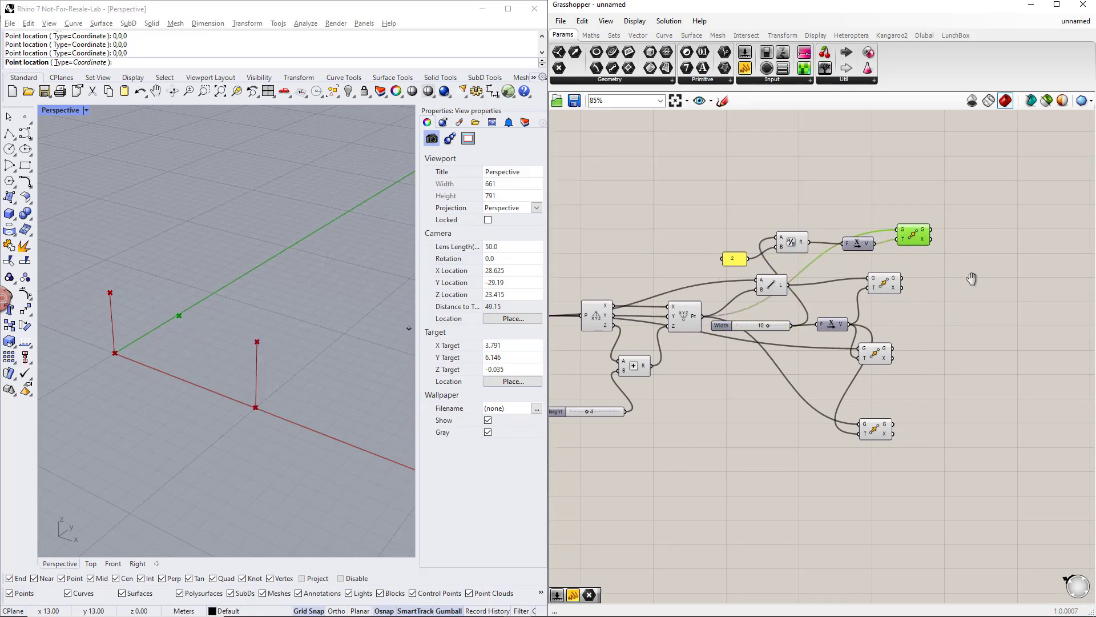
Add another Move driven by a Unit Z vector, fed by the shifted midpoint
{"action": "double_click", "coordinate": [971, 227]}
{"action": "type", "text": "move"}
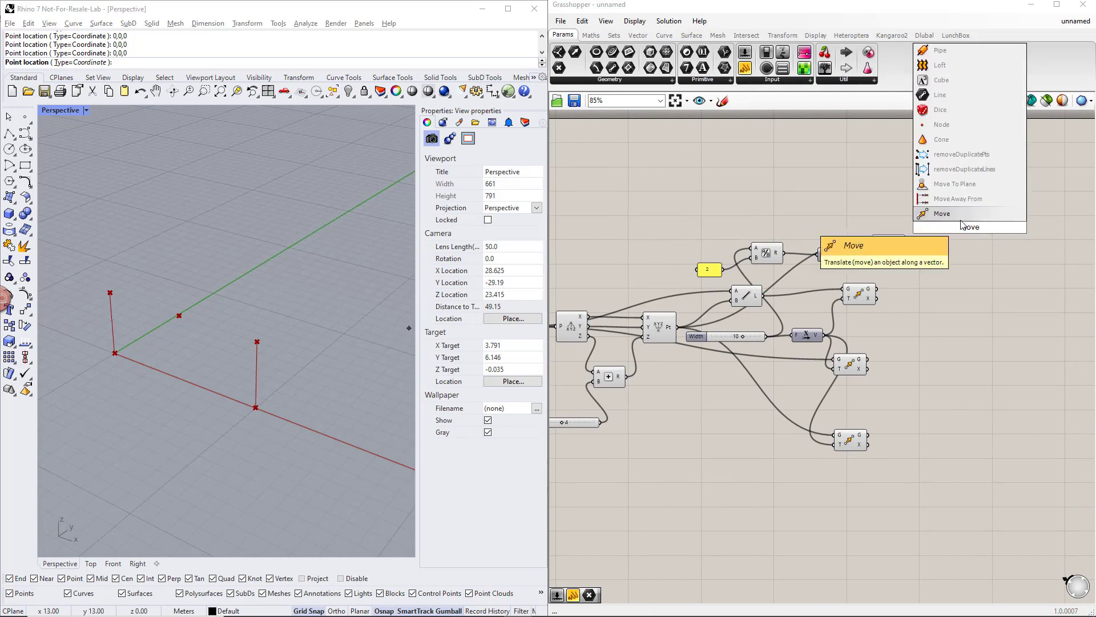
{"action": "key", "text": "Return"}
{"action": "left_click_drag", "start_coordinate": [906, 240], "coordinate": [952, 226]}
{"action": "double_click", "coordinate": [887, 214]}
{"action": "type", "text": "unit z"}
{"action": "key", "text": "Return"}
{"action": "left_click_drag", "start_coordinate": [904, 214], "coordinate": [943, 233]}
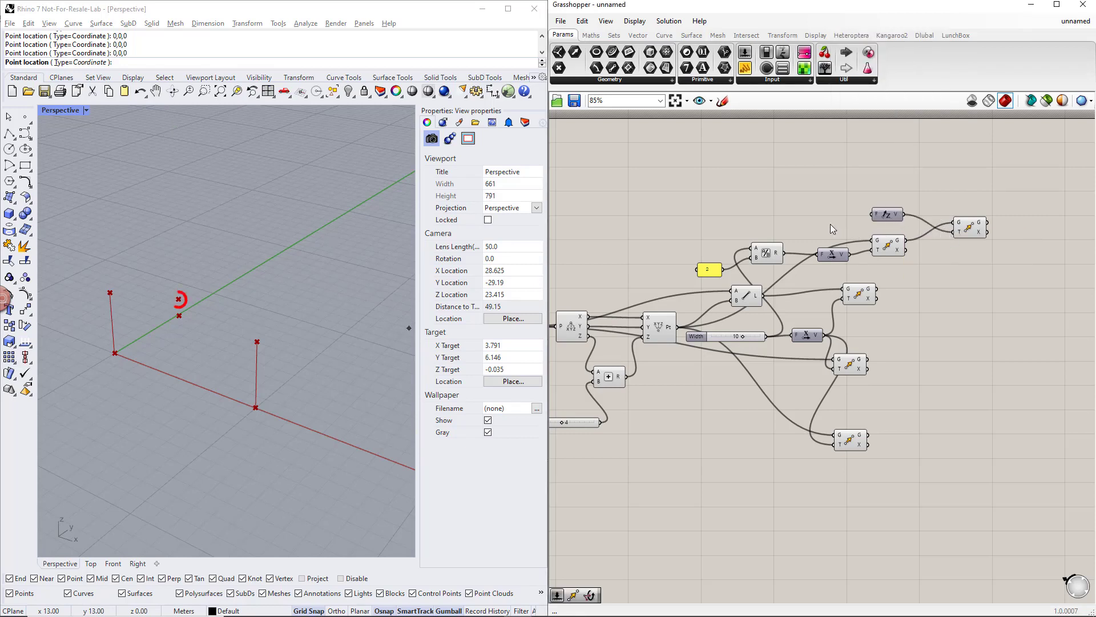
Place a number slider and rename it Apex height
{"action": "double_click", "coordinate": [784, 213]}
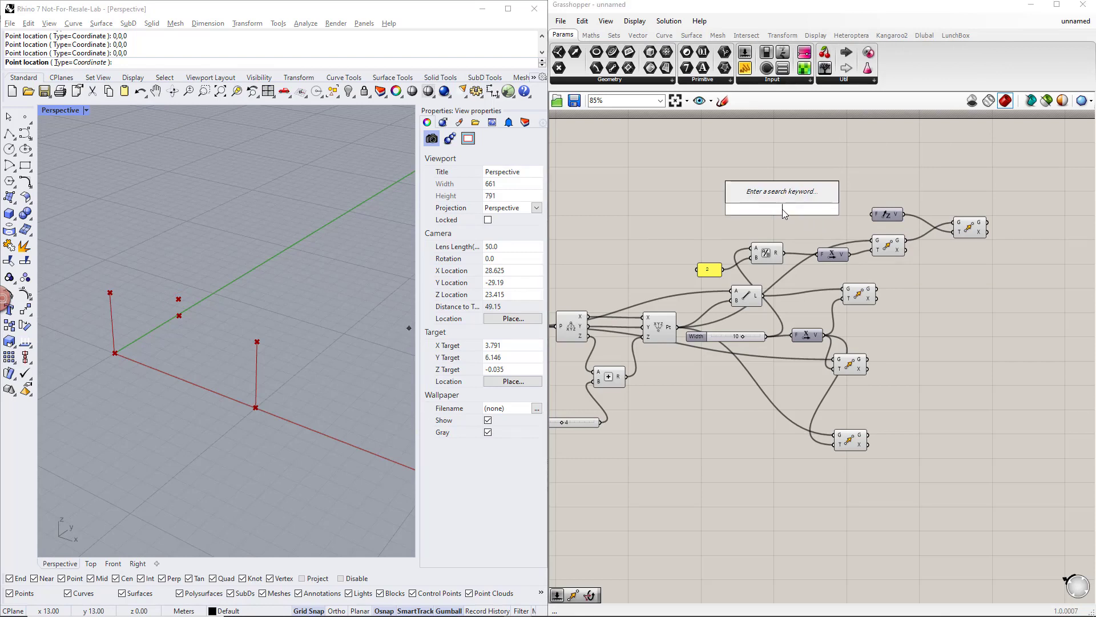
{"action": "type", "text": "0"}
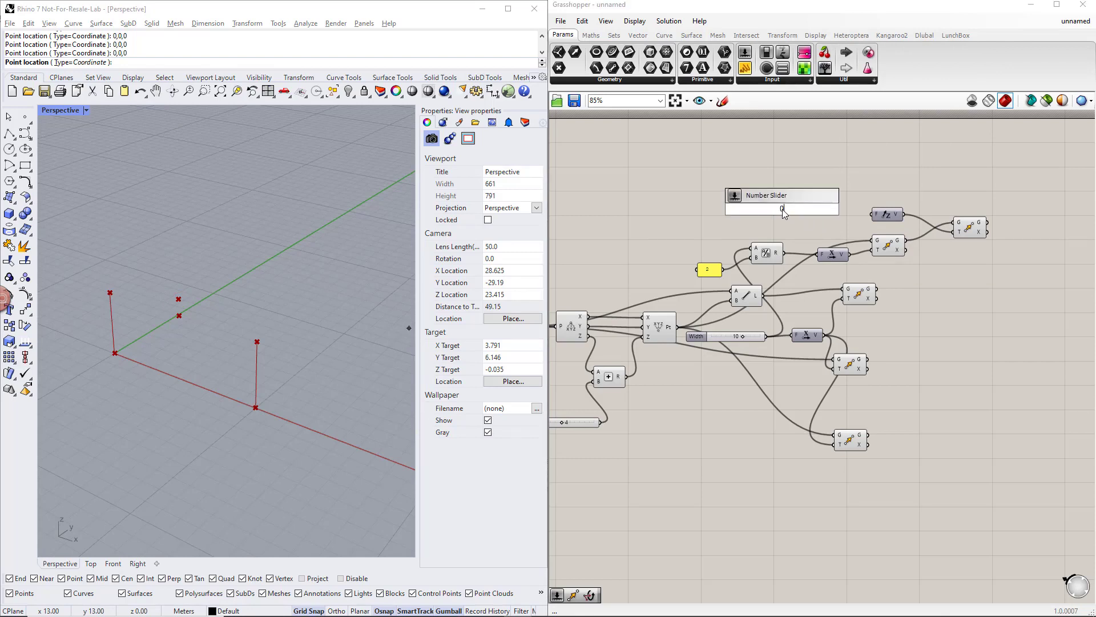
{"action": "key", "text": "Return"}
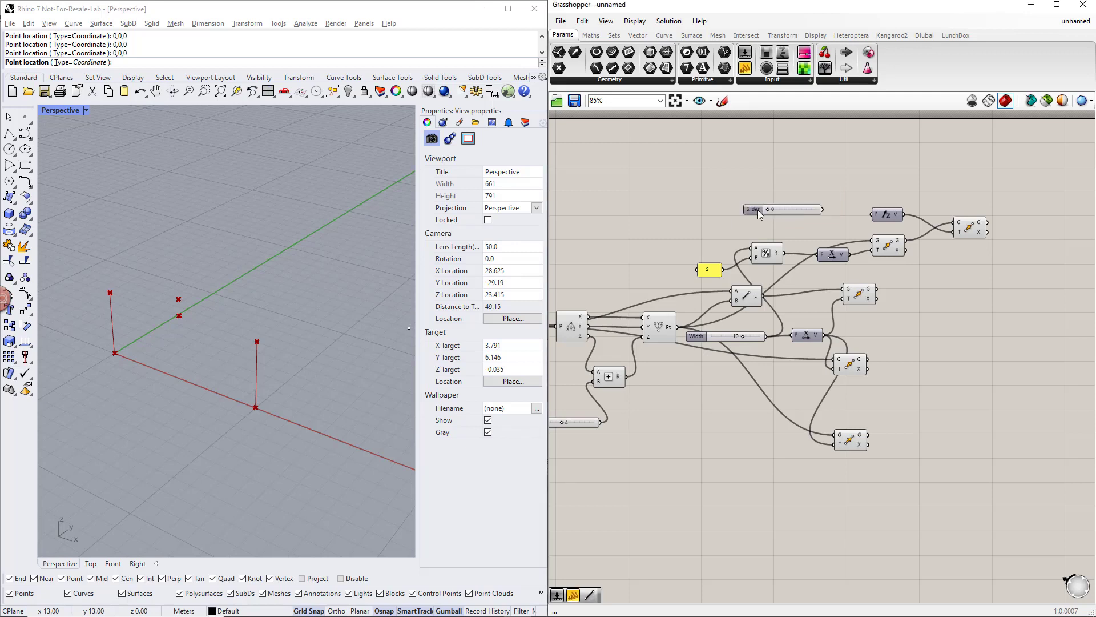
{"action": "right_click", "coordinate": [759, 210]}
{"action": "type", "text": "Apex height"}
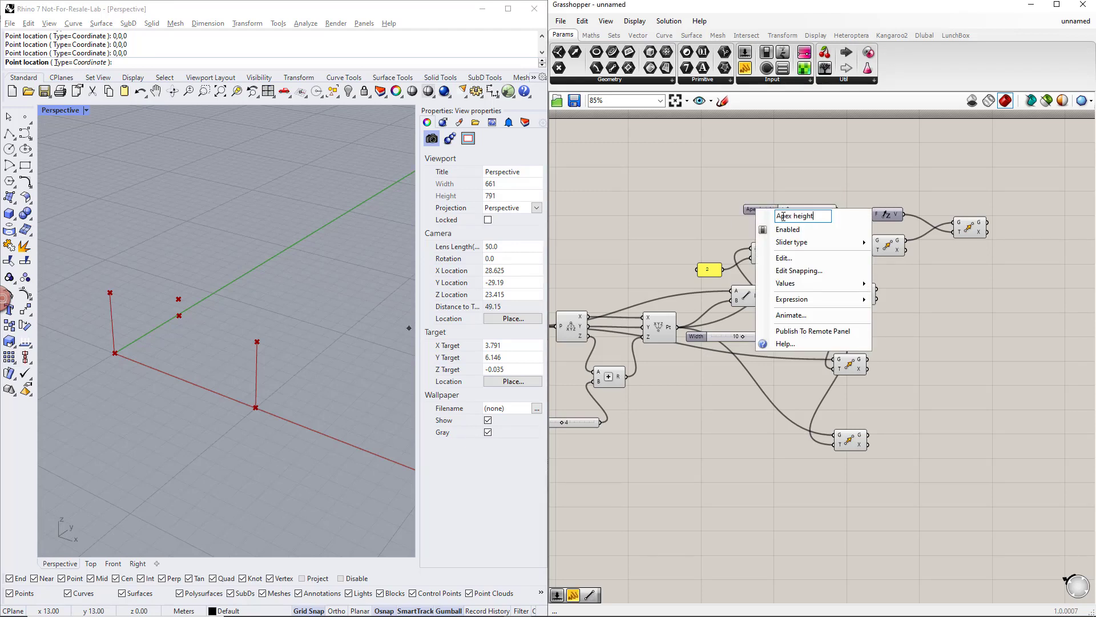
{"action": "key", "text": "Return"}
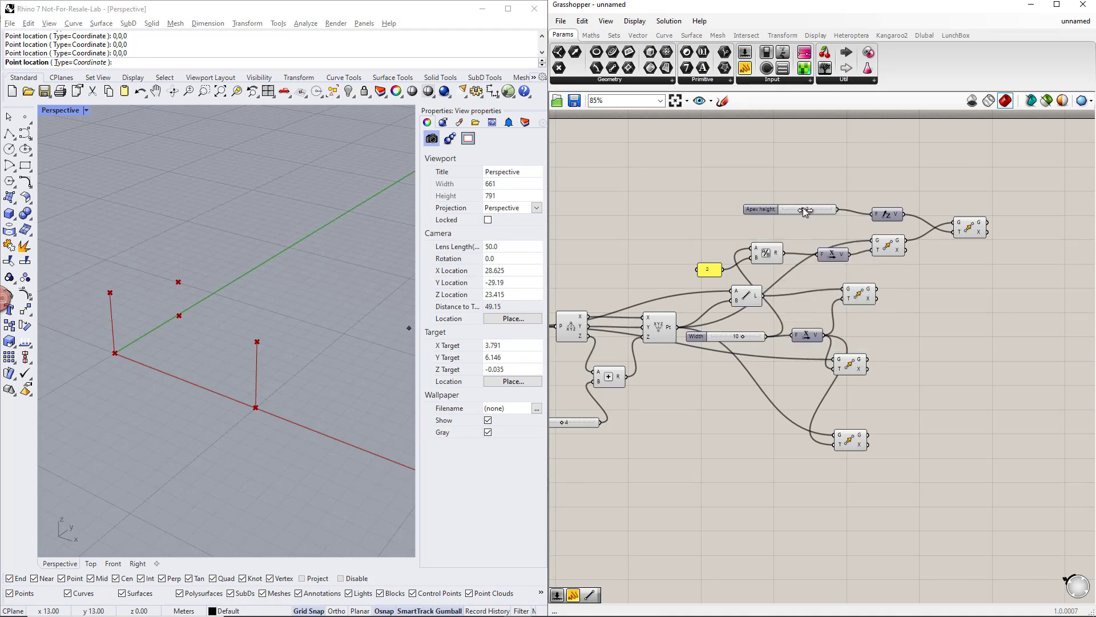
Switch the Apex height slider to floating-point values, set to 2.000
{"action": "right_click", "coordinate": [769, 211]}
{"action": "mouse_move", "coordinate": [857, 242]}
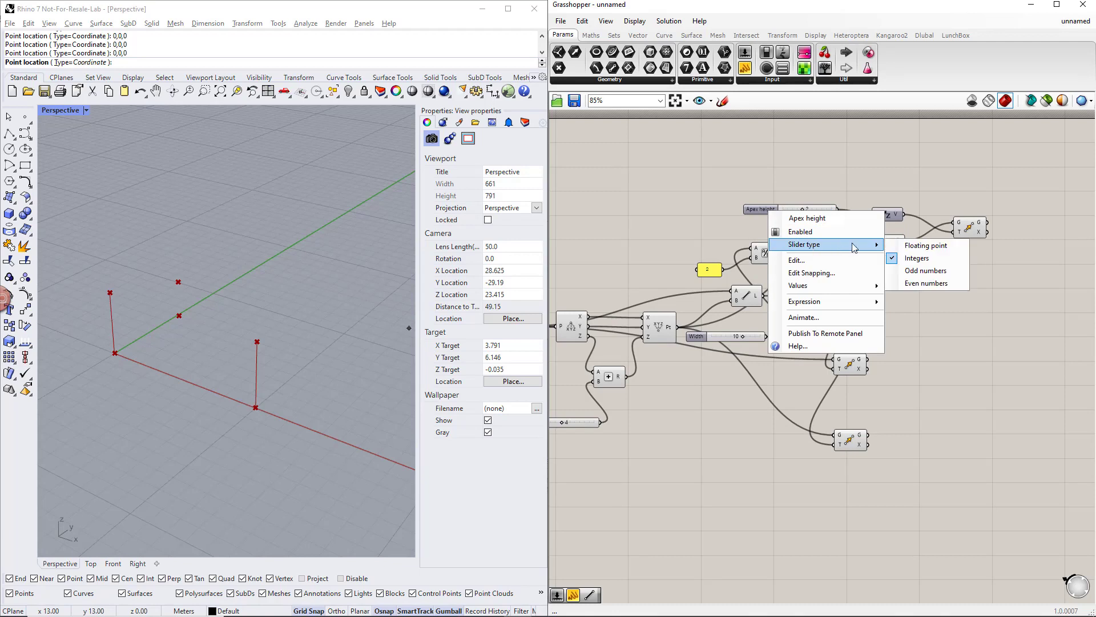
{"action": "left_click", "coordinate": [902, 250]}
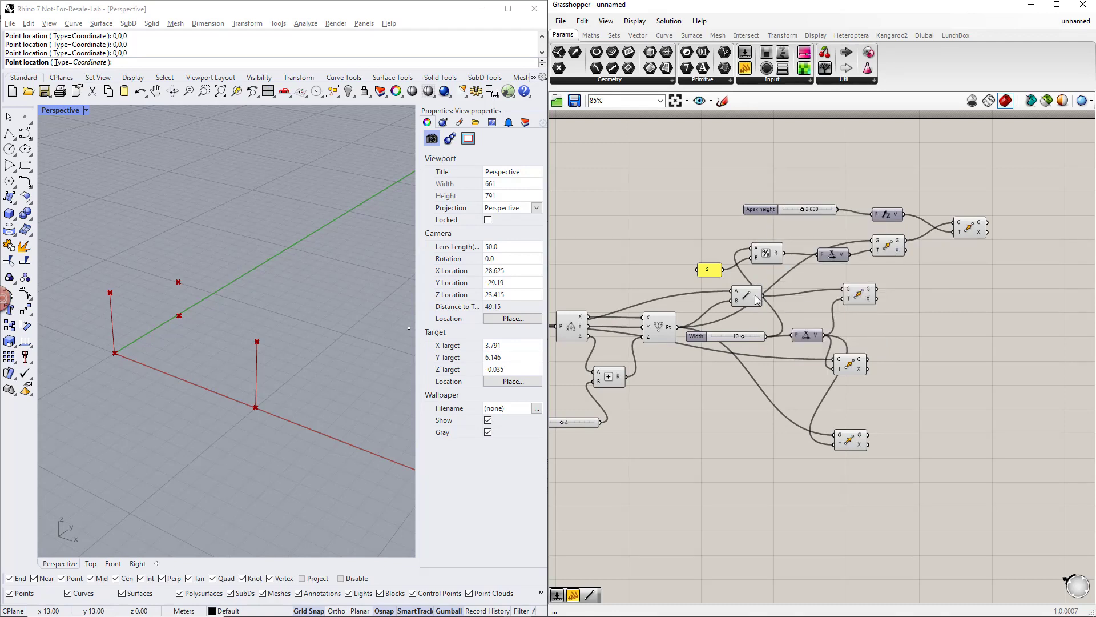
{"action": "left_click", "coordinate": [666, 329]}
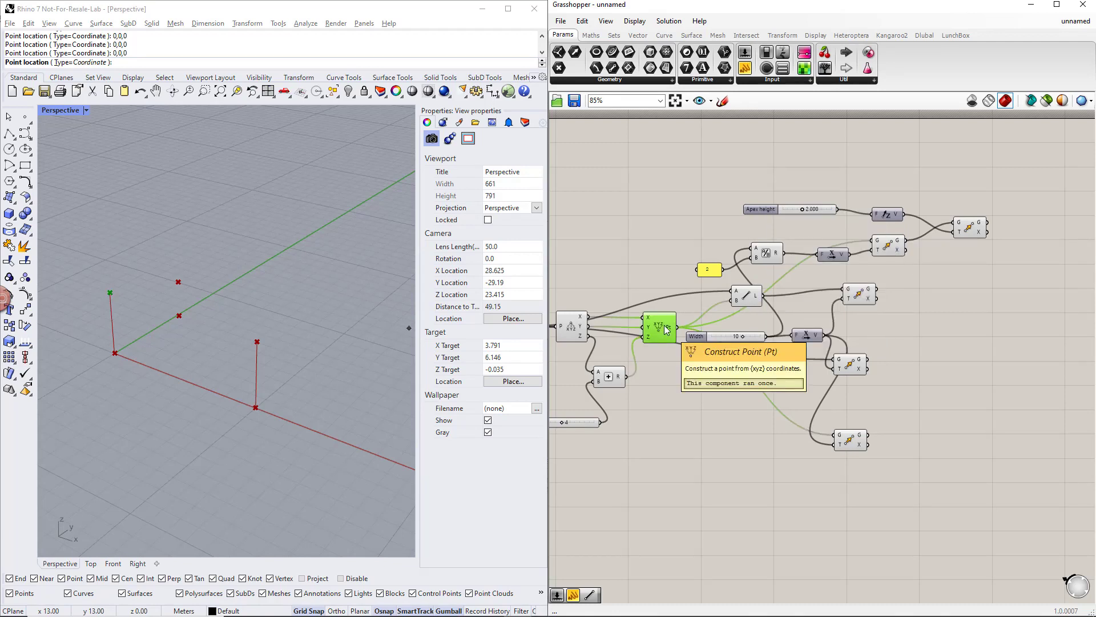
Add a Geometry parameter holding the apex point and tidy the Move components
{"action": "left_click_drag", "start_coordinate": [562, 73], "coordinate": [950, 316]}
{"action": "left_click_drag", "start_coordinate": [679, 332], "coordinate": [939, 316]}
{"action": "left_click_drag", "start_coordinate": [858, 450], "coordinate": [976, 406]}
{"action": "left_click_drag", "start_coordinate": [994, 442], "coordinate": [957, 207]}
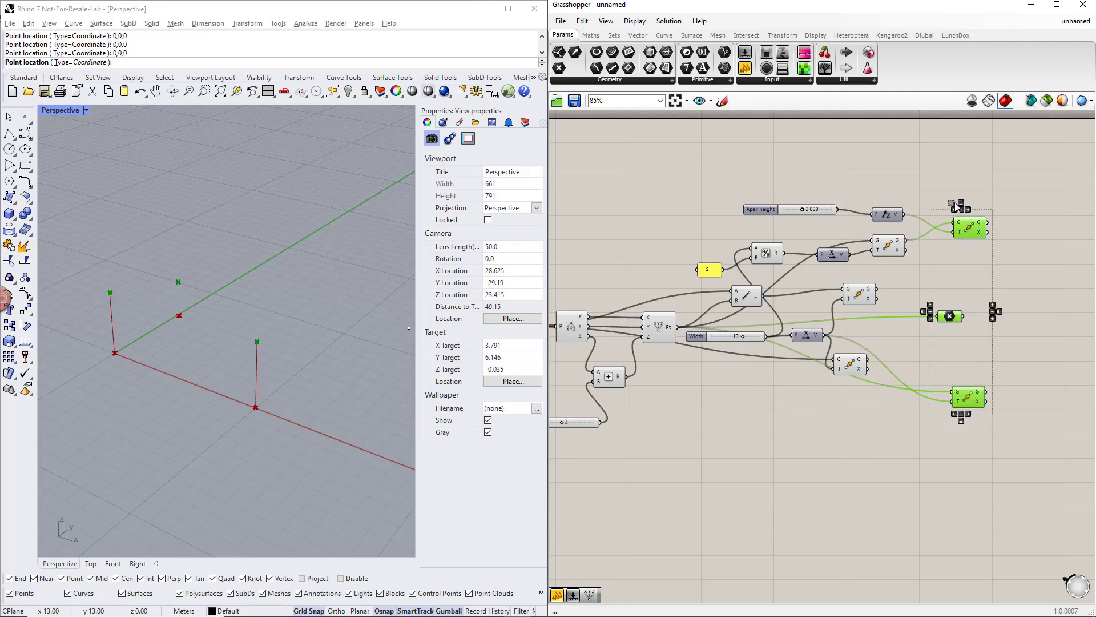
{"action": "right_click_drag", "start_coordinate": [1048, 302], "coordinate": [916, 324]}
{"action": "left_click", "coordinate": [916, 325]}
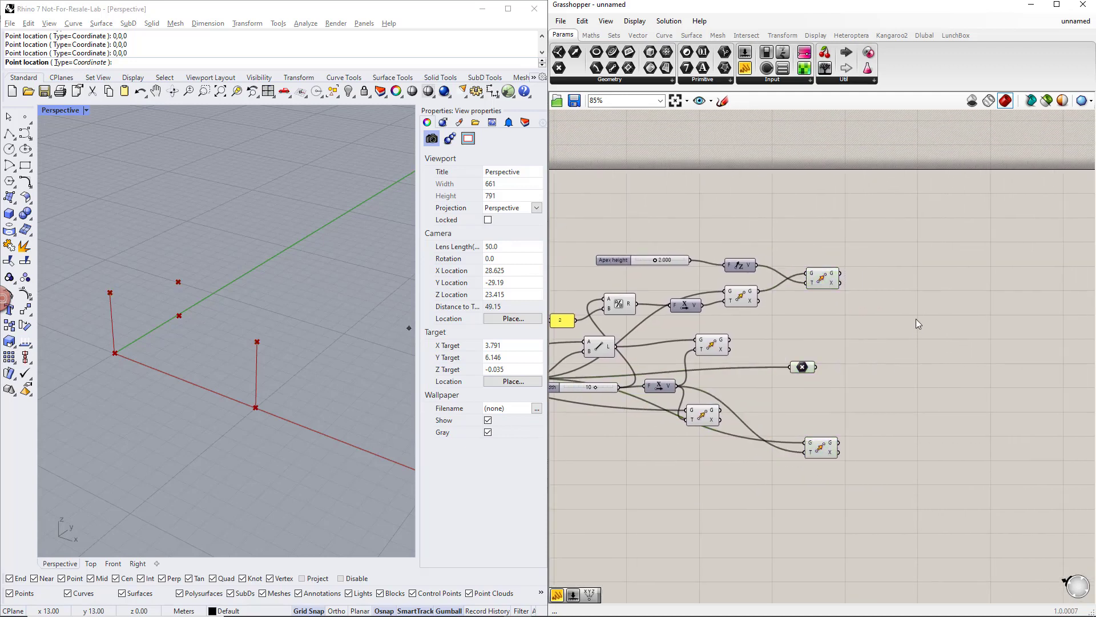
Add a Line from the apex point to the first column top
{"action": "double_click", "coordinate": [913, 317]}
{"action": "type", "text": "line"}
{"action": "key", "text": "Return"}
{"action": "left_click", "coordinate": [802, 368]}
{"action": "left_click_drag", "start_coordinate": [816, 368], "coordinate": [897, 313]}
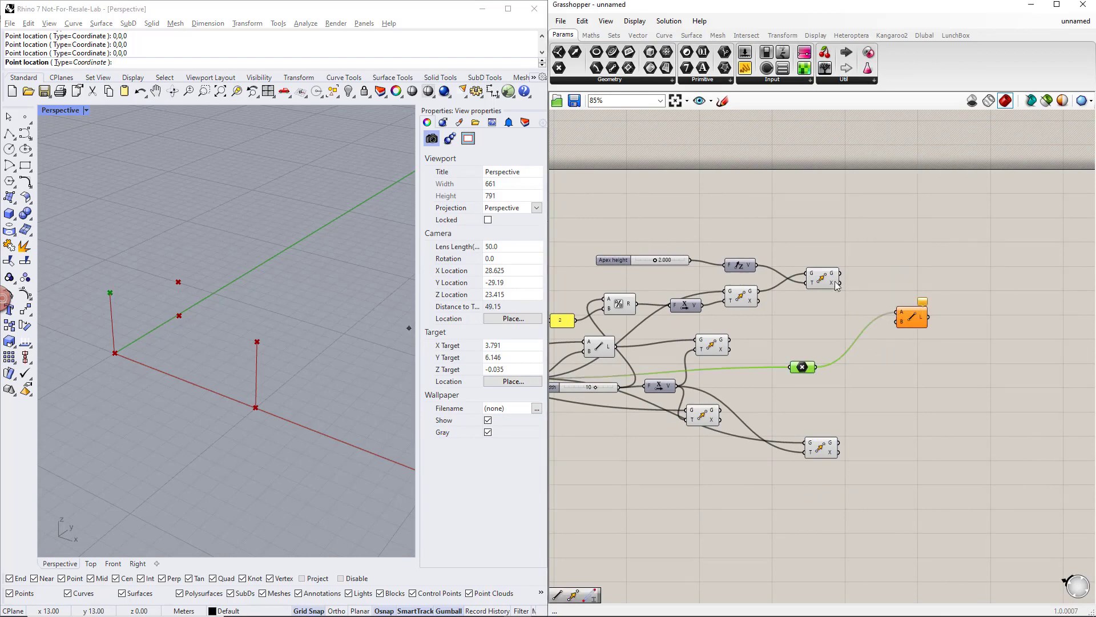
{"action": "left_click", "coordinate": [843, 282]}
{"action": "left_click_drag", "start_coordinate": [840, 273], "coordinate": [910, 420]}
Copy the Line to the other column top and group both rafter lines
{"action": "left_click", "coordinate": [912, 318]}
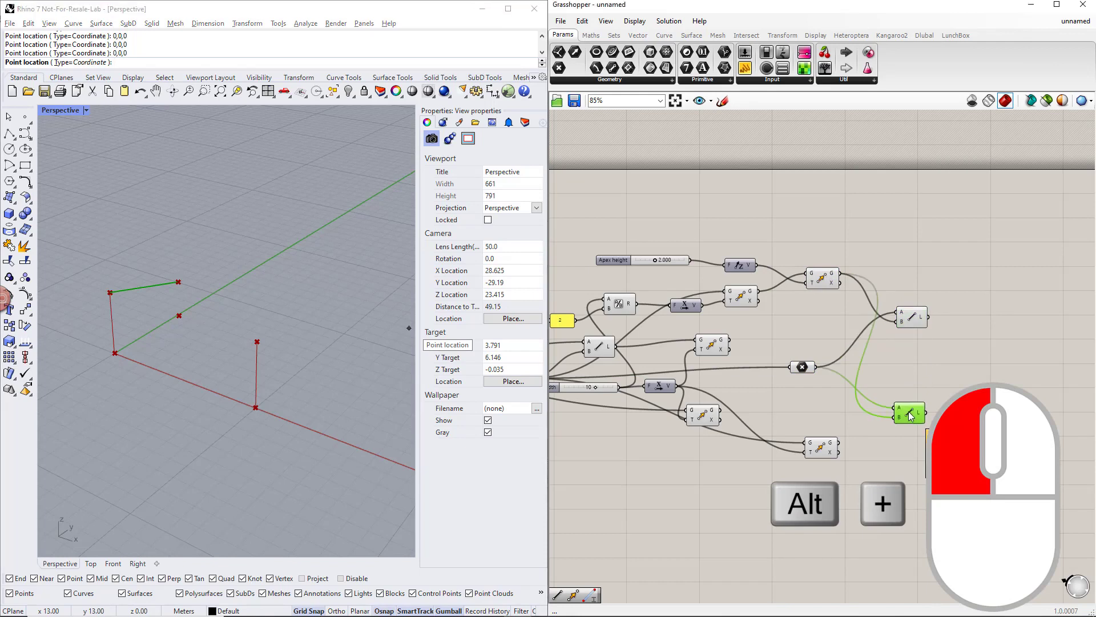
{"action": "left_click", "coordinate": [821, 451]}
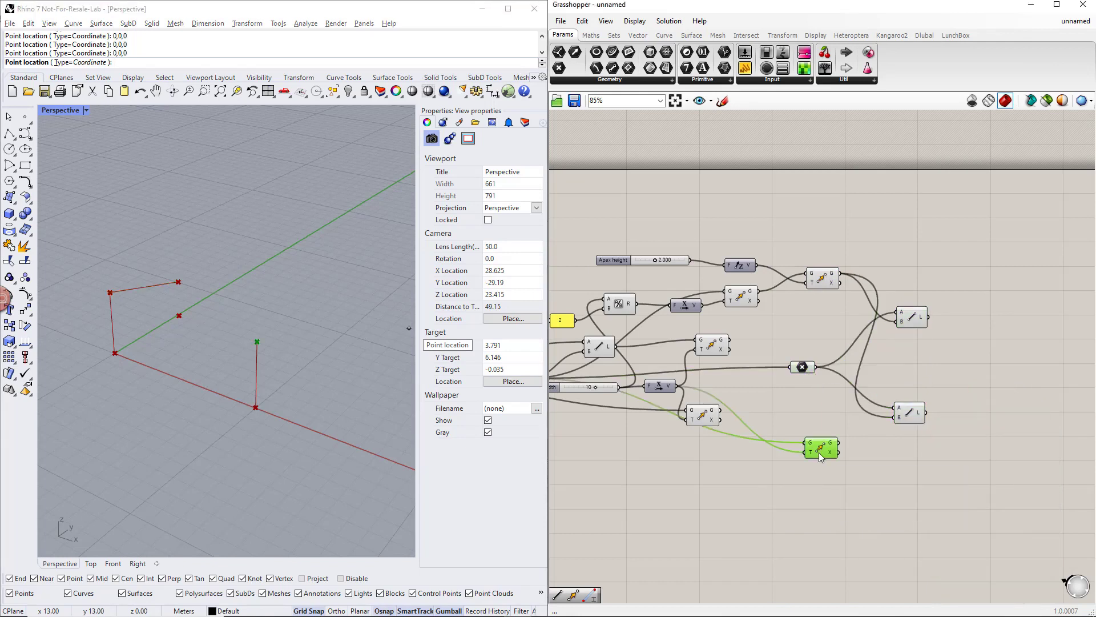
{"action": "left_click_drag", "start_coordinate": [836, 443], "coordinate": [916, 338]}
{"action": "left_click_drag", "start_coordinate": [1013, 378], "coordinate": [956, 253]}
{"action": "key", "text": "ctrl+g"}
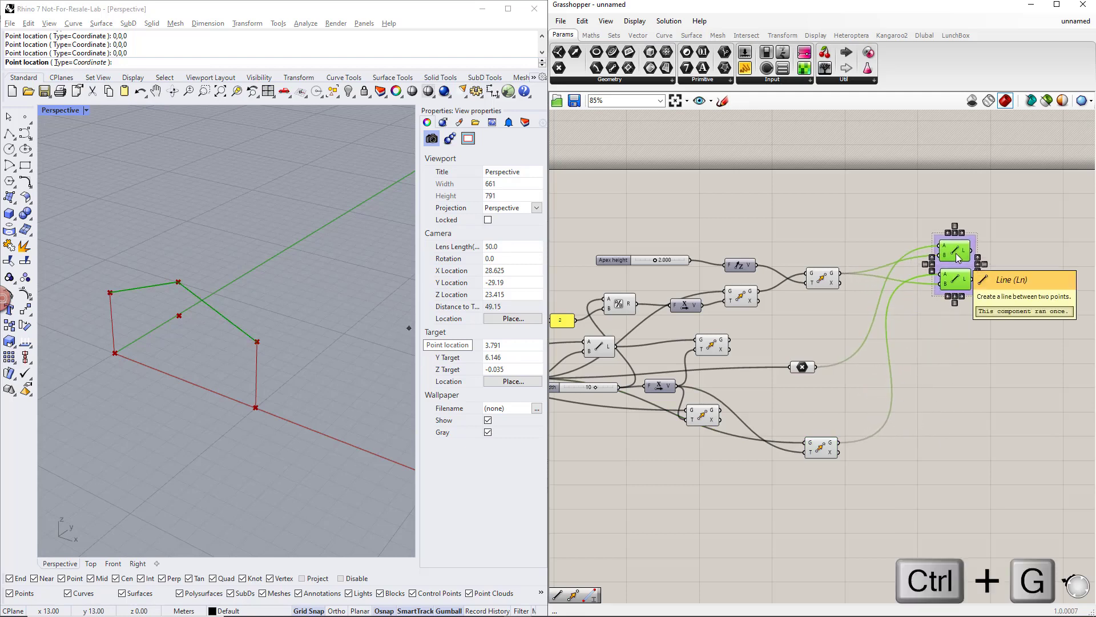
Name the rafter group Beams and colour it green
{"action": "right_click", "coordinate": [960, 238]}
{"action": "type", "text": "Beams"}
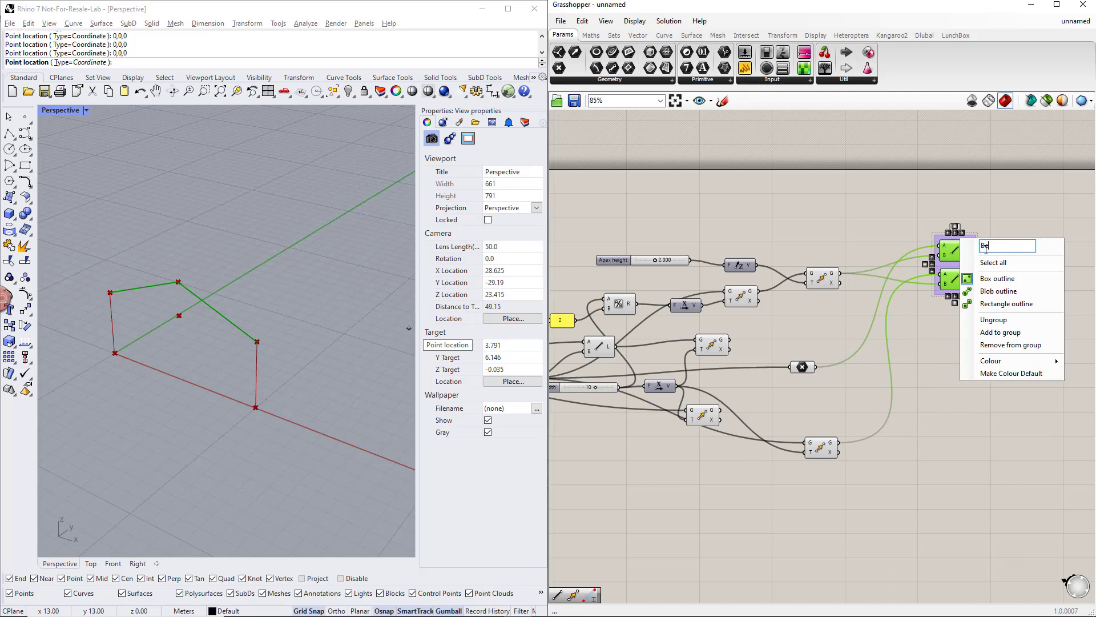
{"action": "mouse_move", "coordinate": [1042, 364]}
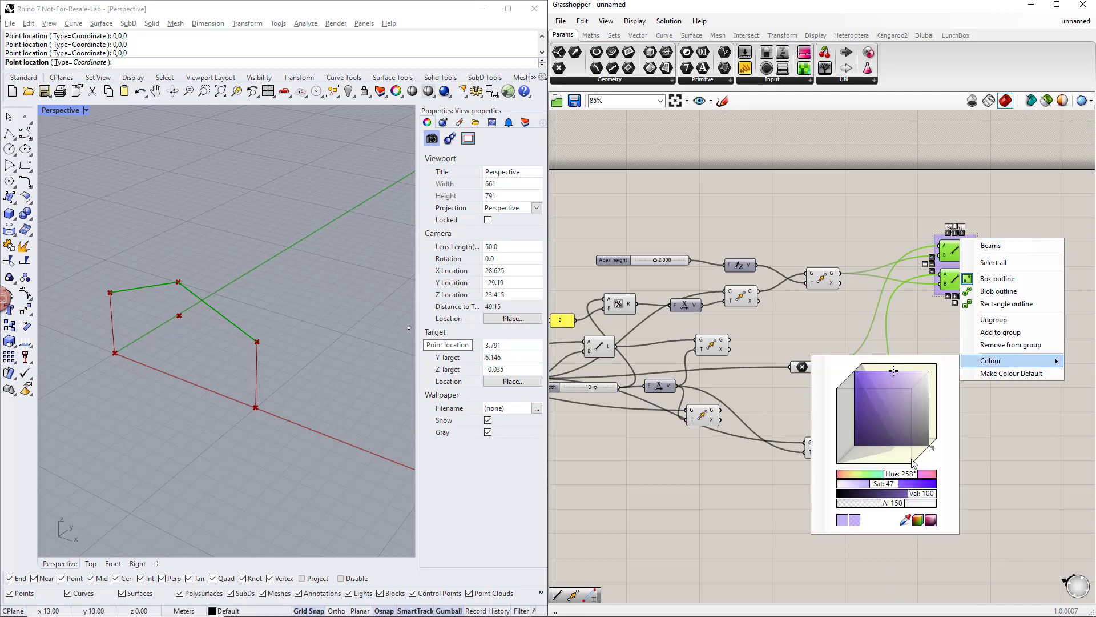
{"action": "left_click", "coordinate": [885, 474]}
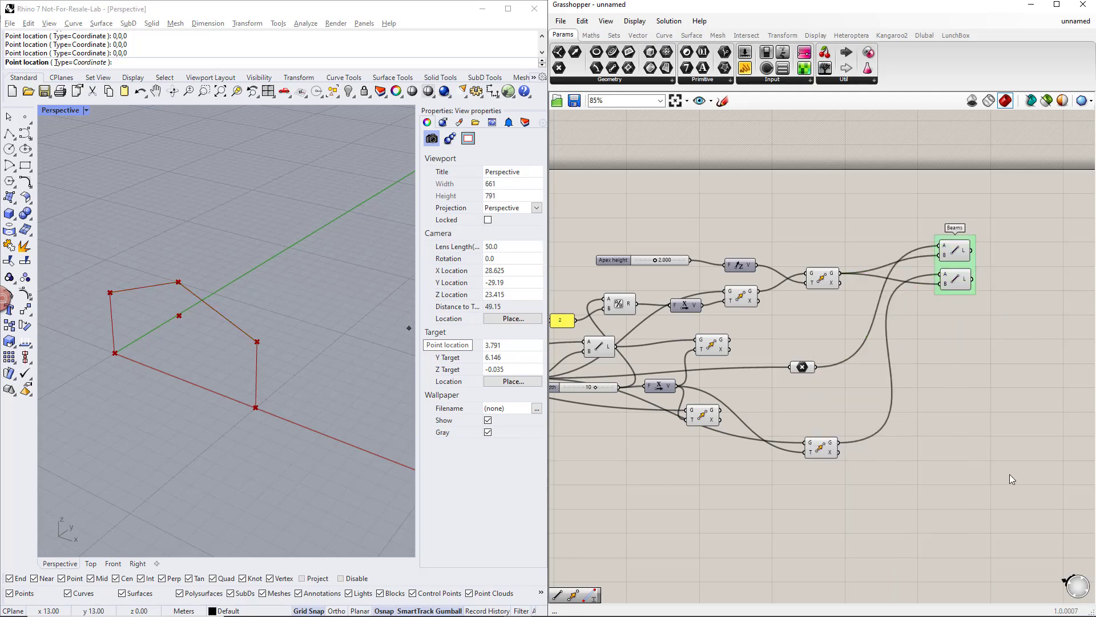
{"action": "scroll", "coordinate": [827, 411], "scroll_direction": "down", "scroll_amount": 2}
Feed each column line into its own new Line parameter
{"action": "left_click", "coordinate": [704, 313]}
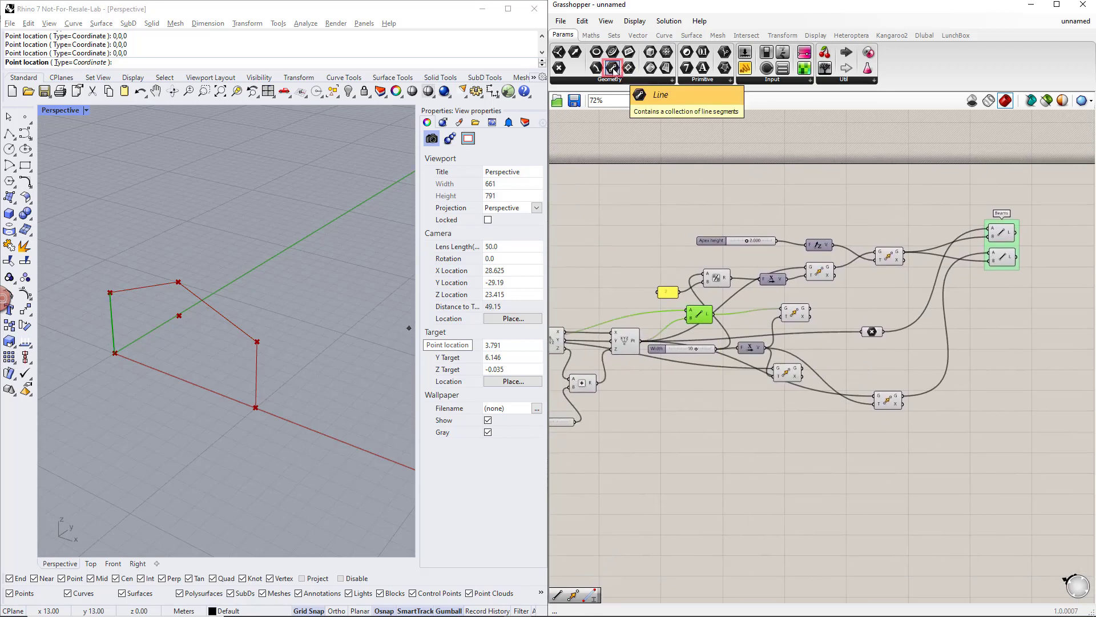
{"action": "left_click_drag", "start_coordinate": [613, 69], "coordinate": [995, 346]}
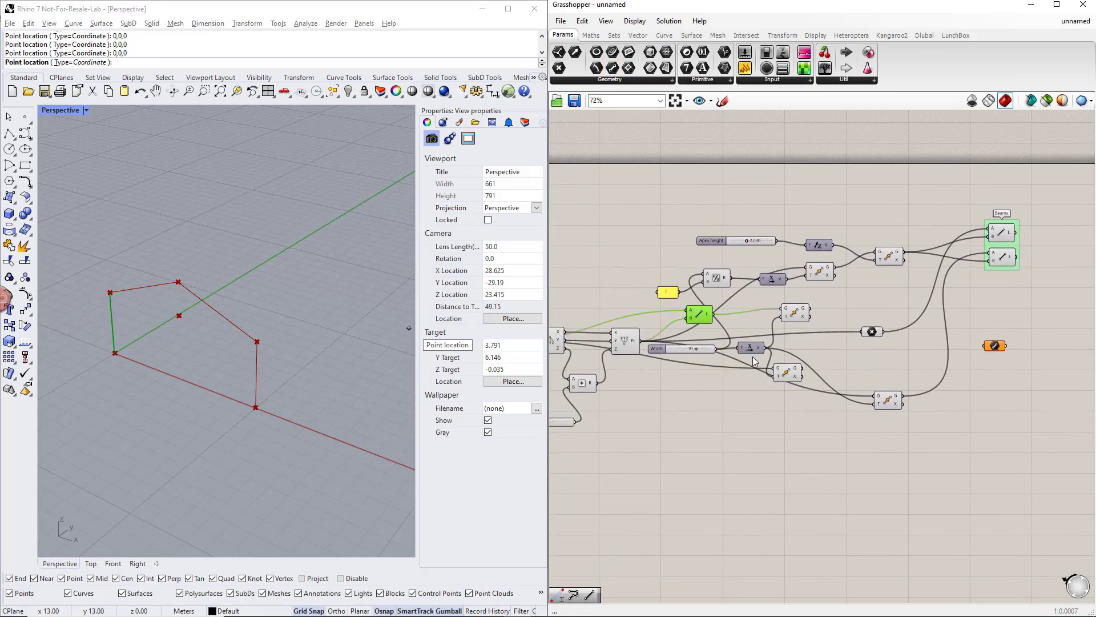
{"action": "left_click_drag", "start_coordinate": [715, 314], "coordinate": [985, 345]}
{"action": "left_click", "coordinate": [994, 346]}
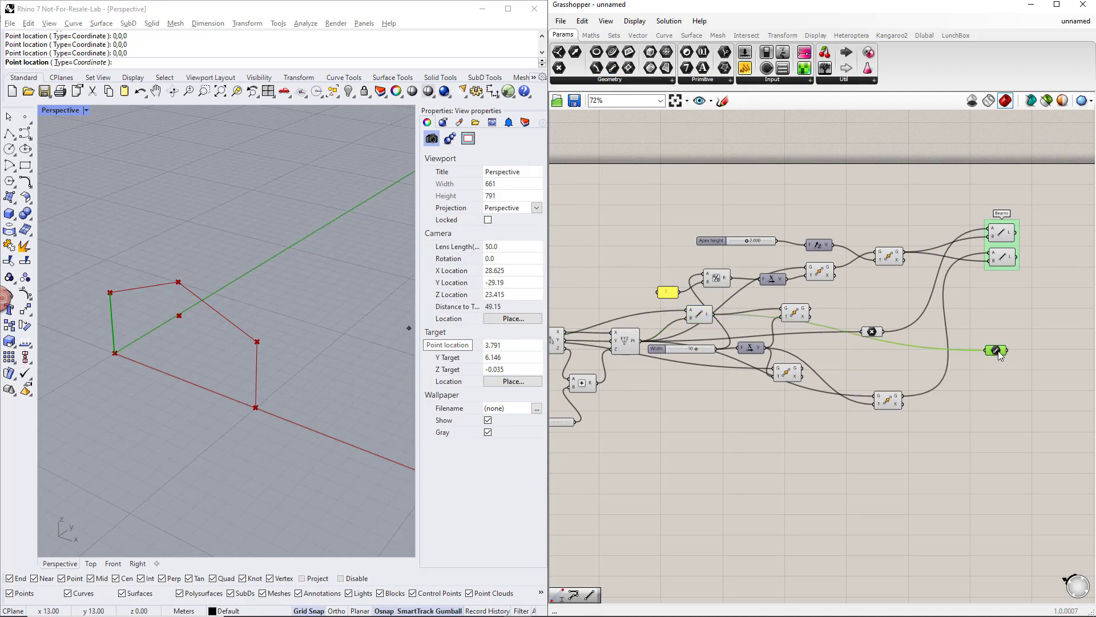
{"action": "left_click_drag", "start_coordinate": [1000, 383], "coordinate": [998, 380], "text": "alt"}
{"action": "left_click", "coordinate": [791, 373]}
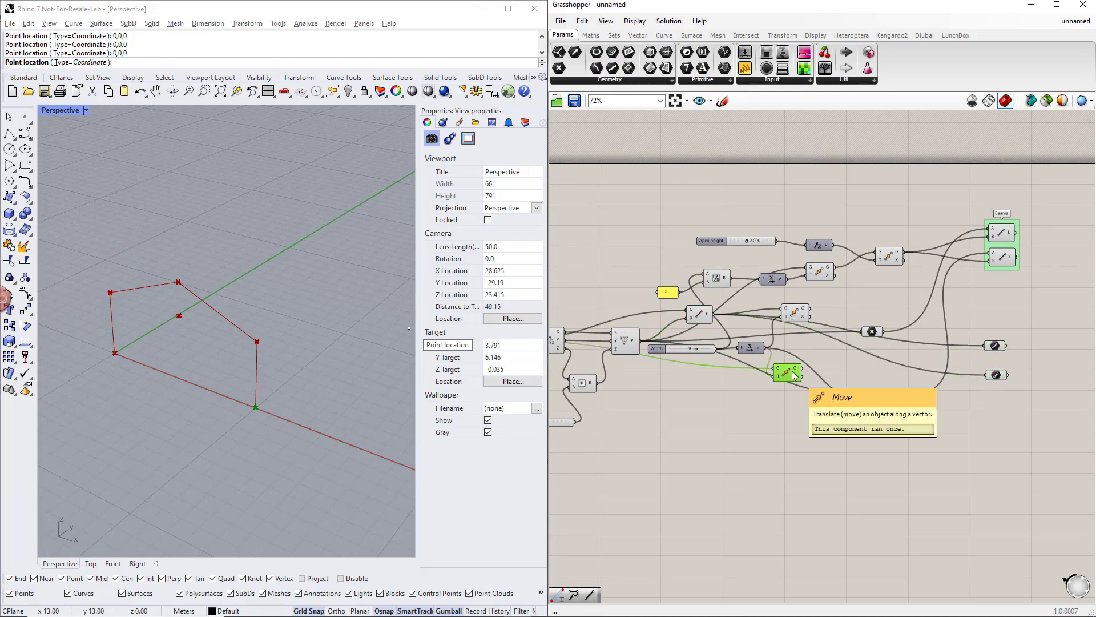
{"action": "left_click", "coordinate": [795, 313]}
Group the two Line parameters and name the group Columns
{"action": "left_click_drag", "start_coordinate": [1021, 389], "coordinate": [995, 336]}
{"action": "key", "text": "ctrl+g"}
{"action": "right_click", "coordinate": [993, 358]}
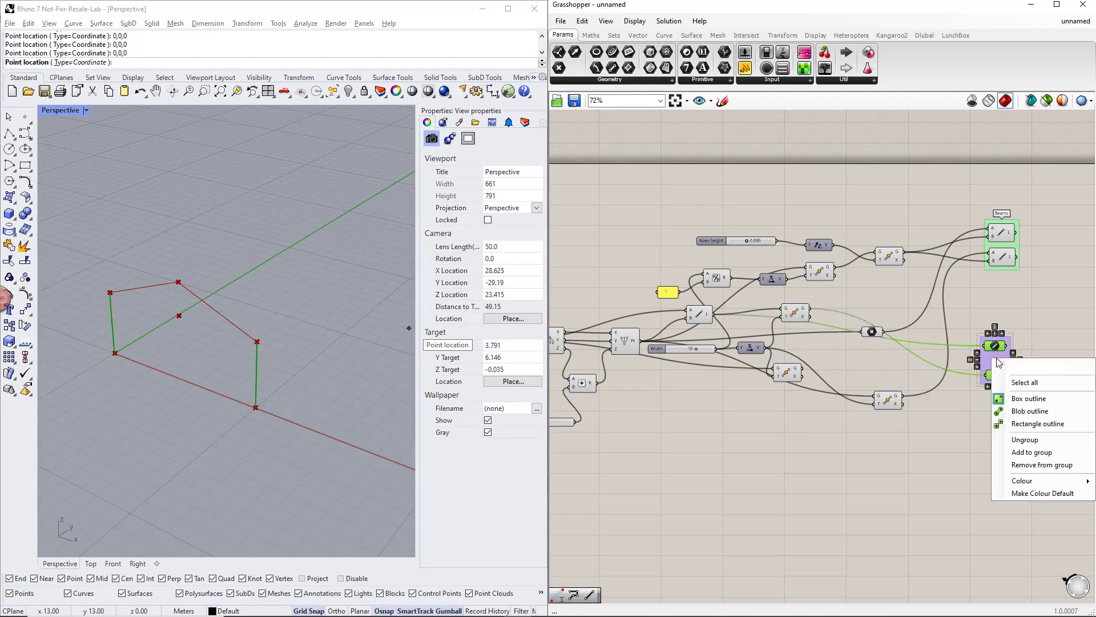
{"action": "type", "text": "Columns"}
{"action": "key", "text": "Return"}
{"action": "right_click_drag", "start_coordinate": [964, 423], "coordinate": [881, 439]}
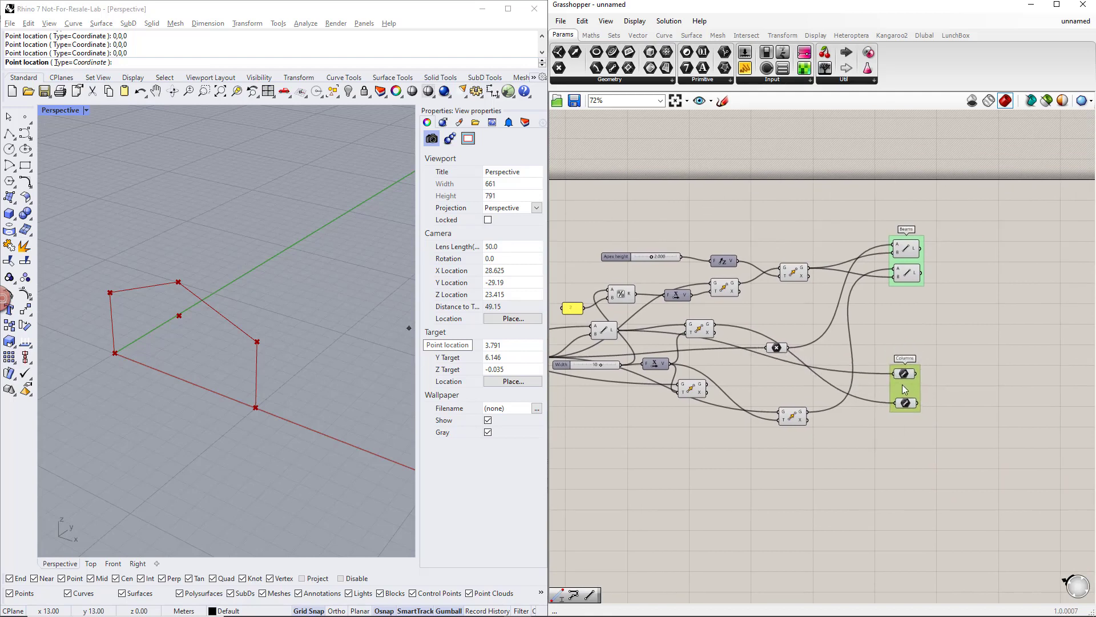
Disable preview of the Move component that produces the apex point
{"action": "left_click", "coordinate": [821, 336]}
{"action": "left_click", "coordinate": [728, 295]}
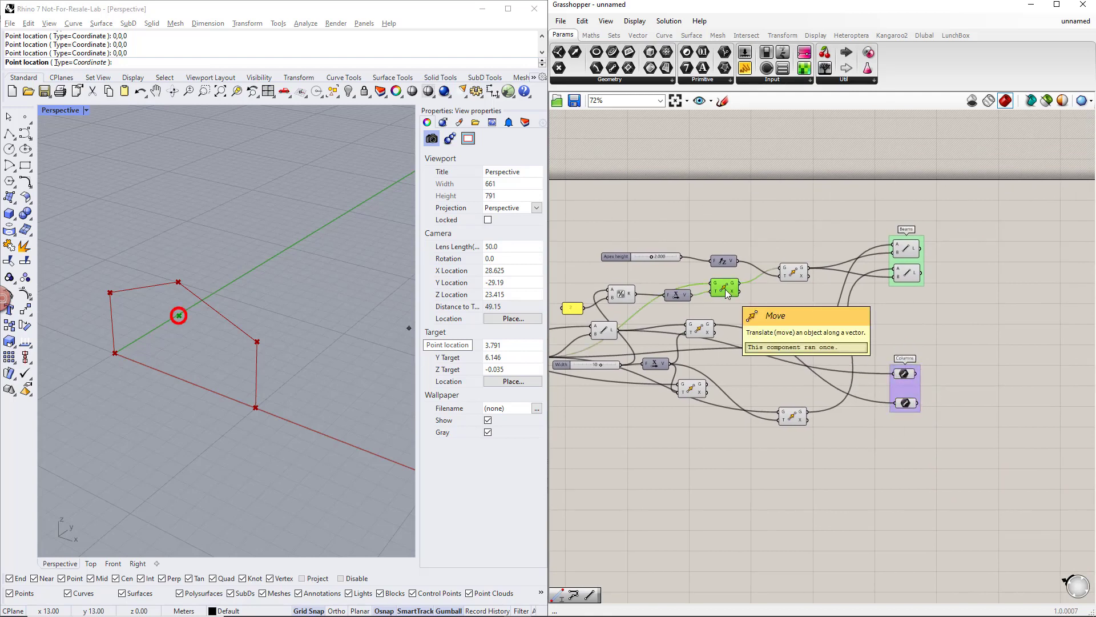
{"action": "middle_click", "coordinate": [726, 290]}
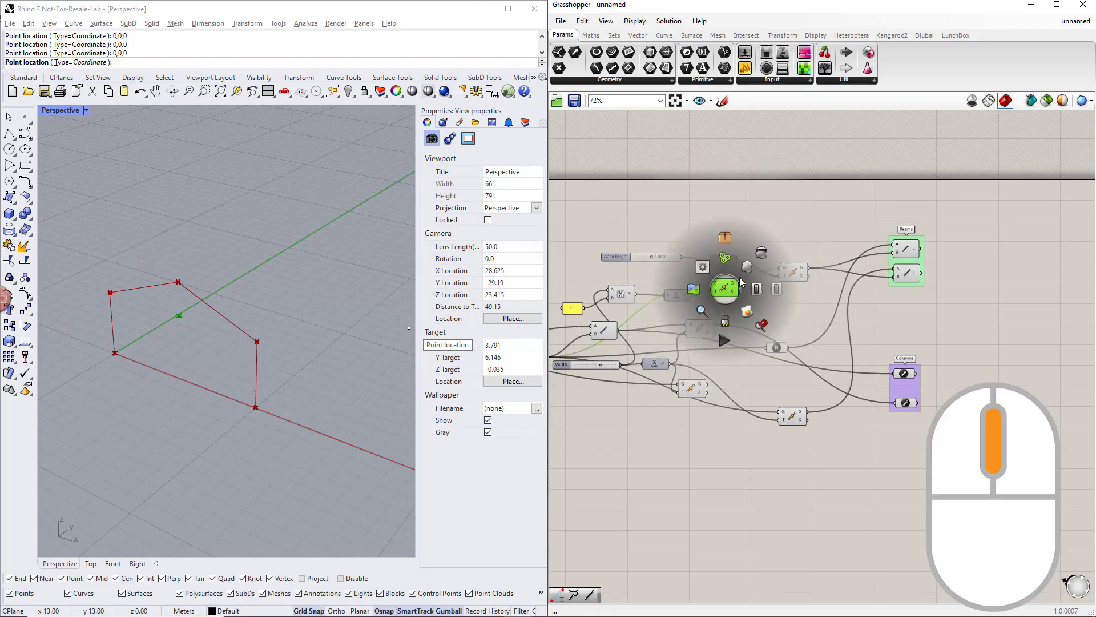
{"action": "left_click", "coordinate": [762, 254]}
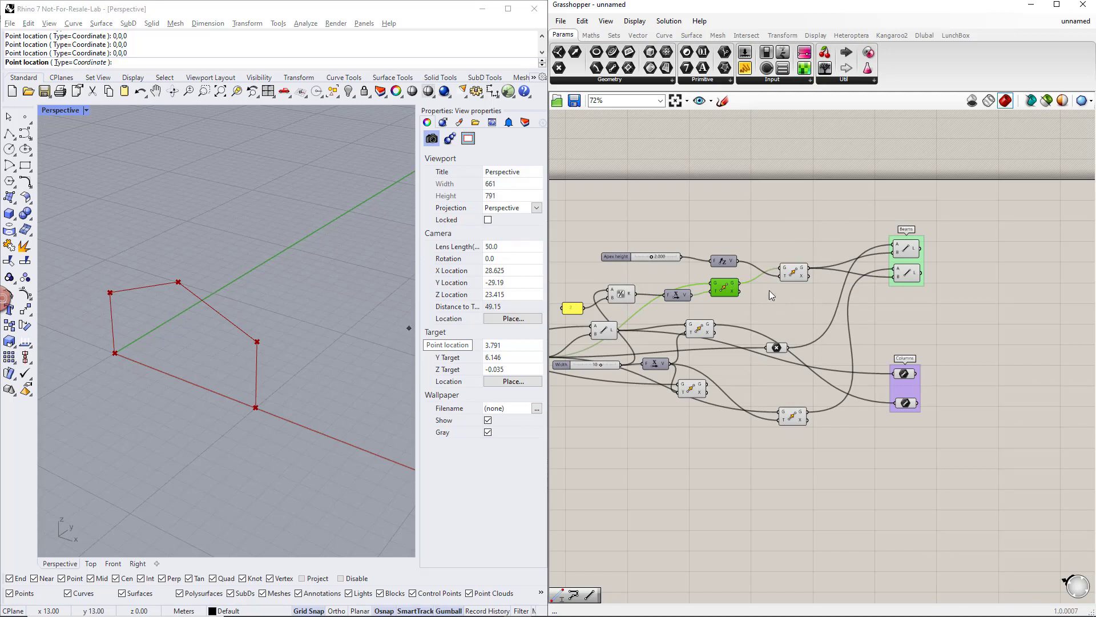
Toggle component display between full names, abbreviations and icons, ending on icons
{"action": "left_click", "coordinate": [635, 21]}
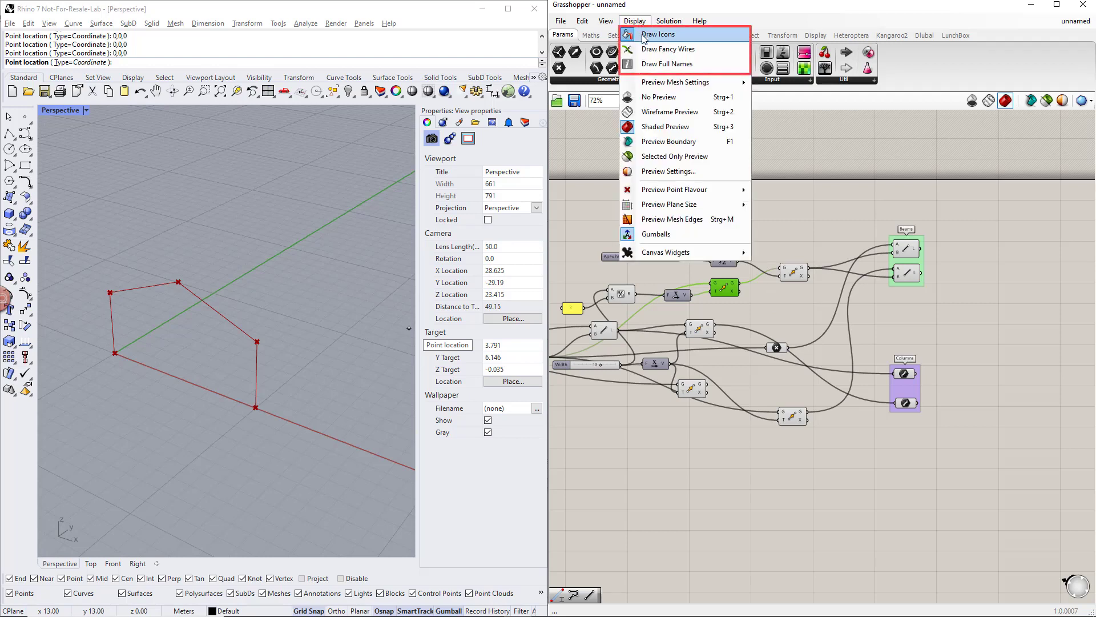
{"action": "left_click", "coordinate": [655, 64]}
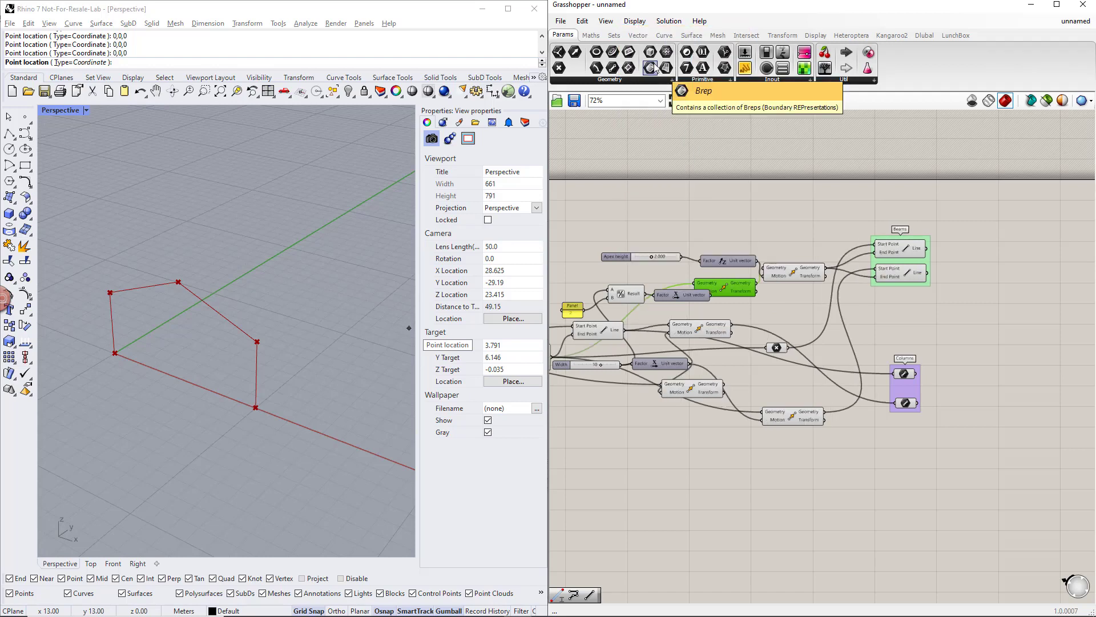
{"action": "left_click", "coordinate": [635, 20]}
{"action": "left_click", "coordinate": [643, 34]}
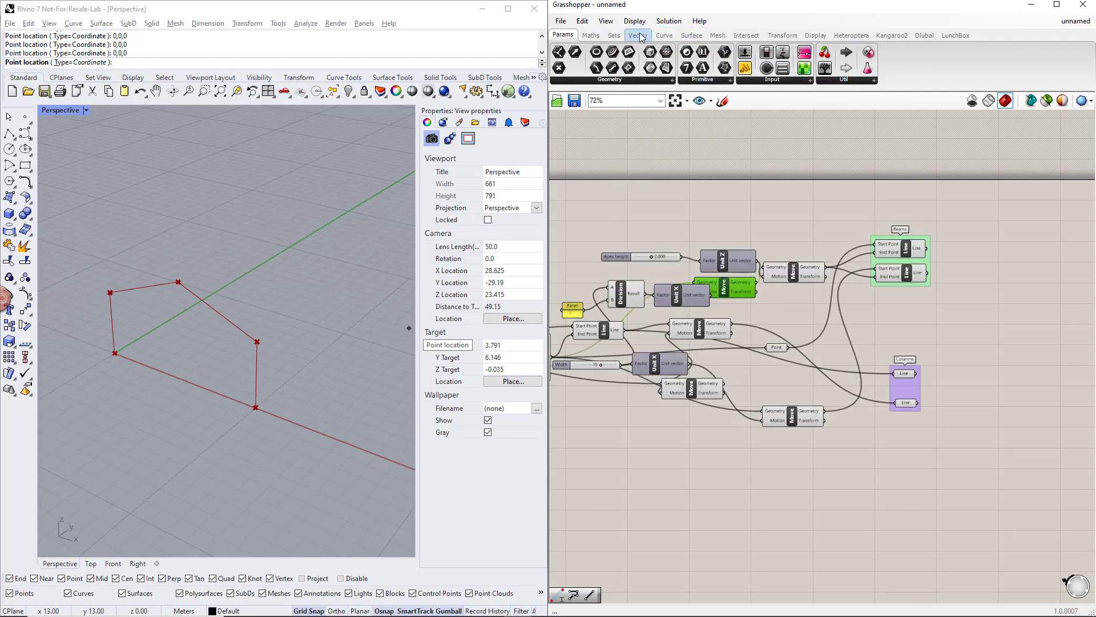
{"action": "left_click", "coordinate": [635, 20]}
{"action": "left_click", "coordinate": [652, 64]}
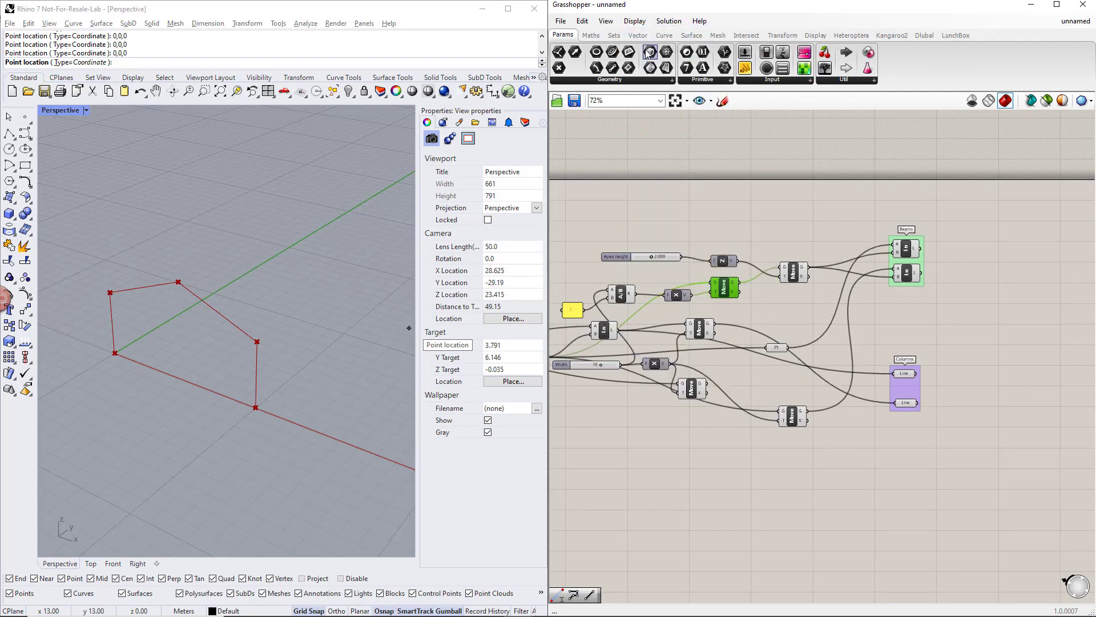
{"action": "left_click", "coordinate": [635, 20]}
{"action": "left_click", "coordinate": [644, 33]}
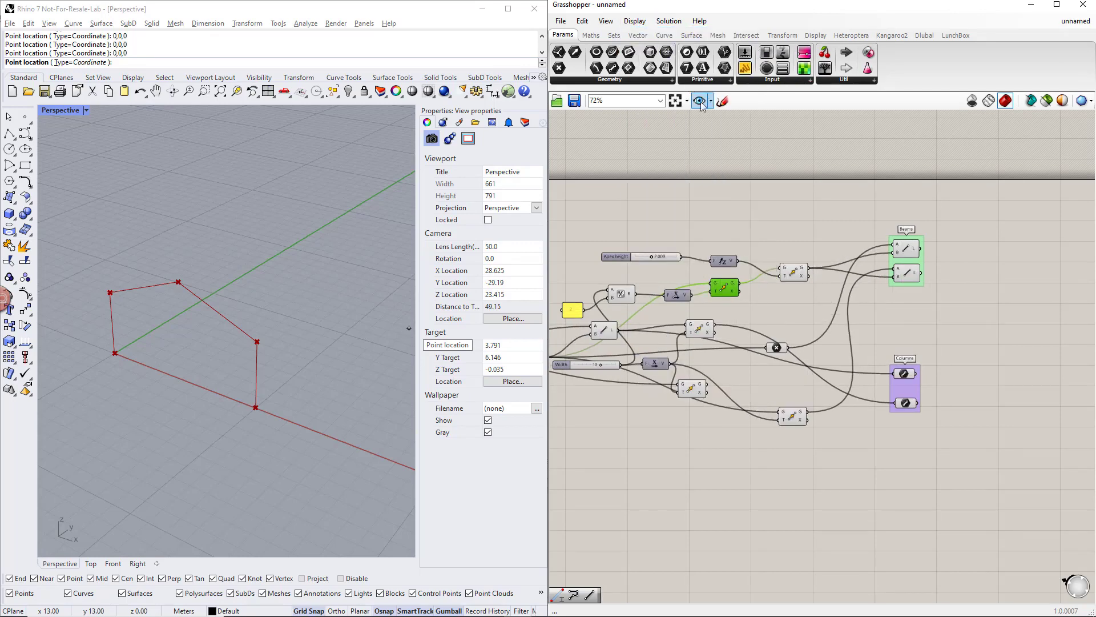
Insert a Dlubal Member component via 'member' search, placed lower right of the Columns group
{"action": "left_click", "coordinate": [975, 335]}
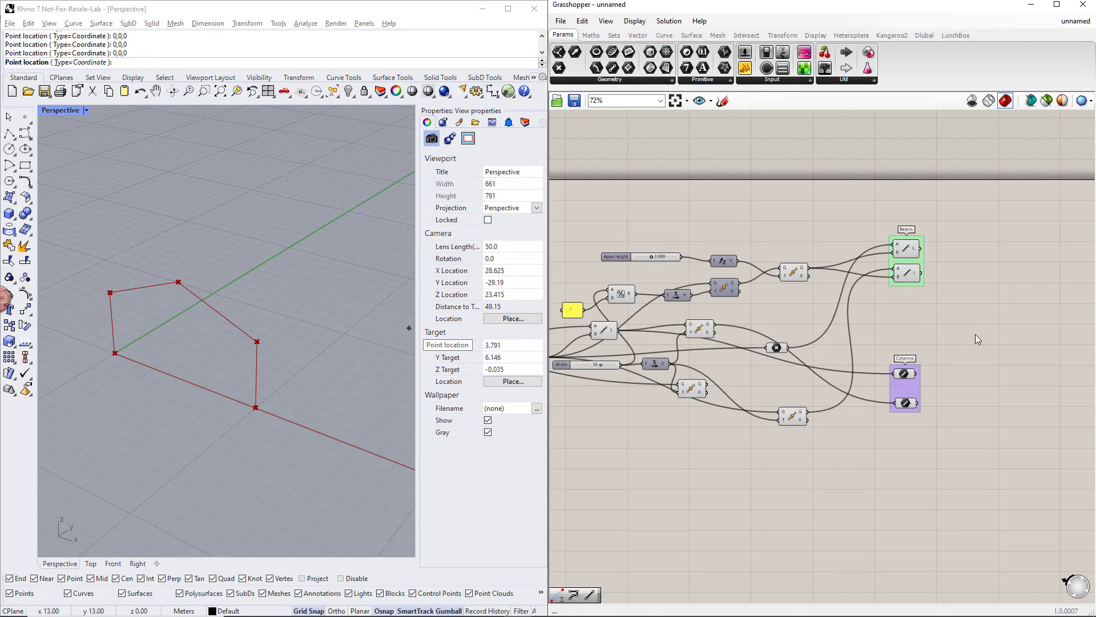
{"action": "right_click_drag", "start_coordinate": [975, 334], "coordinate": [878, 352]}
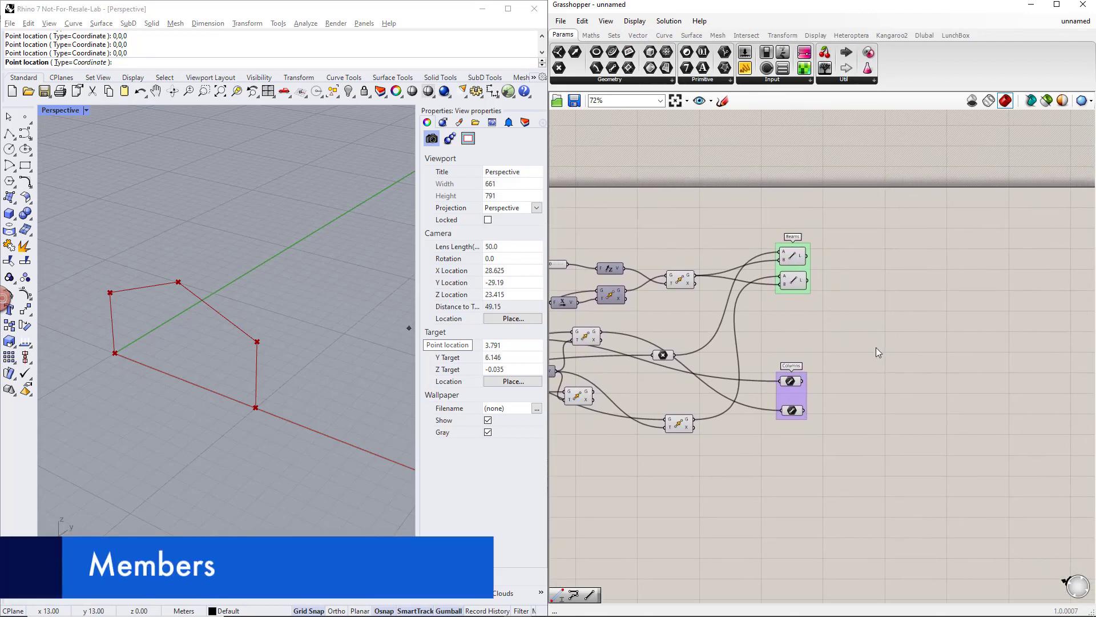
{"action": "double_click", "coordinate": [951, 410]}
{"action": "type", "text": "member"}
{"action": "key", "text": "Return"}
{"action": "left_click_drag", "start_coordinate": [950, 410], "coordinate": [1013, 469]}
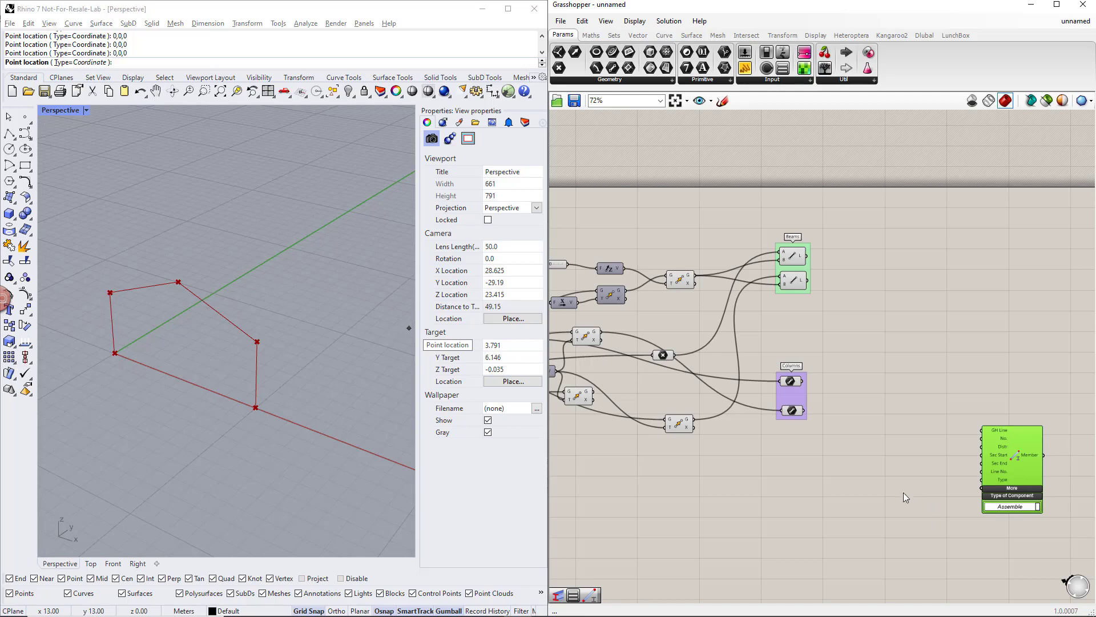
Wire a Value List set to TYPE_BEAM into the Member's Type input
{"action": "double_click", "coordinate": [888, 488]}
{"action": "type", "text": "value list"}
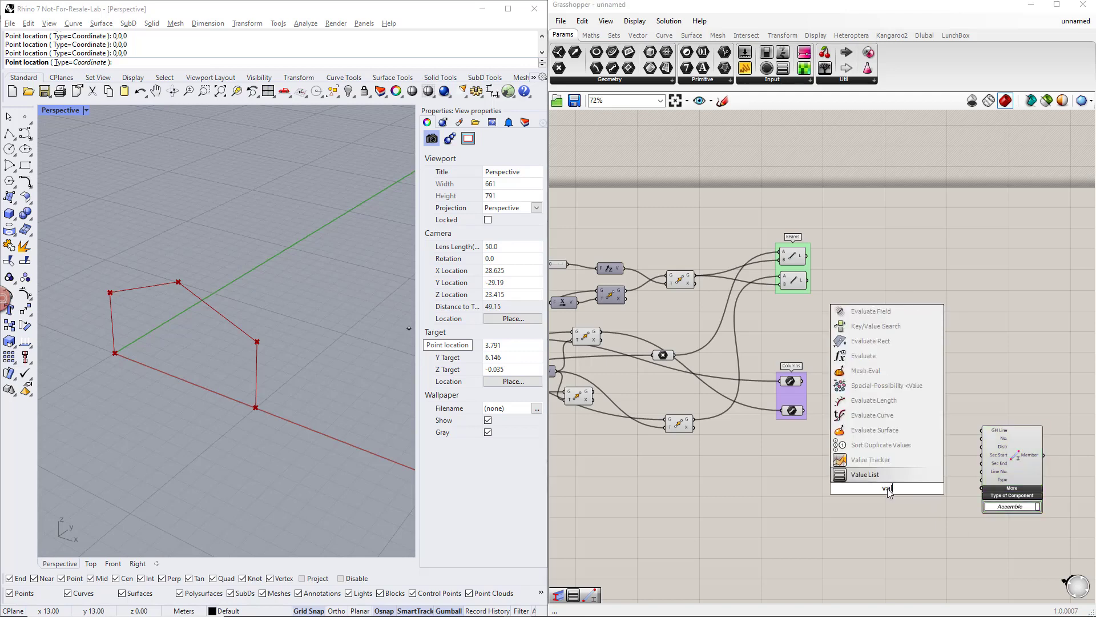
{"action": "key", "text": "Return"}
{"action": "left_click_drag", "start_coordinate": [901, 489], "coordinate": [979, 480]}
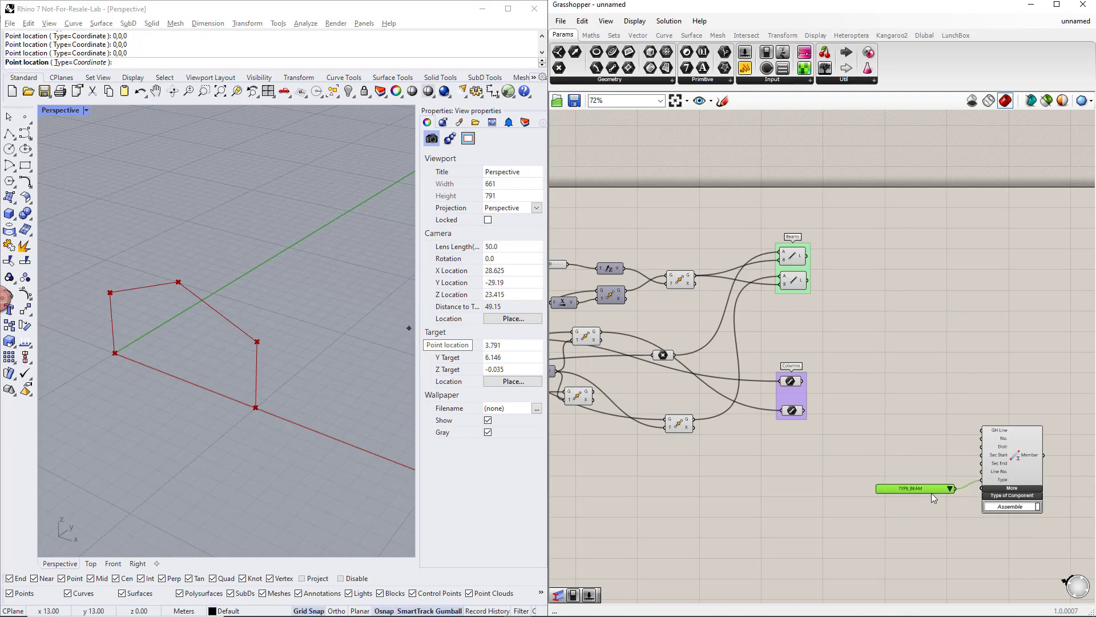
{"action": "right_click_drag", "start_coordinate": [947, 517], "coordinate": [896, 506]}
{"action": "left_click_drag", "start_coordinate": [882, 465], "coordinate": [1010, 468]}
{"action": "left_click", "coordinate": [867, 483]}
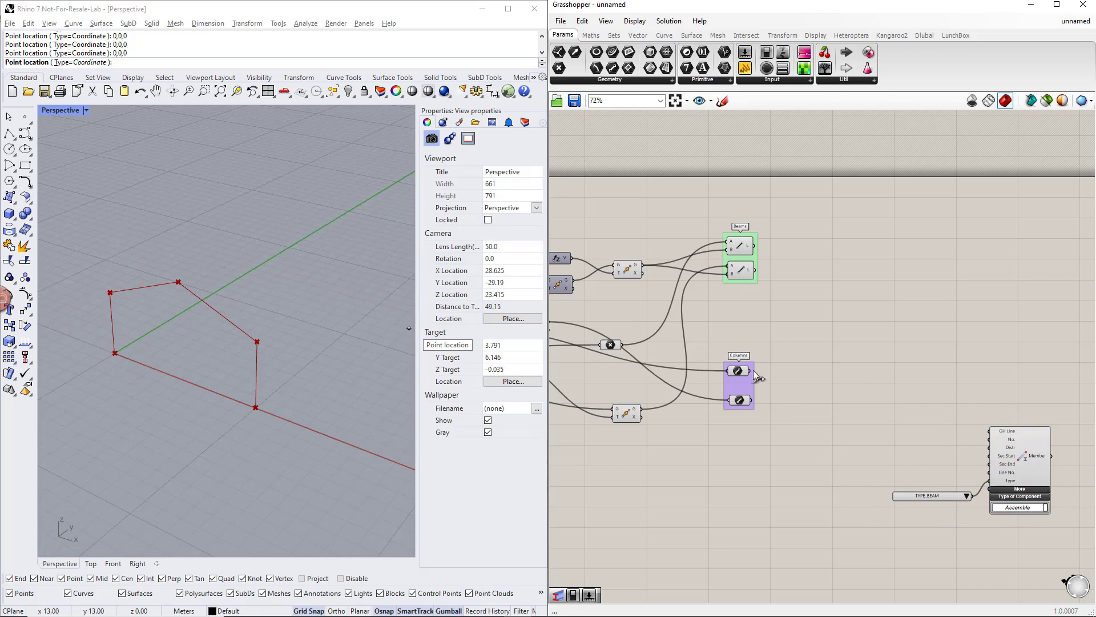
Connect both Columns lines to the Member's GH Line input
{"action": "left_click_drag", "start_coordinate": [752, 371], "coordinate": [990, 431]}
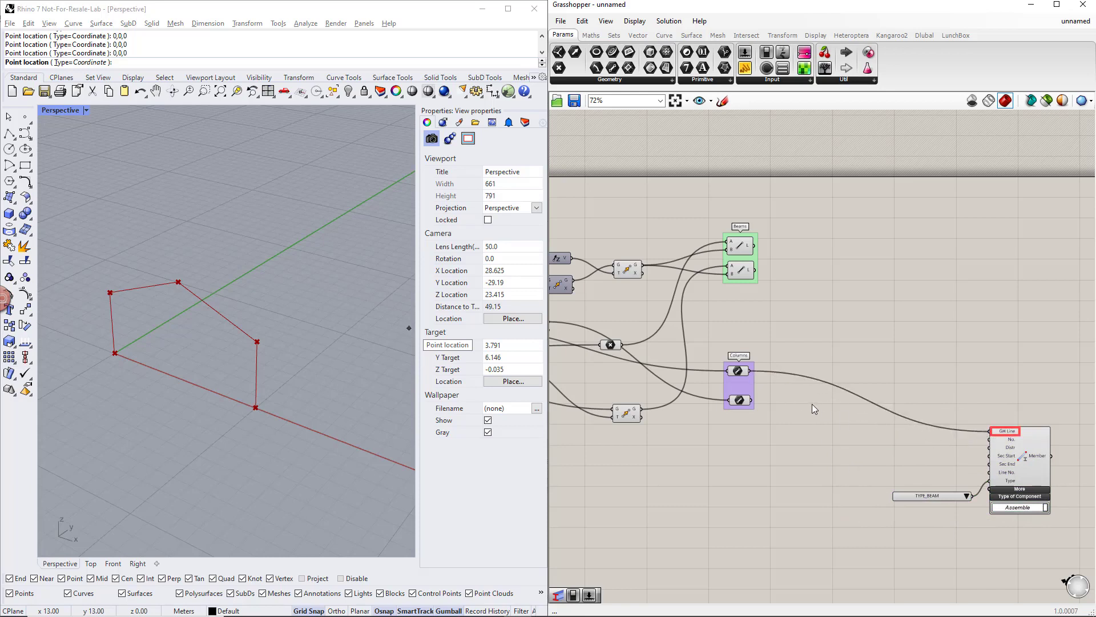
{"action": "left_click_drag", "start_coordinate": [752, 399], "coordinate": [984, 440], "text": "shift"}
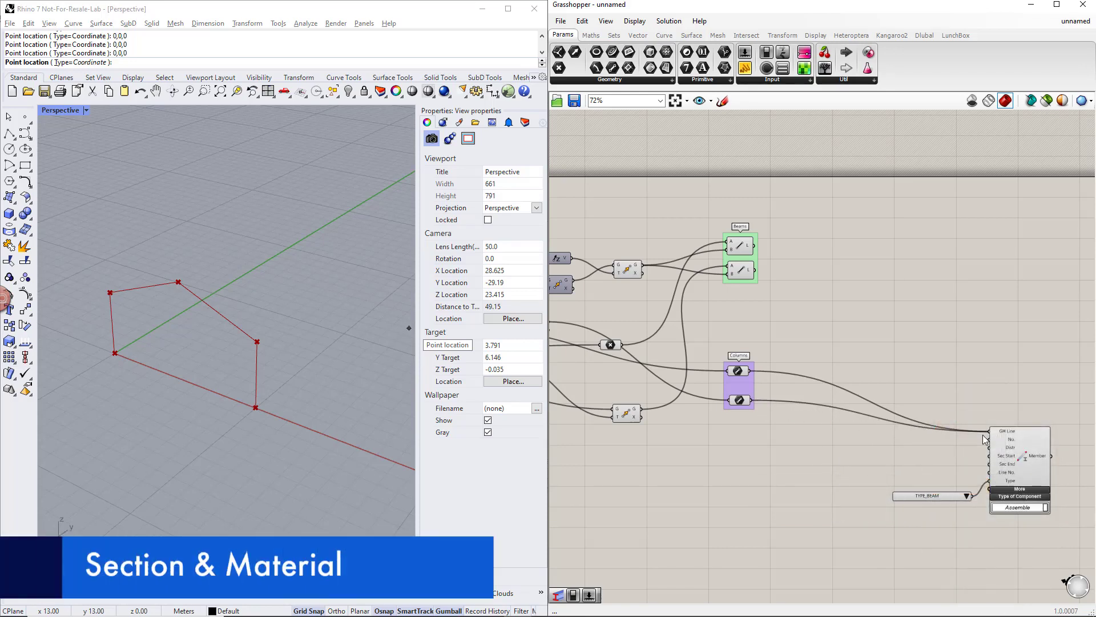
{"action": "double_click", "coordinate": [825, 489]}
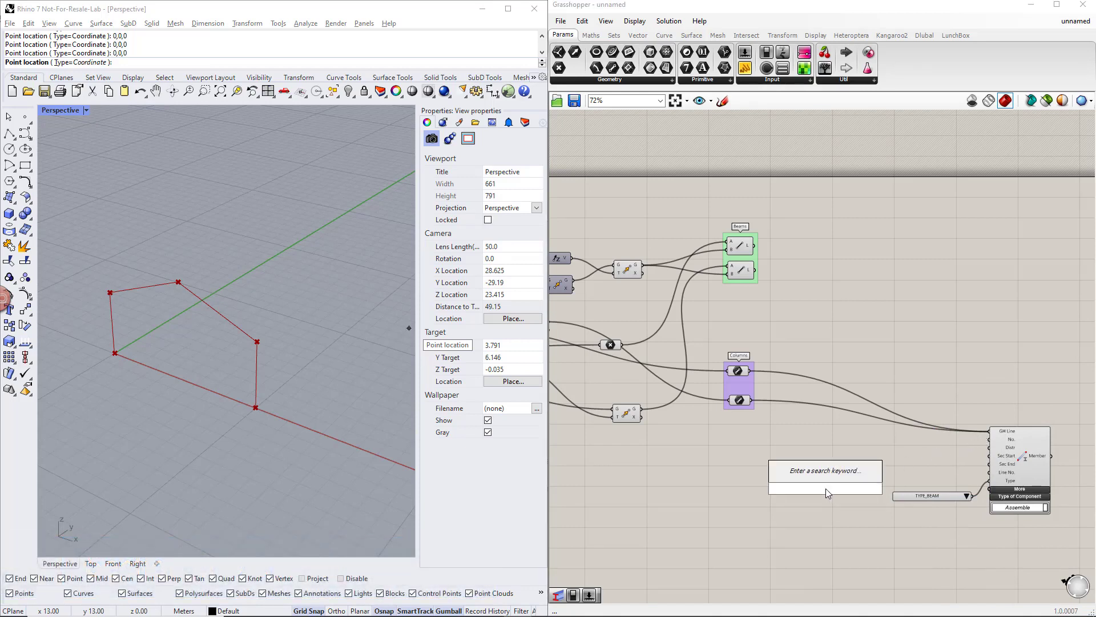
Insert Dlubal Section and Material components
{"action": "type", "text": "sectio"}
{"action": "key", "text": "Return"}
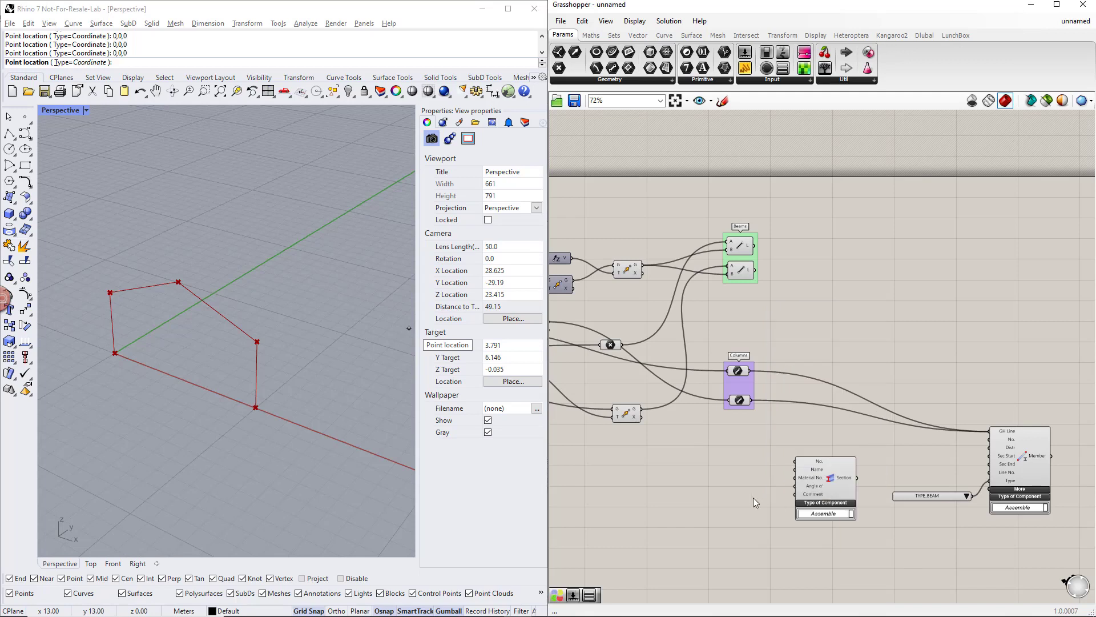
{"action": "double_click", "coordinate": [694, 509]}
{"action": "type", "text": "material"}
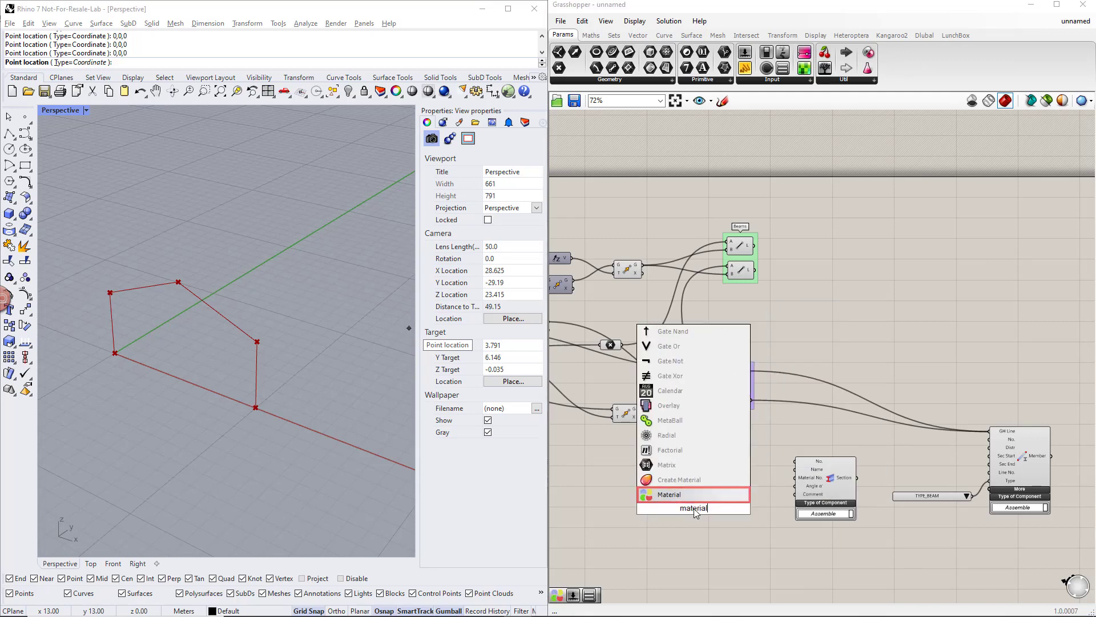
{"action": "key", "text": "Return"}
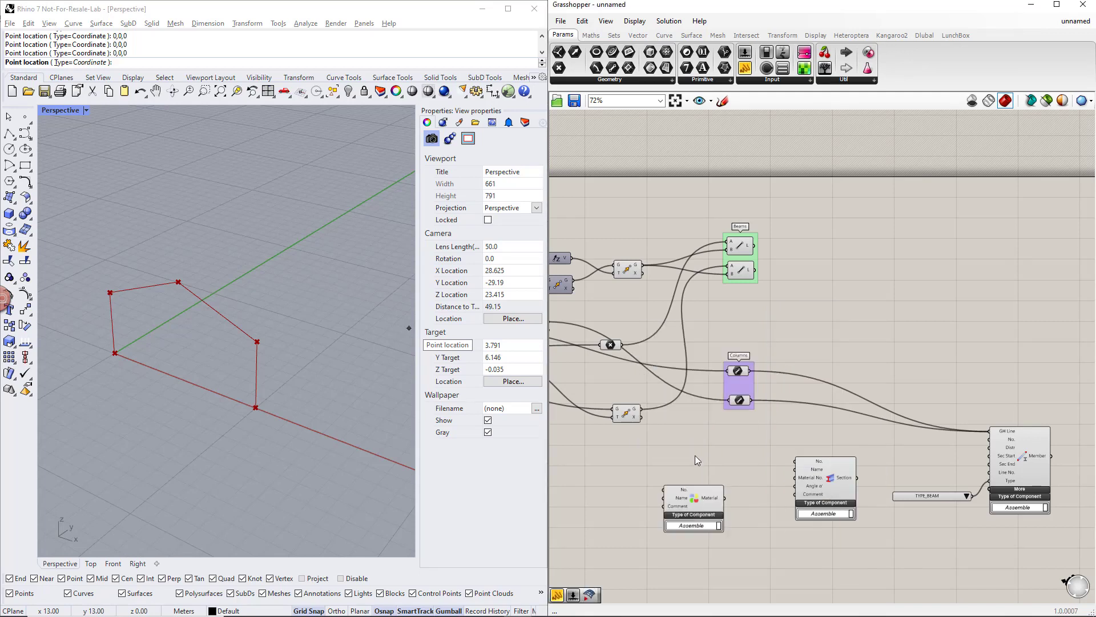
Add a number slider wired to Section No. and a text panel below it
{"action": "double_click", "coordinate": [720, 449]}
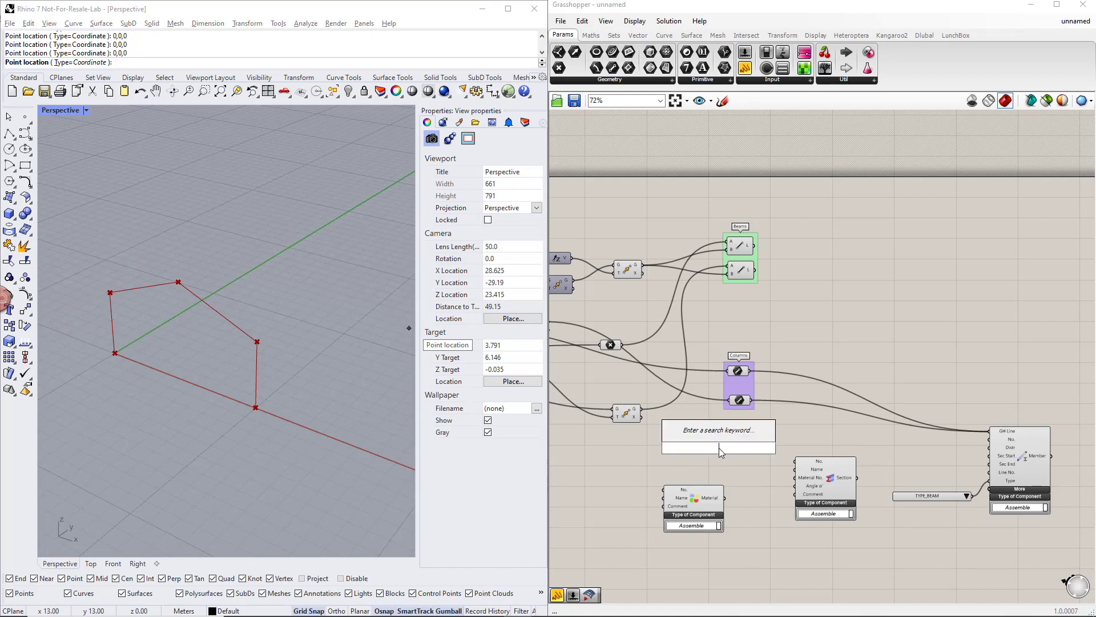
{"action": "type", "text": "slider"}
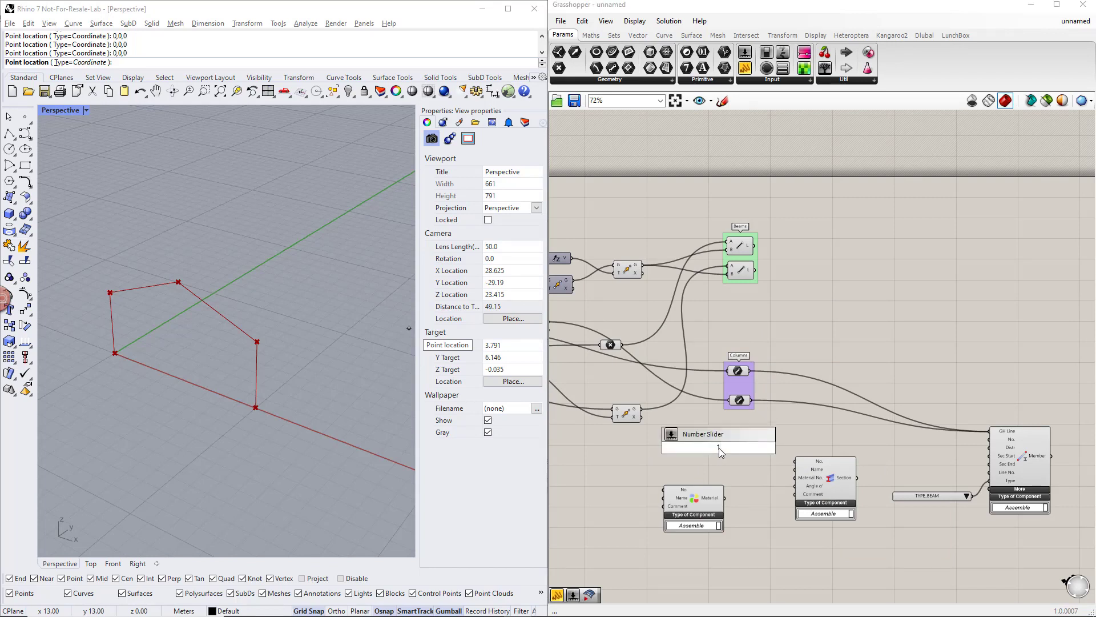
{"action": "key", "text": "Return"}
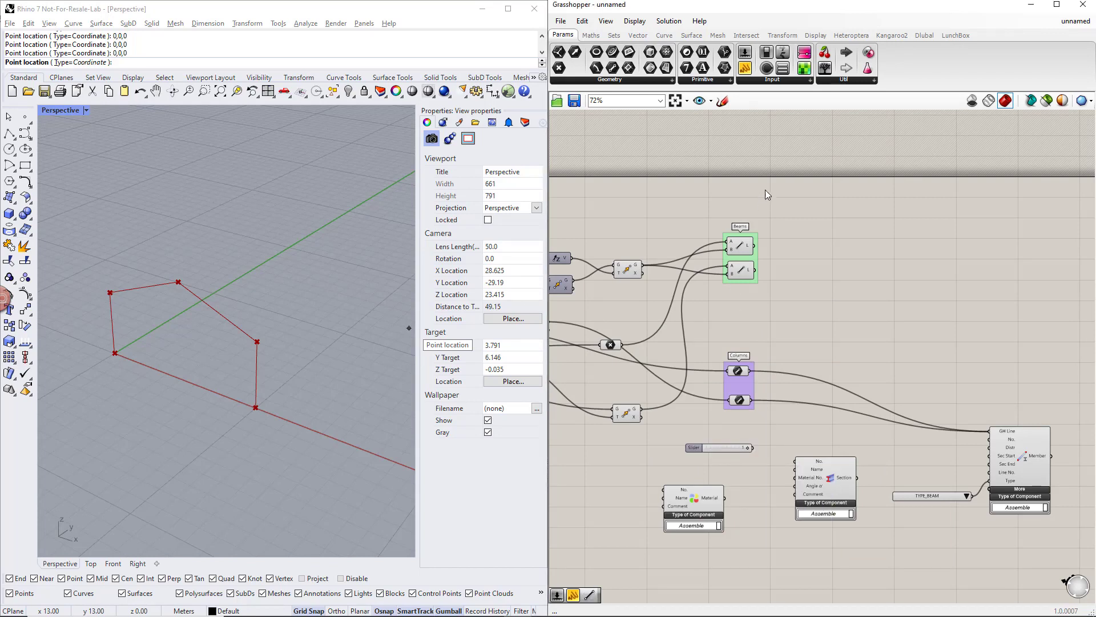
{"action": "left_click_drag", "start_coordinate": [744, 68], "coordinate": [704, 457]}
{"action": "left_click", "coordinate": [732, 477]}
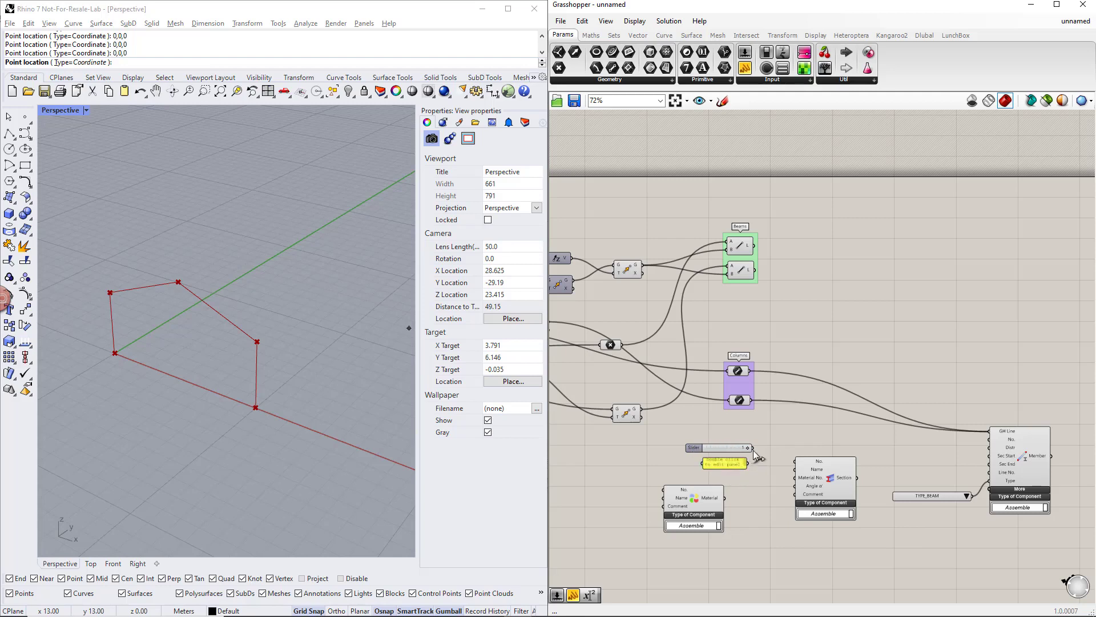
{"action": "left_click_drag", "start_coordinate": [773, 461], "coordinate": [795, 460]}
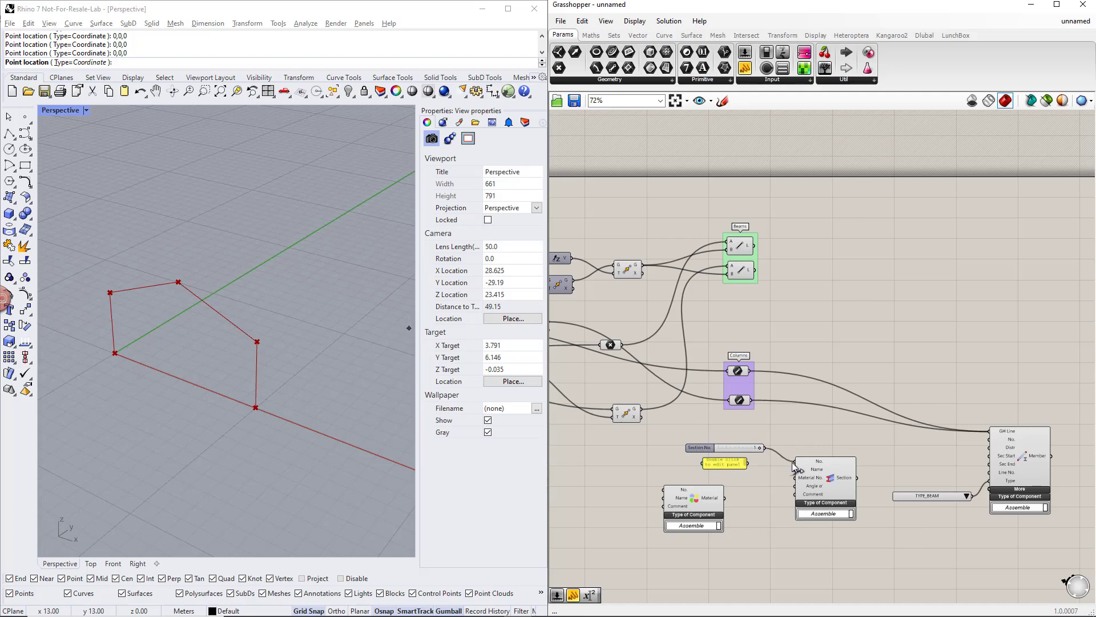
Set the section panel text to IPE 300
{"action": "double_click", "coordinate": [720, 464]}
{"action": "type", "text": "I"}
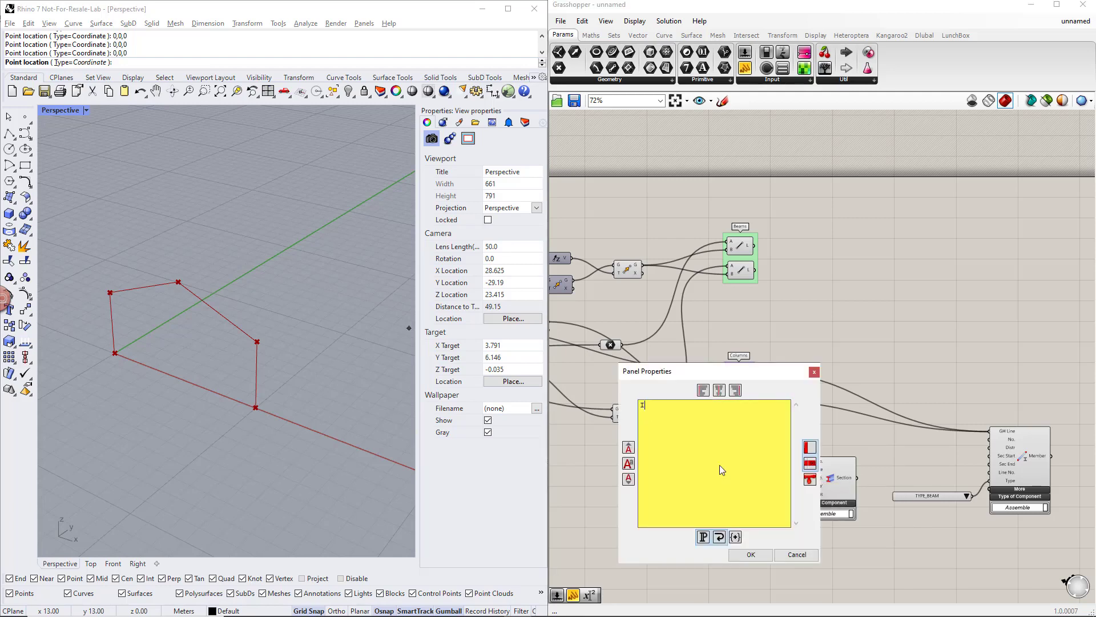
{"action": "type", "text": "PE 300"}
{"action": "left_click", "coordinate": [759, 552]}
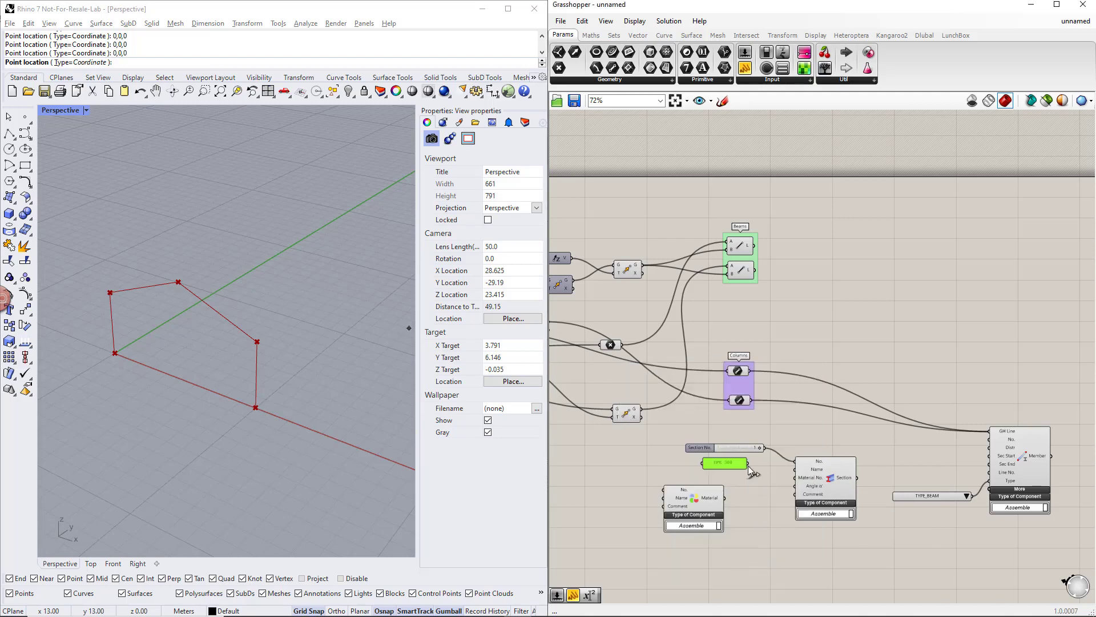
{"action": "right_click_drag", "start_coordinate": [768, 510], "coordinate": [829, 510]}
Copy slider and panel as S235 material, chaining Material into Section into Member's Sec Start
{"action": "left_click_drag", "start_coordinate": [824, 487], "coordinate": [793, 449]}
{"action": "left_click_drag", "start_coordinate": [774, 453], "coordinate": [697, 472], "text": "alt"}
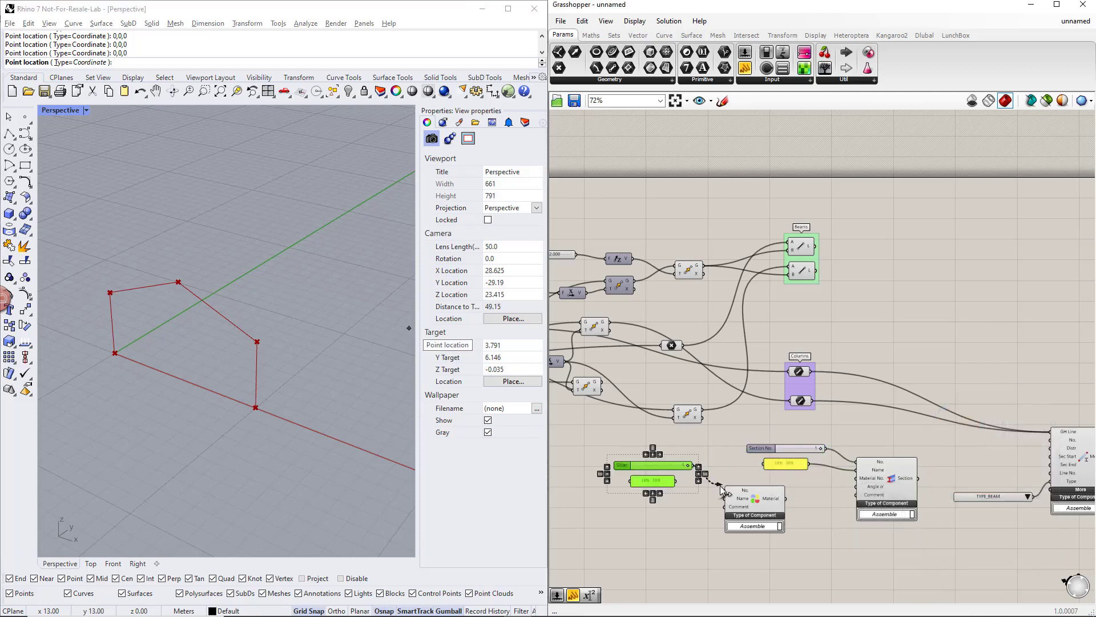
{"action": "double_click", "coordinate": [652, 480]}
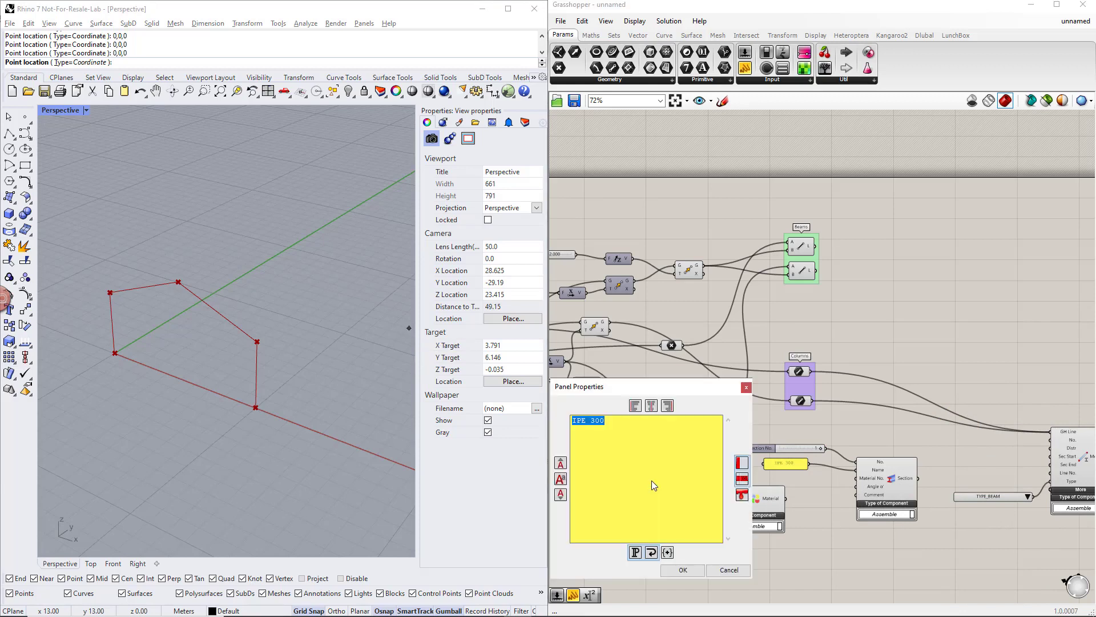
{"action": "type", "text": "S235"}
{"action": "left_click", "coordinate": [684, 570]}
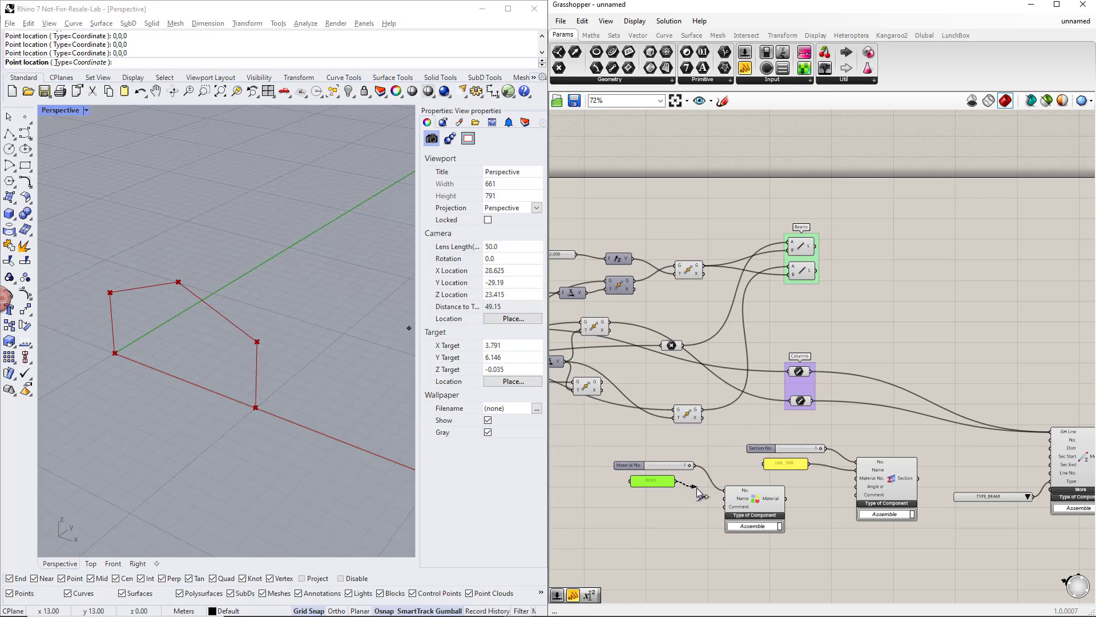
{"action": "left_click_drag", "start_coordinate": [721, 499], "coordinate": [853, 484]}
{"action": "left_click_drag", "start_coordinate": [919, 479], "coordinate": [599, 411]}
Rearrange the material, section and member components on the canvas
{"action": "scroll", "coordinate": [968, 489], "scroll_direction": "down", "scroll_amount": 3}
{"action": "left_click_drag", "start_coordinate": [943, 419], "coordinate": [1070, 440]}
{"action": "right_click_drag", "start_coordinate": [1070, 440], "coordinate": [865, 516]}
{"action": "left_click", "coordinate": [781, 525]}
{"action": "left_click_drag", "start_coordinate": [626, 375], "coordinate": [856, 490]}
{"action": "left_click_drag", "start_coordinate": [843, 436], "coordinate": [865, 404]}
{"action": "left_click", "coordinate": [865, 484]}
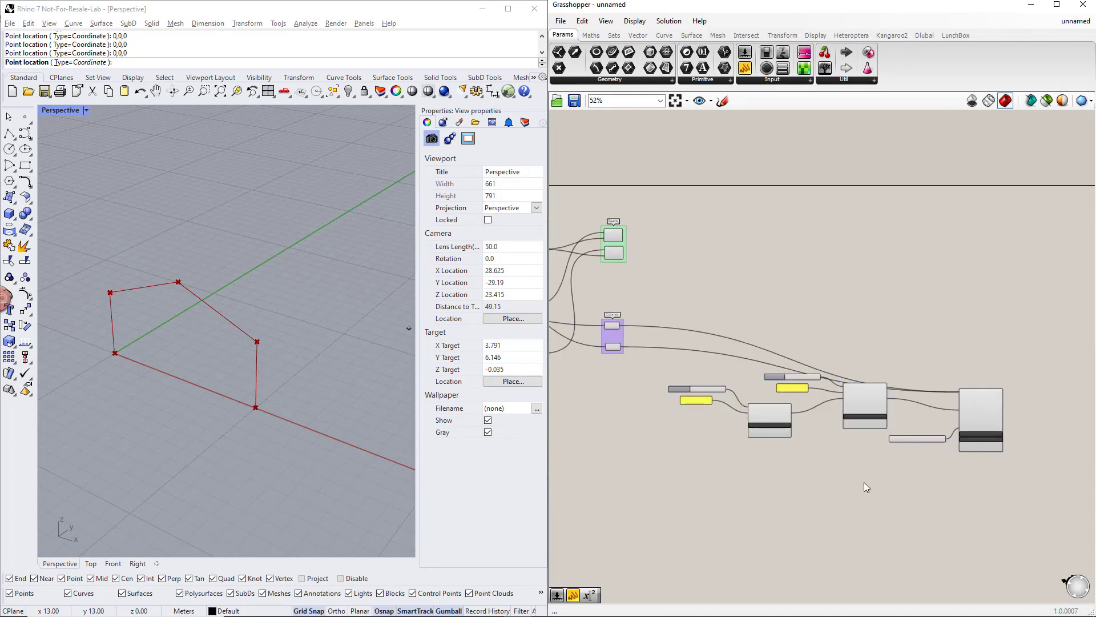
Move the material slider, panel and Material component left and down
{"action": "left_click_drag", "start_coordinate": [763, 470], "coordinate": [666, 382]}
{"action": "left_click_drag", "start_coordinate": [765, 416], "coordinate": [723, 429]}
{"action": "left_click", "coordinate": [800, 427]}
Duplicate the Section and Member components upward and reposition the section group
{"action": "left_click_drag", "start_coordinate": [1030, 464], "coordinate": [762, 346]}
{"action": "left_click_drag", "start_coordinate": [981, 418], "coordinate": [625, 253], "text": "alt"}
{"action": "scroll", "coordinate": [819, 307], "scroll_direction": "up", "scroll_amount": 3}
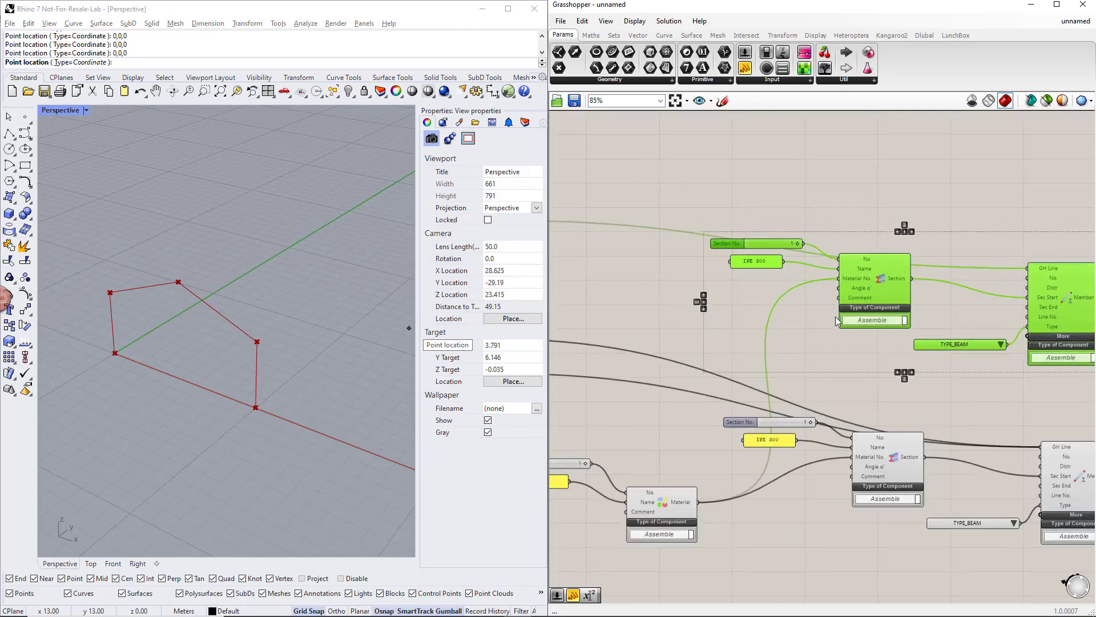
{"action": "left_click", "coordinate": [806, 389]}
{"action": "left_click_drag", "start_coordinate": [806, 389], "coordinate": [662, 296]}
{"action": "left_click_drag", "start_coordinate": [801, 344], "coordinate": [934, 365]}
Change the top section panel from IPE 300 to IPE 500
{"action": "left_click", "coordinate": [684, 284]}
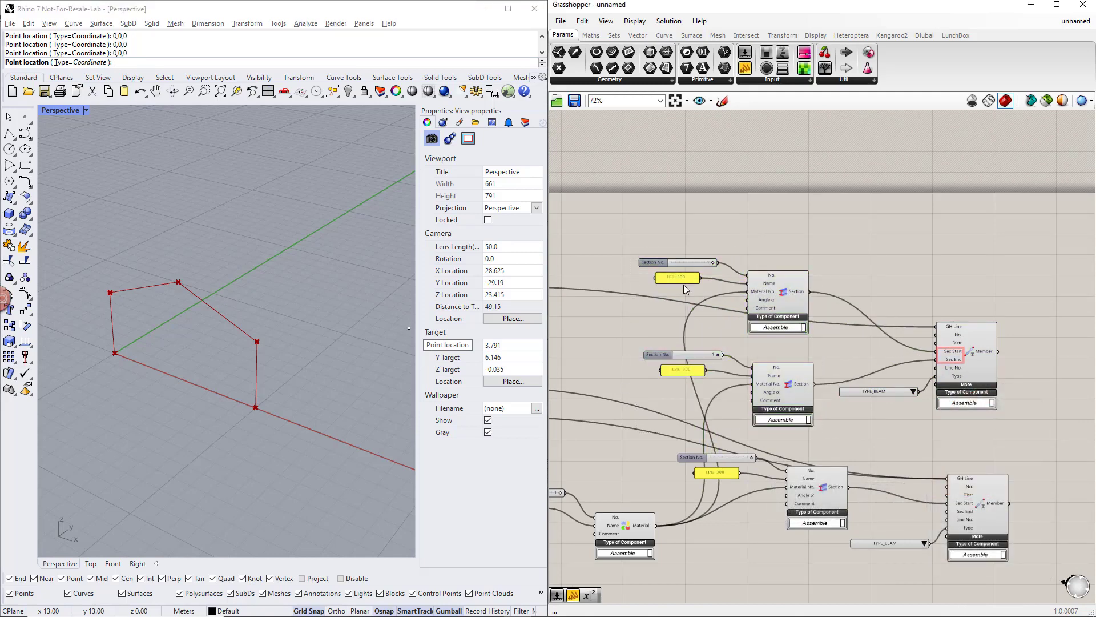
{"action": "double_click", "coordinate": [682, 277]}
{"action": "left_click", "coordinate": [622, 217]}
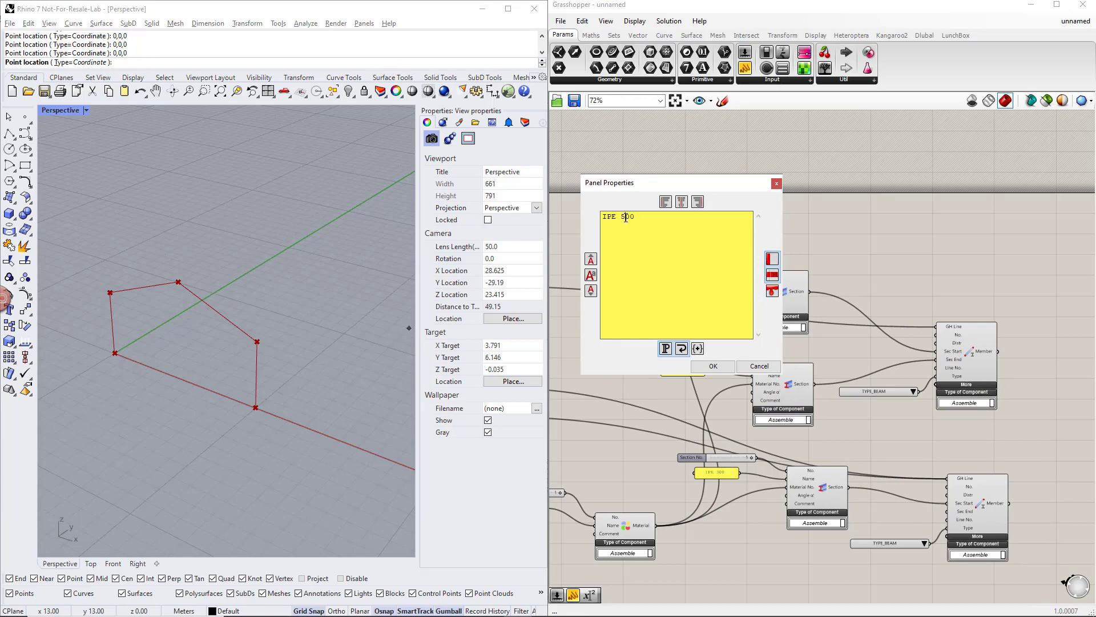
{"action": "left_click", "coordinate": [714, 366]}
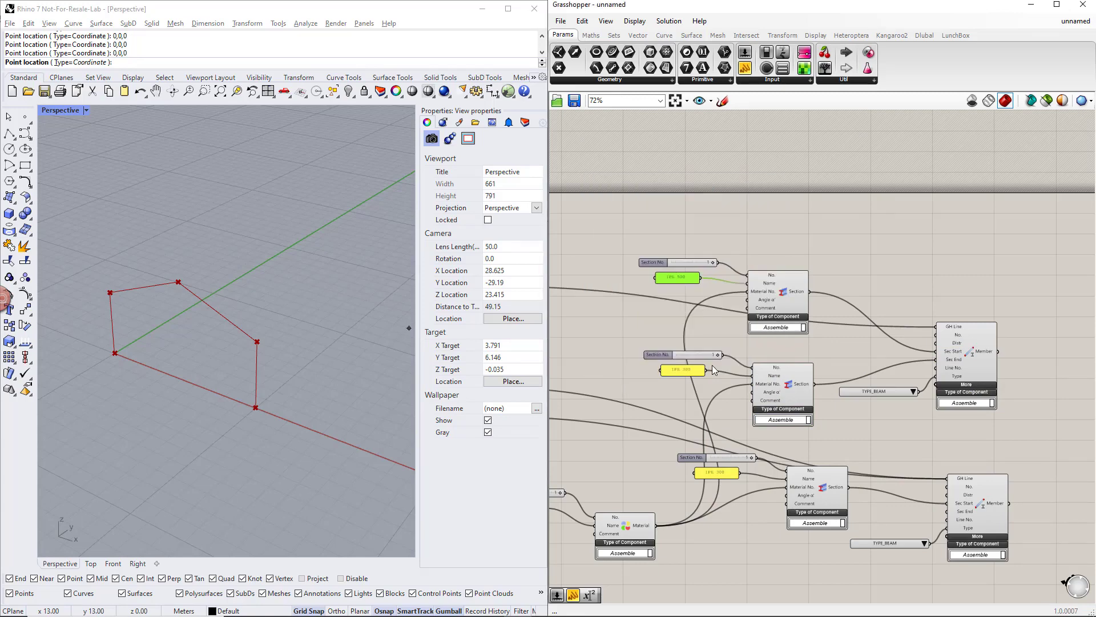
Replace the top Section No. slider with a new slider set to 2
{"action": "left_click", "coordinate": [664, 302]}
{"action": "scroll", "coordinate": [718, 293], "scroll_direction": "up", "scroll_amount": 1}
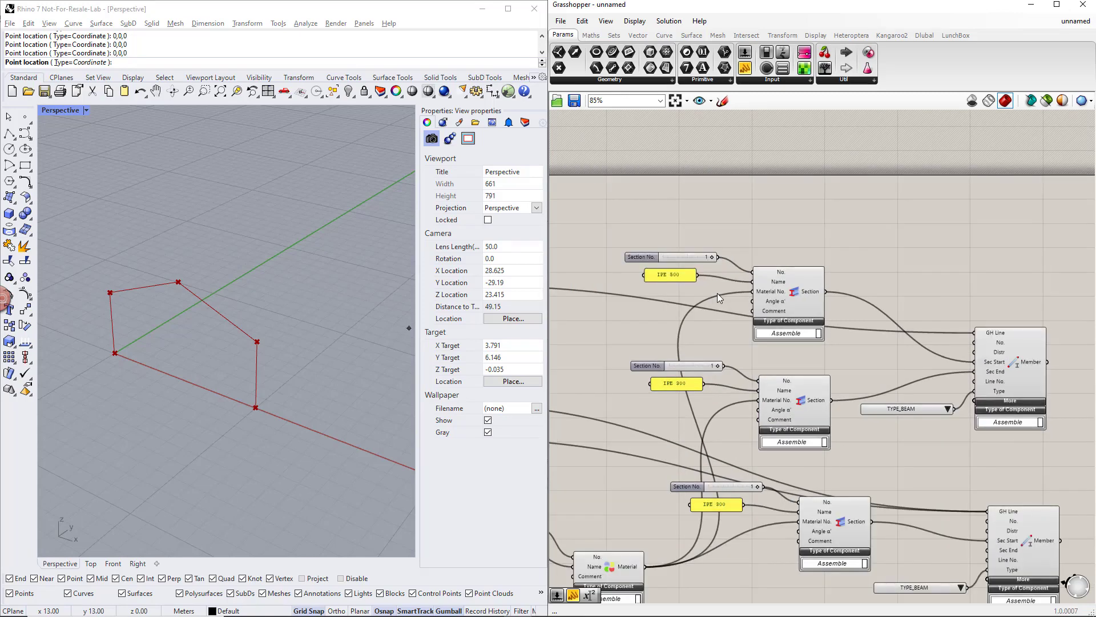
{"action": "double_click", "coordinate": [678, 250]}
{"action": "type", "text": "2"}
{"action": "key", "text": "Return"}
{"action": "left_click_drag", "start_coordinate": [717, 245], "coordinate": [747, 279]}
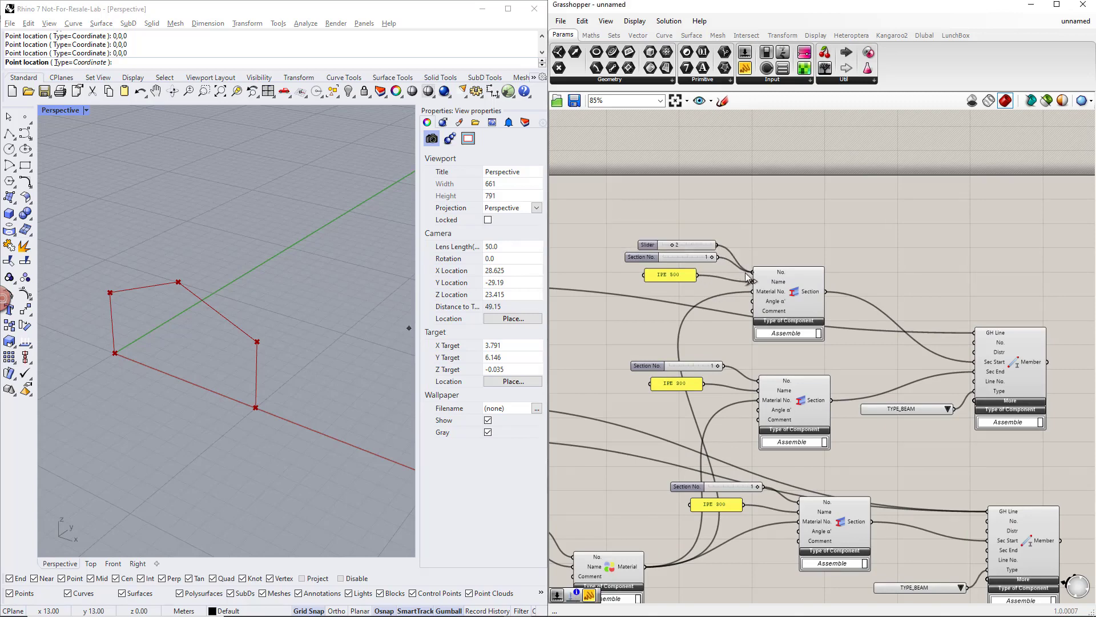
{"action": "left_click_drag", "start_coordinate": [654, 247], "coordinate": [683, 345]}
{"action": "left_click", "coordinate": [684, 368]}
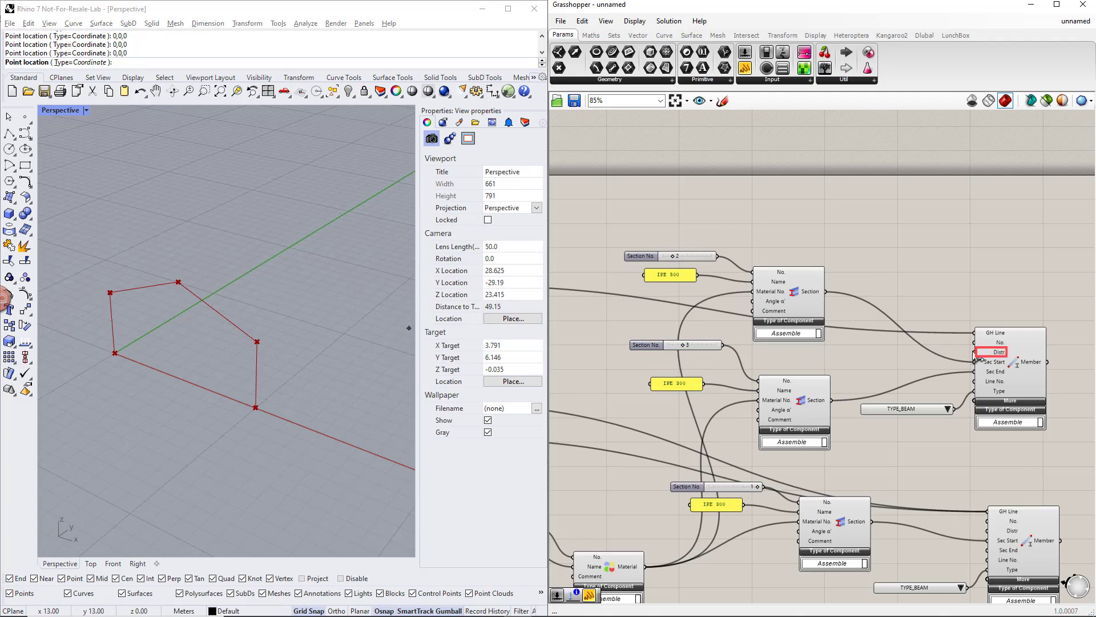
Feed the upper Member's Distr input a value list set to SECTION_DISTRIBUTION_TYPE_TAPERED_AT_START_OF_MEMBER
{"action": "double_click", "coordinate": [860, 242]}
{"action": "type", "text": "value"}
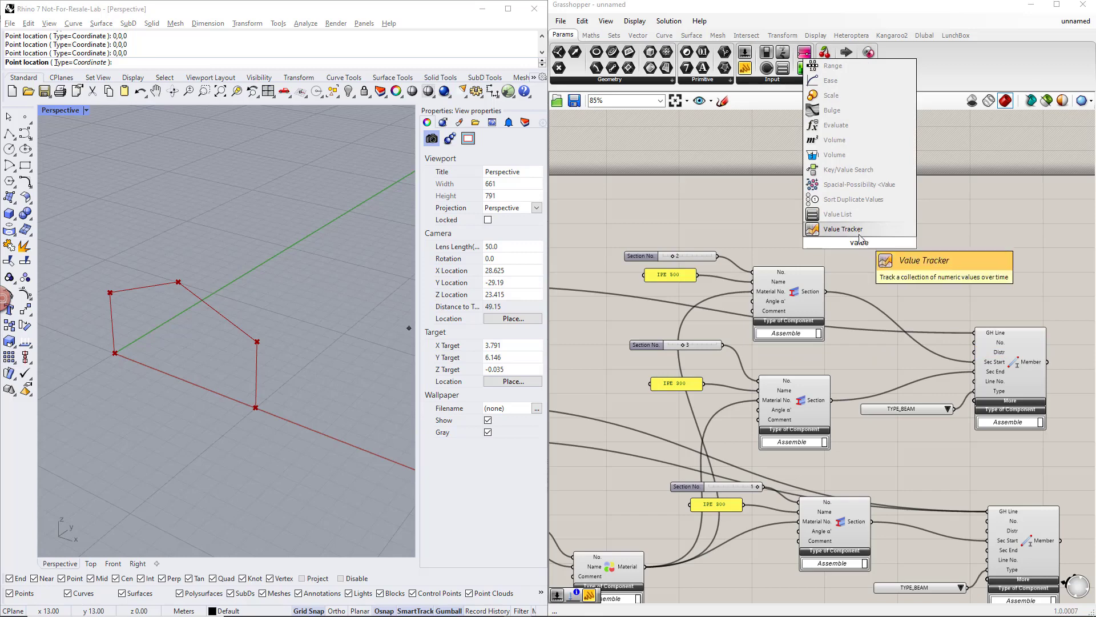
{"action": "key", "text": "Return"}
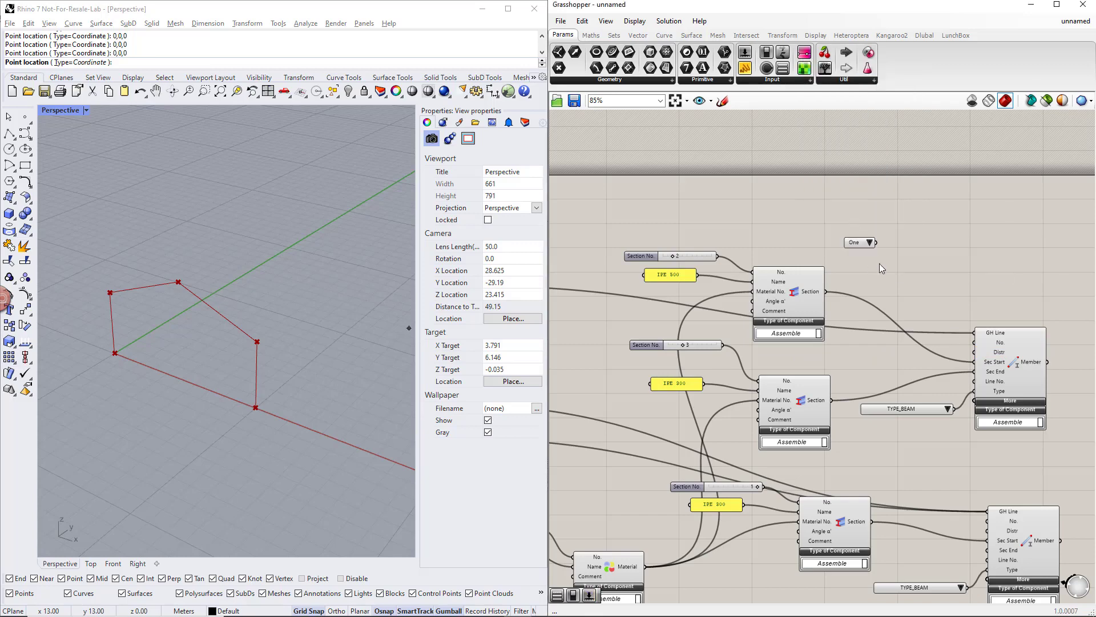
{"action": "left_click_drag", "start_coordinate": [937, 310], "coordinate": [973, 352]}
{"action": "left_click", "coordinate": [862, 247]}
{"action": "left_click", "coordinate": [916, 248]}
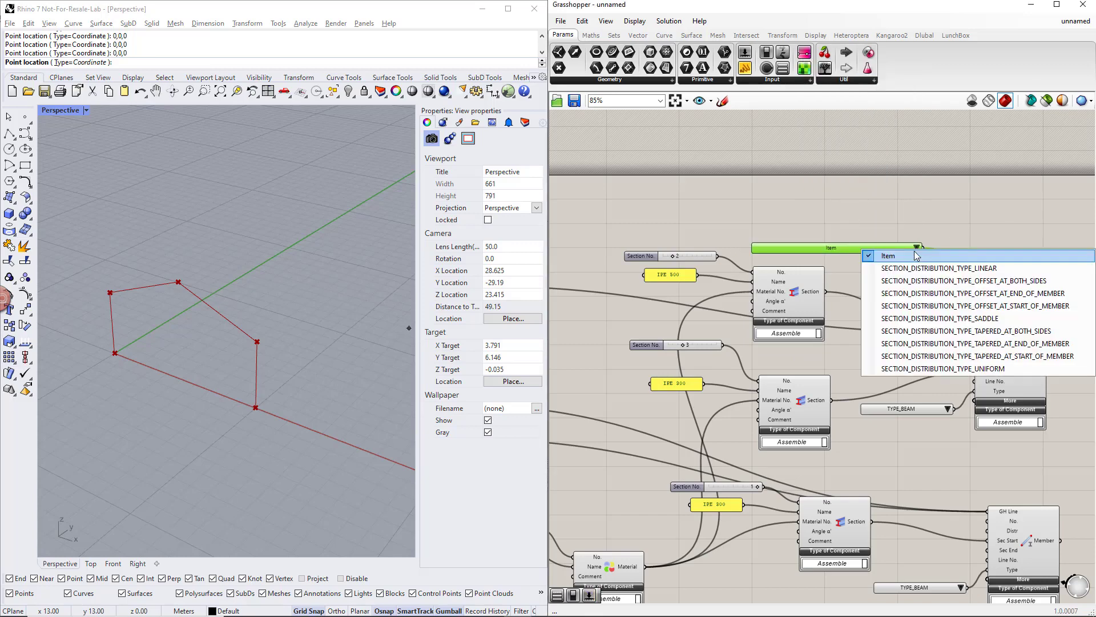
{"action": "left_click", "coordinate": [926, 356]}
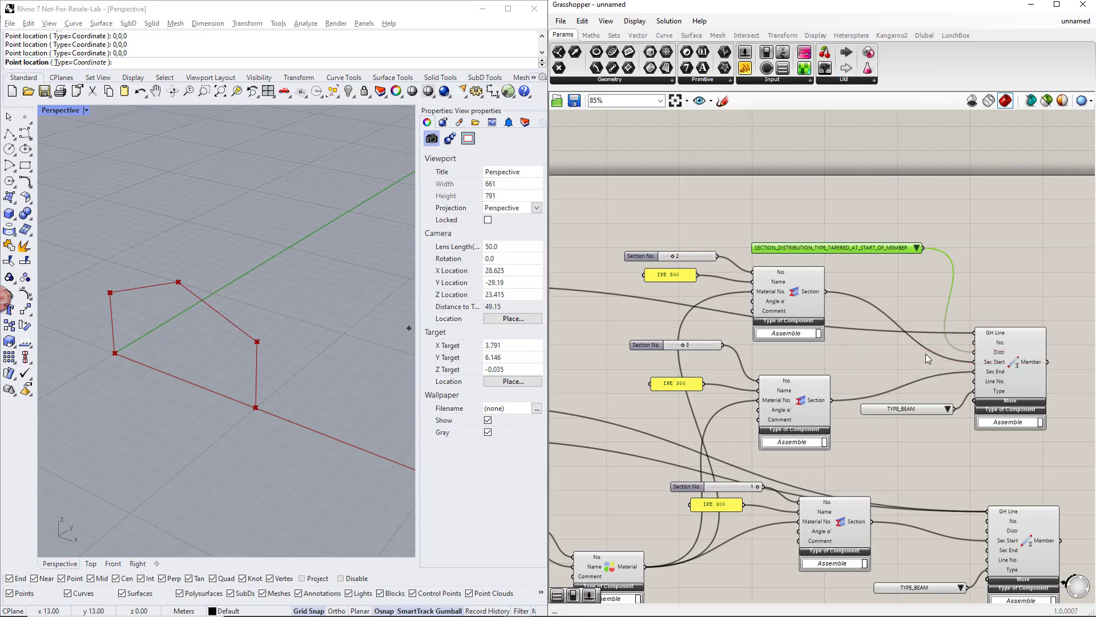
{"action": "left_click", "coordinate": [915, 300]}
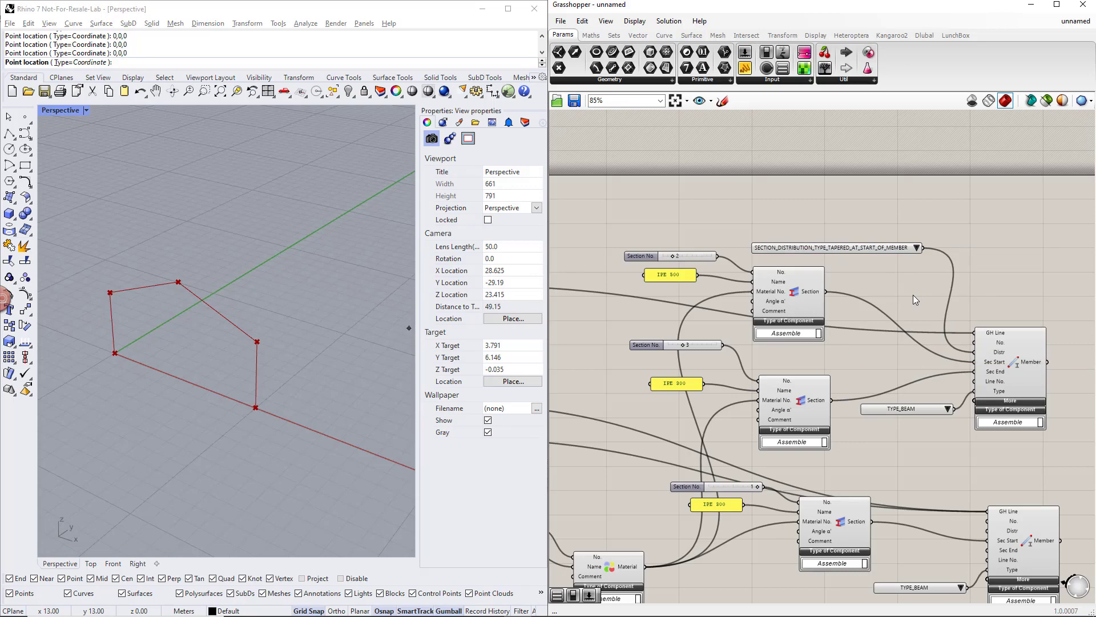
{"action": "scroll", "coordinate": [913, 294], "scroll_direction": "down", "scroll_amount": 4}
{"action": "scroll", "coordinate": [886, 332], "scroll_direction": "down", "scroll_amount": 2}
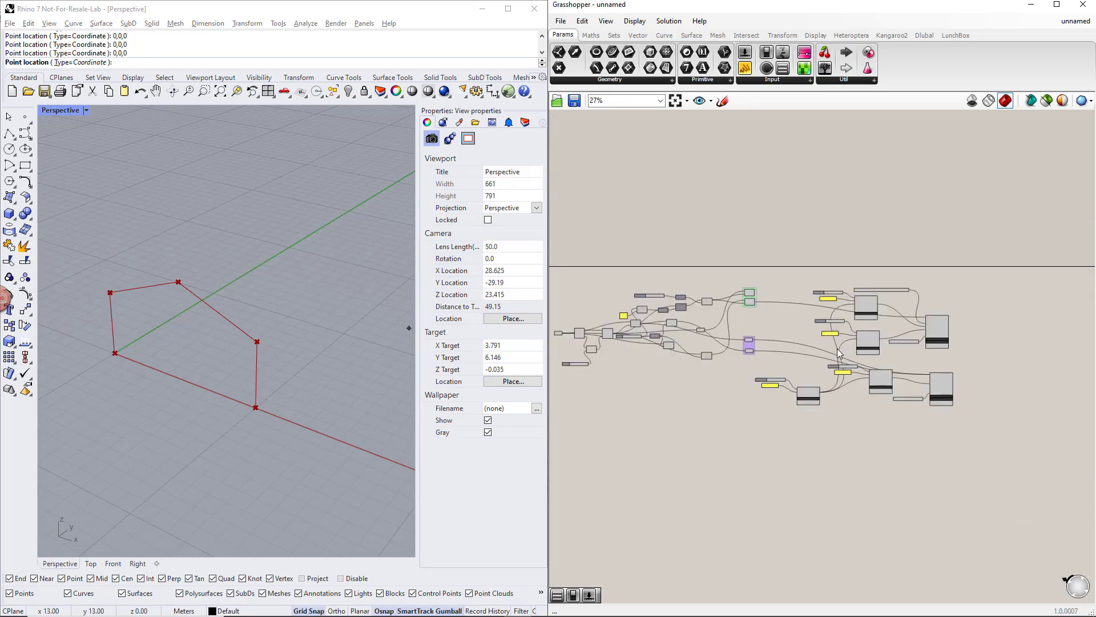
Move the whole definition down and left to make room
{"action": "left_click_drag", "start_coordinate": [576, 265], "coordinate": [1031, 454]}
{"action": "left_click_drag", "start_coordinate": [986, 330], "coordinate": [975, 416]}
{"action": "left_click", "coordinate": [973, 413]}
{"action": "scroll", "coordinate": [962, 412], "scroll_direction": "up", "scroll_amount": 4}
Duplicate the Member, TYPE_BEAM and distribution list, feeding Beams' first line into the copy
{"action": "left_click_drag", "start_coordinate": [1020, 461], "coordinate": [893, 310]}
{"action": "left_click_drag", "start_coordinate": [999, 416], "coordinate": [980, 231], "text": "alt"}
{"action": "left_click_drag", "start_coordinate": [585, 332], "coordinate": [947, 211]}
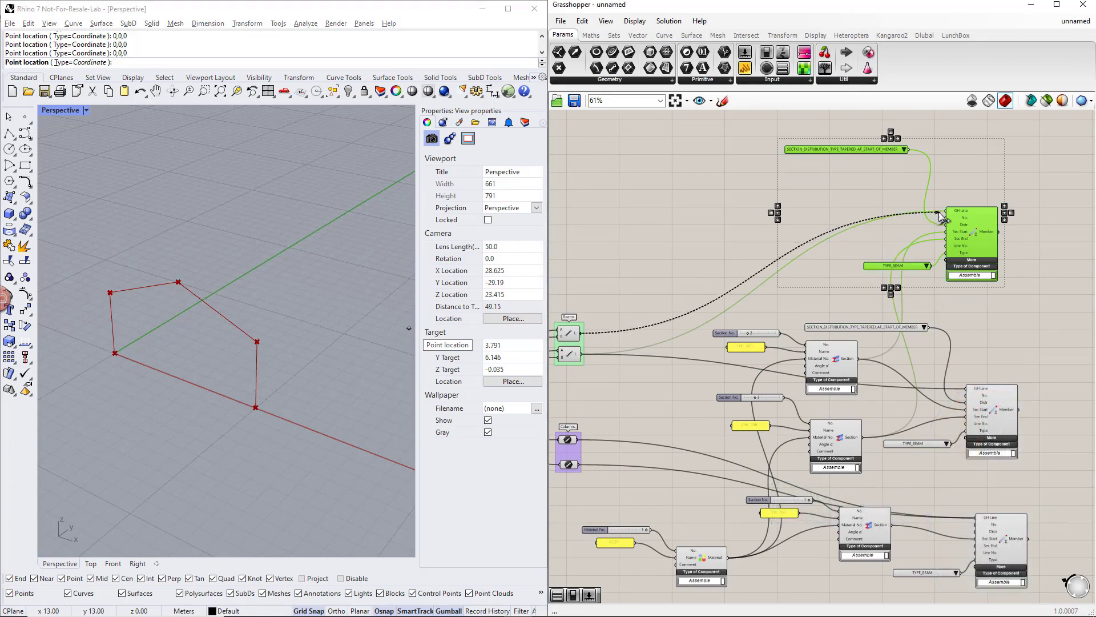
{"action": "left_click_drag", "start_coordinate": [875, 147], "coordinate": [887, 196]}
{"action": "left_click", "coordinate": [883, 169]}
{"action": "left_click", "coordinate": [865, 219]}
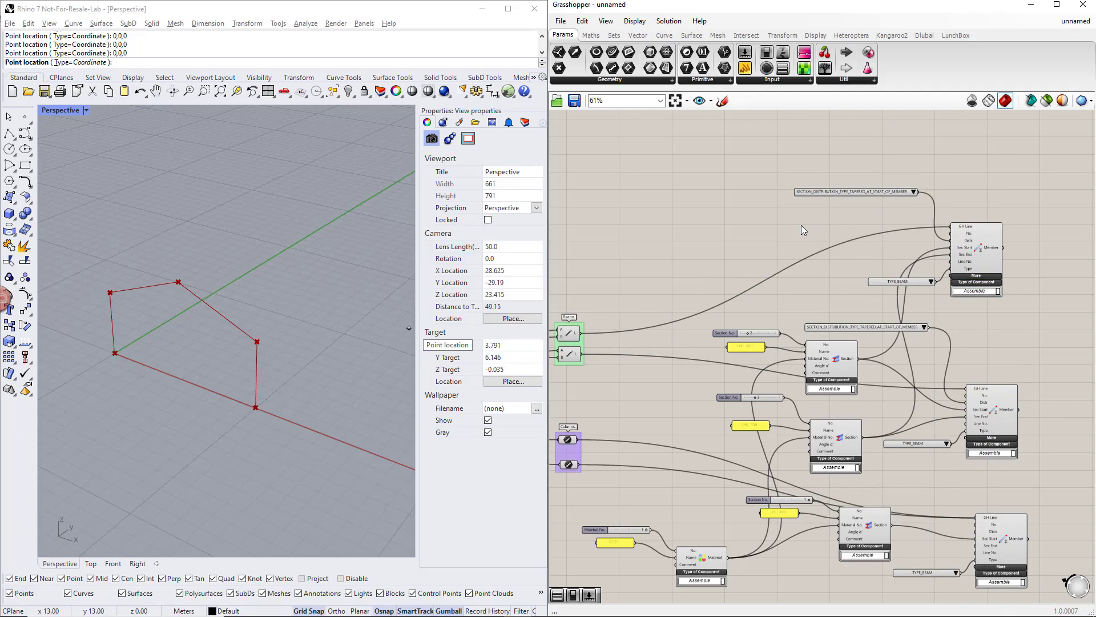
{"action": "left_click", "coordinate": [581, 333]}
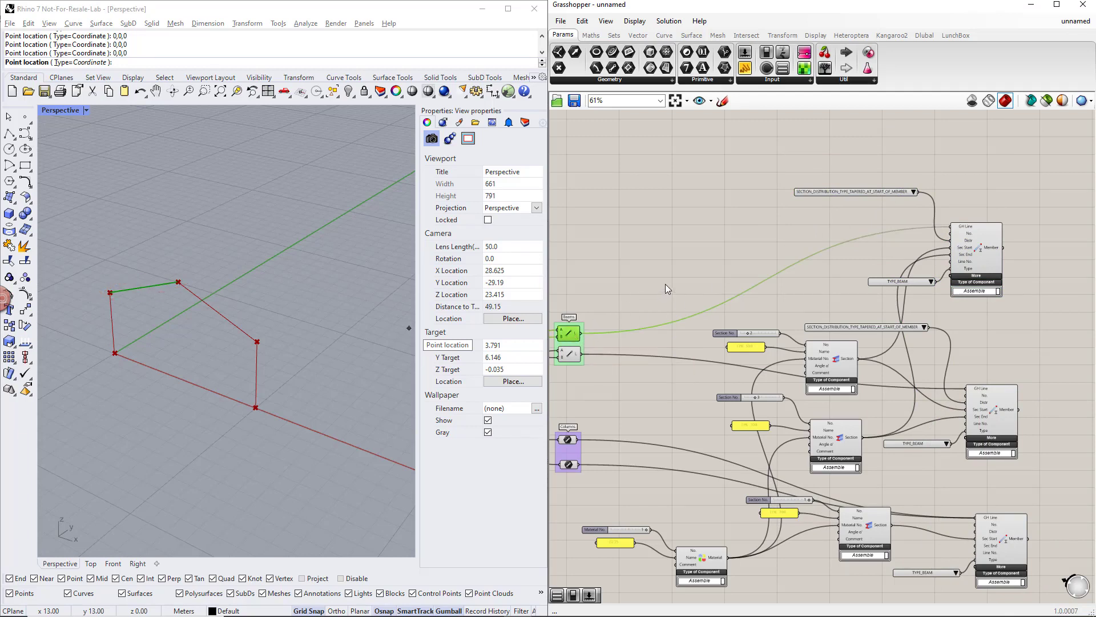
Place a Dlubal Member Hinge component on the canvas
{"action": "left_click", "coordinate": [924, 35]}
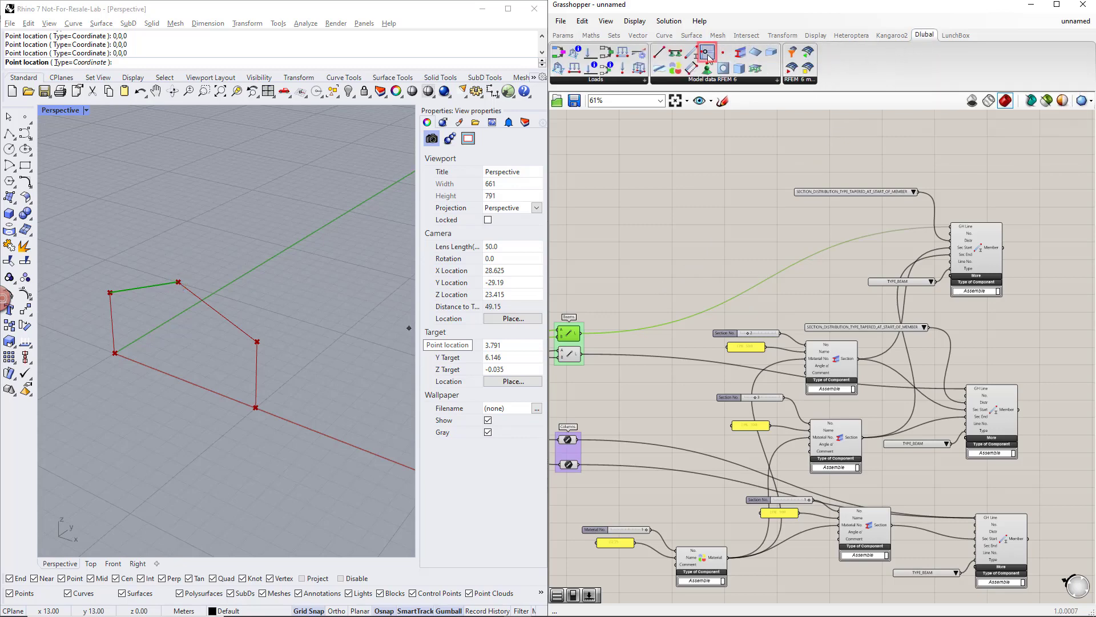
{"action": "left_click_drag", "start_coordinate": [790, 241], "coordinate": [794, 246]}
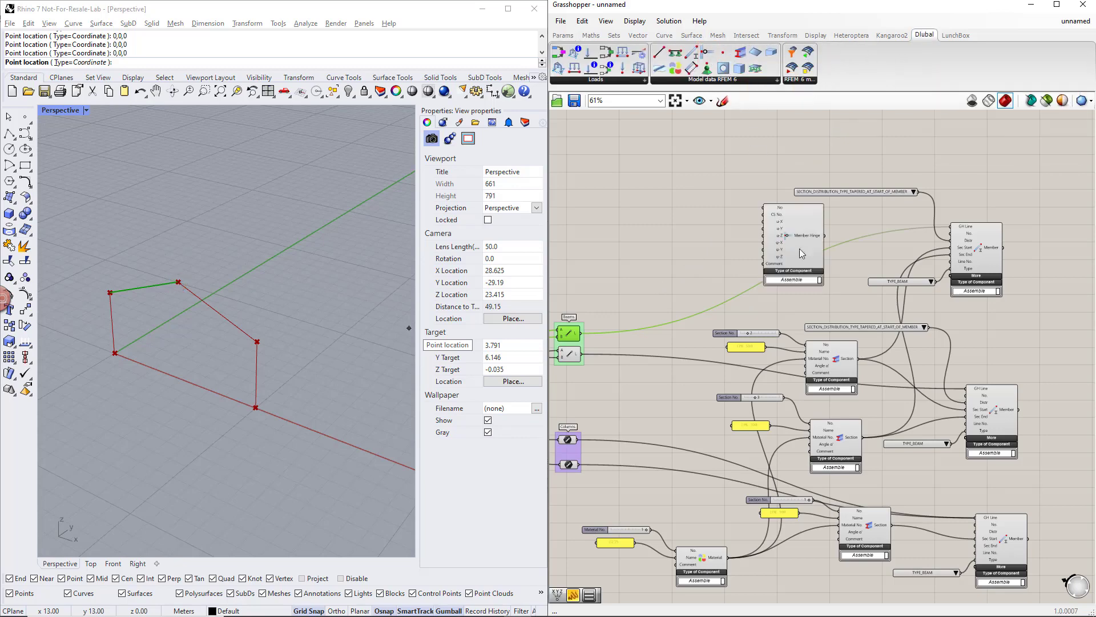
{"action": "scroll", "coordinate": [802, 237], "scroll_direction": "up", "scroll_amount": 3}
{"action": "left_click", "coordinate": [800, 236]}
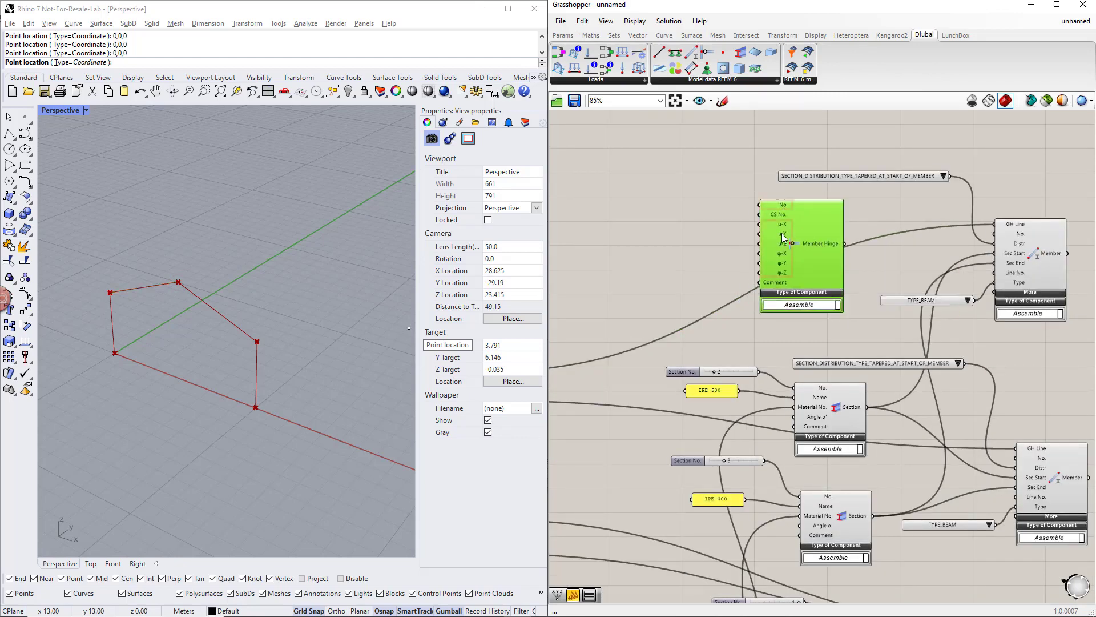
Create panels '1' and 'inf' and wire them into the Member Hinge's number and restraint inputs
{"action": "left_click", "coordinate": [705, 223]}
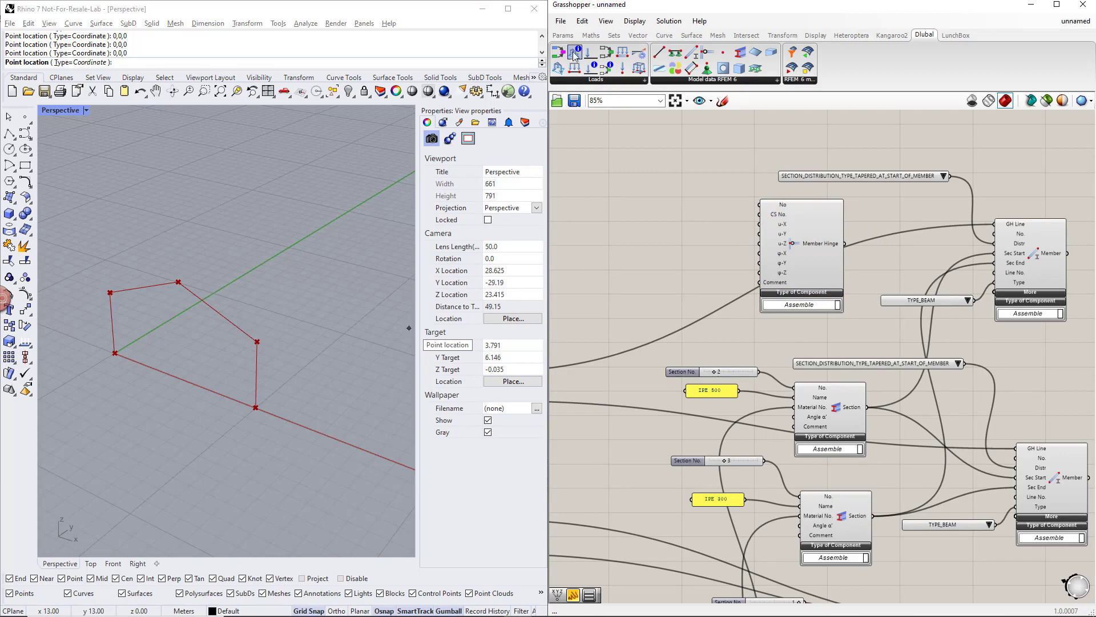
{"action": "left_click", "coordinate": [563, 35]}
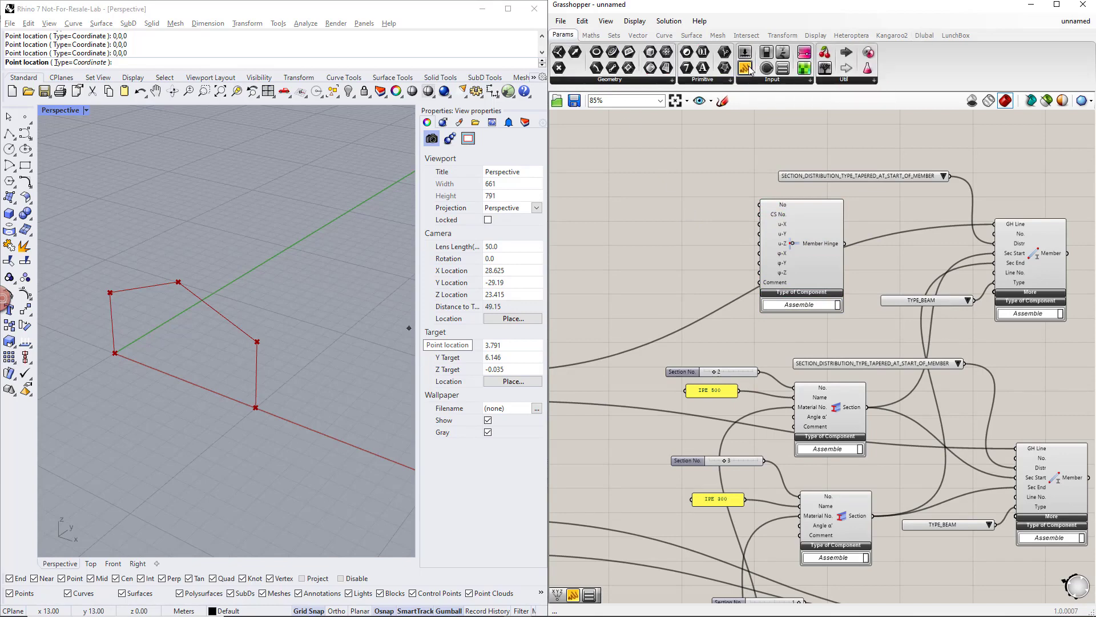
{"action": "left_click_drag", "start_coordinate": [685, 234], "coordinate": [703, 211]}
{"action": "double_click", "coordinate": [690, 208]}
{"action": "type", "text": "1"}
{"action": "left_click", "coordinate": [722, 298]}
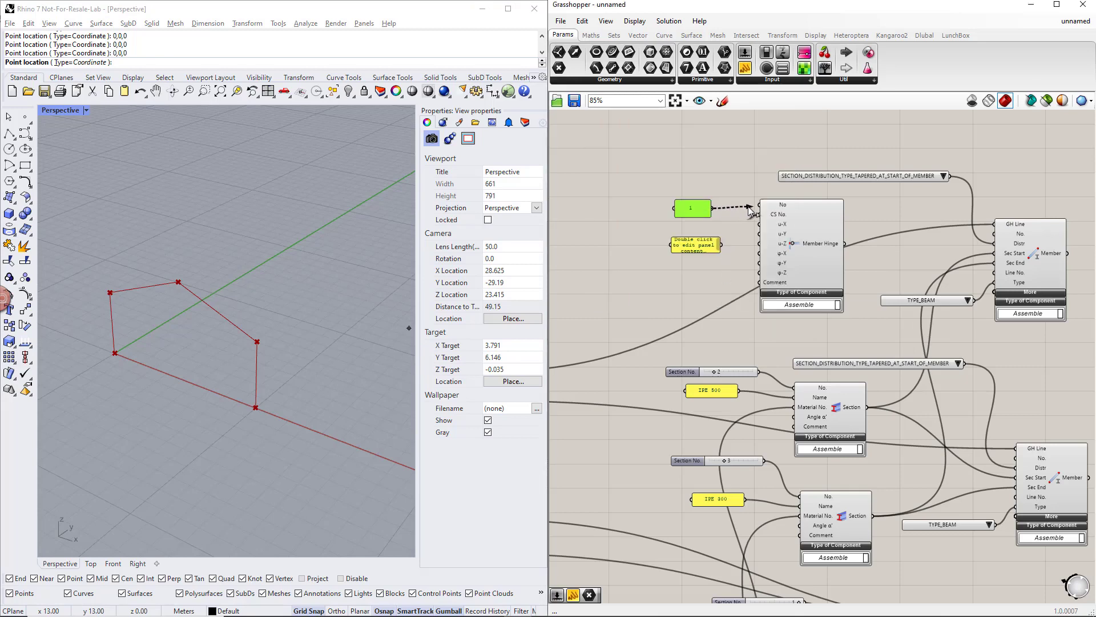
{"action": "double_click", "coordinate": [701, 247]}
{"action": "type", "text": "inf"}
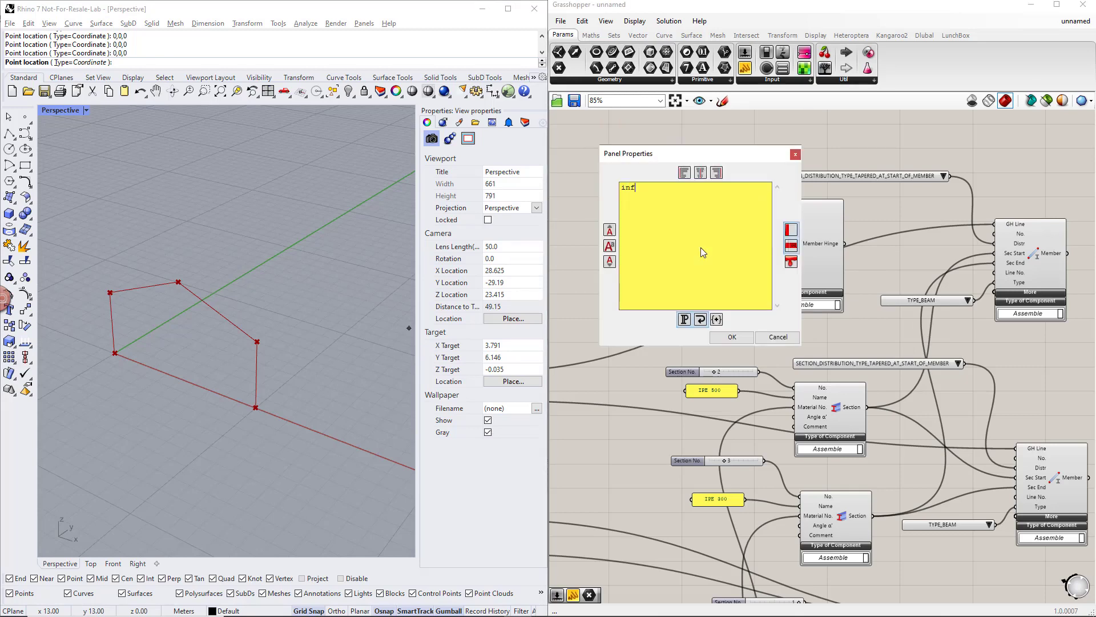
{"action": "left_click", "coordinate": [733, 338]}
{"action": "left_click_drag", "start_coordinate": [722, 244], "coordinate": [760, 254]}
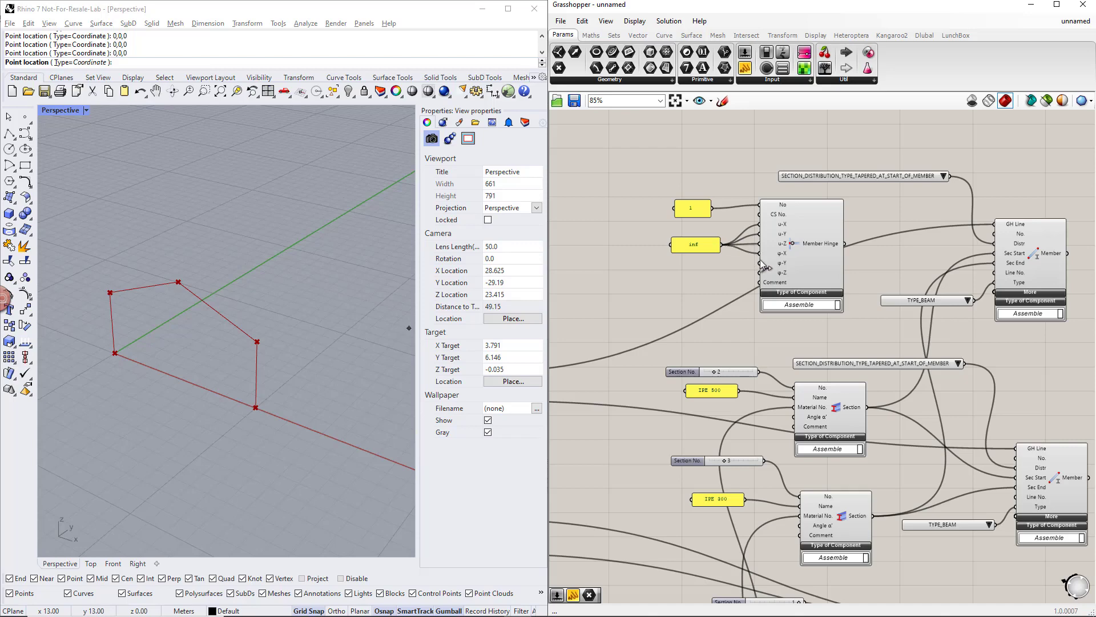
Connect the Member Hinge to the top Member's Hinge End input
{"action": "left_click", "coordinate": [1024, 296]}
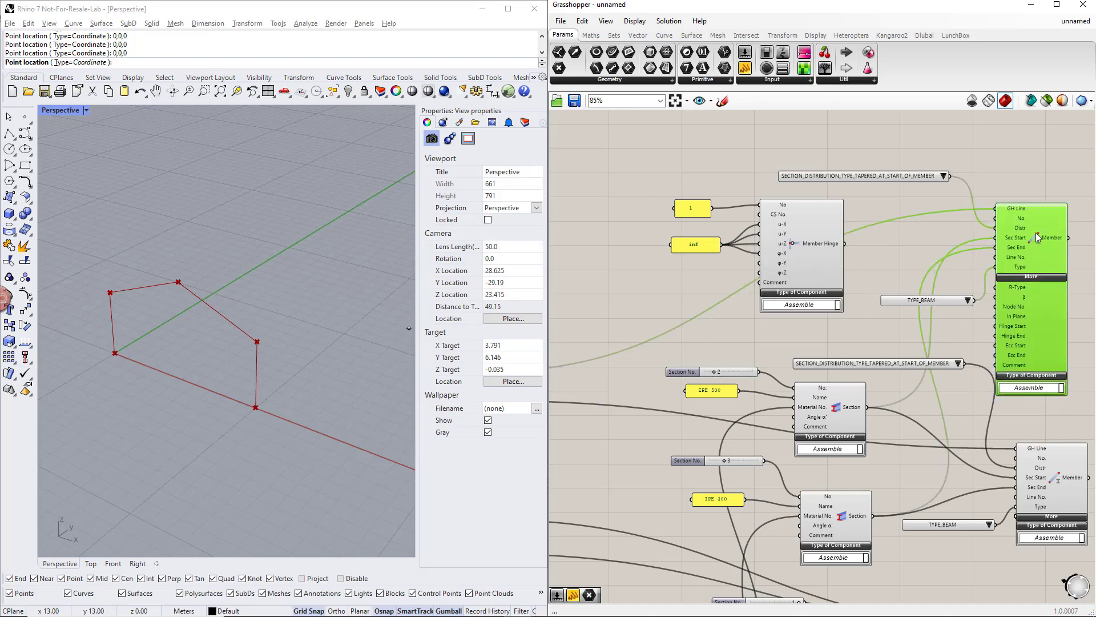
{"action": "left_click_drag", "start_coordinate": [845, 243], "coordinate": [991, 316]}
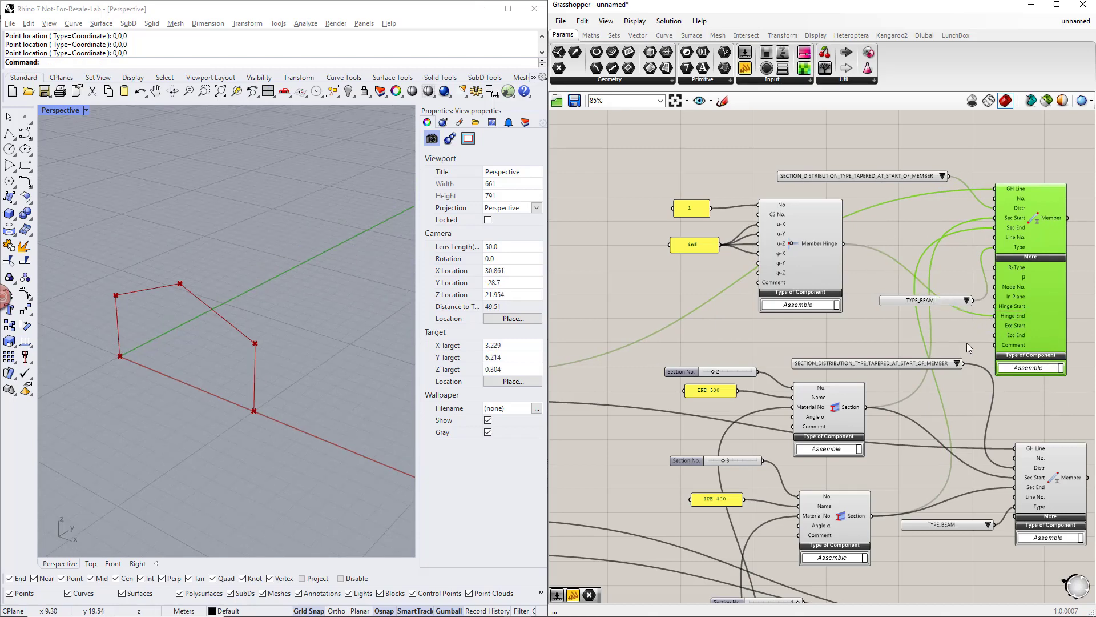
{"action": "right_click_drag", "start_coordinate": [680, 476], "coordinate": [1014, 428]}
{"action": "right_click_drag", "start_coordinate": [749, 499], "coordinate": [834, 465]}
Add a Nodal Support component whose GH Node is fed by the Move component's point
{"action": "double_click", "coordinate": [832, 471]}
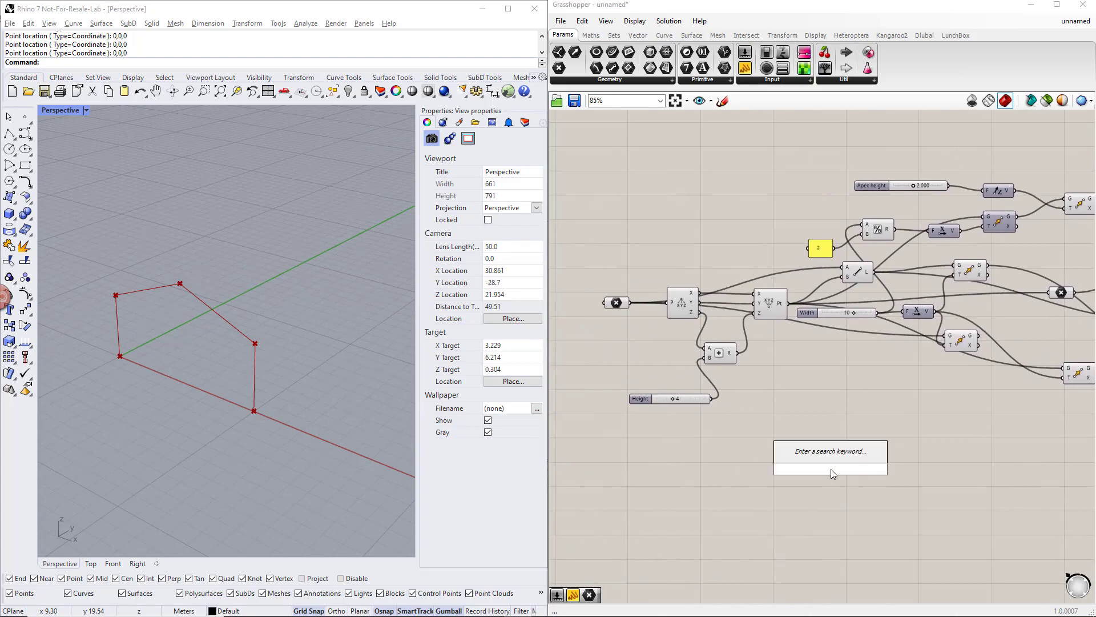
{"action": "type", "text": "NODAL"}
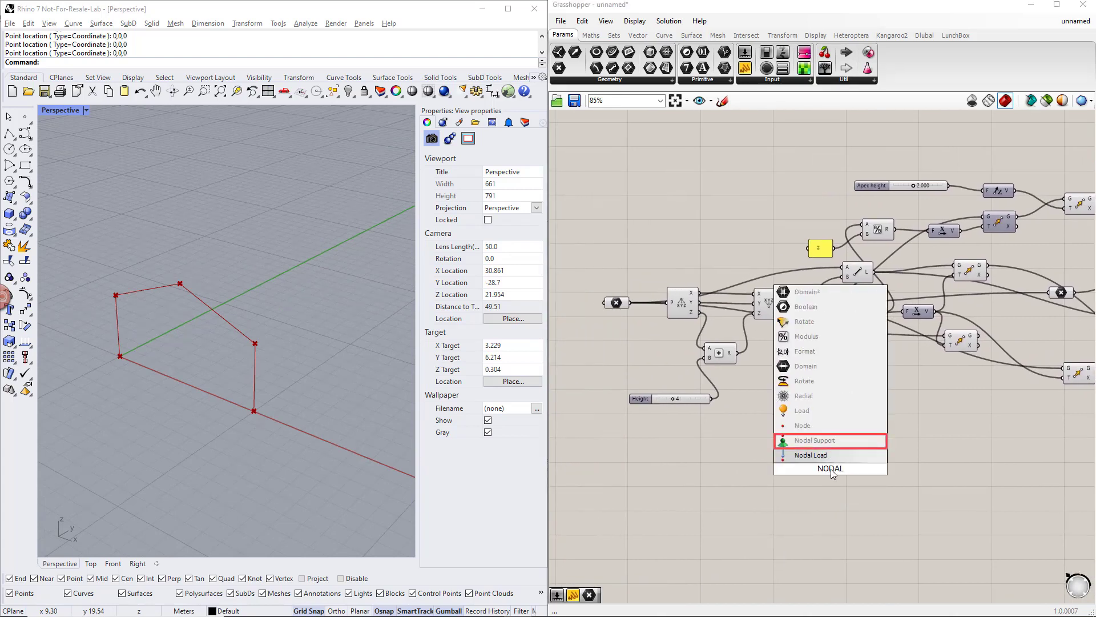
{"action": "left_click", "coordinate": [824, 441]}
{"action": "left_click", "coordinate": [620, 304]}
{"action": "left_click_drag", "start_coordinate": [628, 306], "coordinate": [787, 415]}
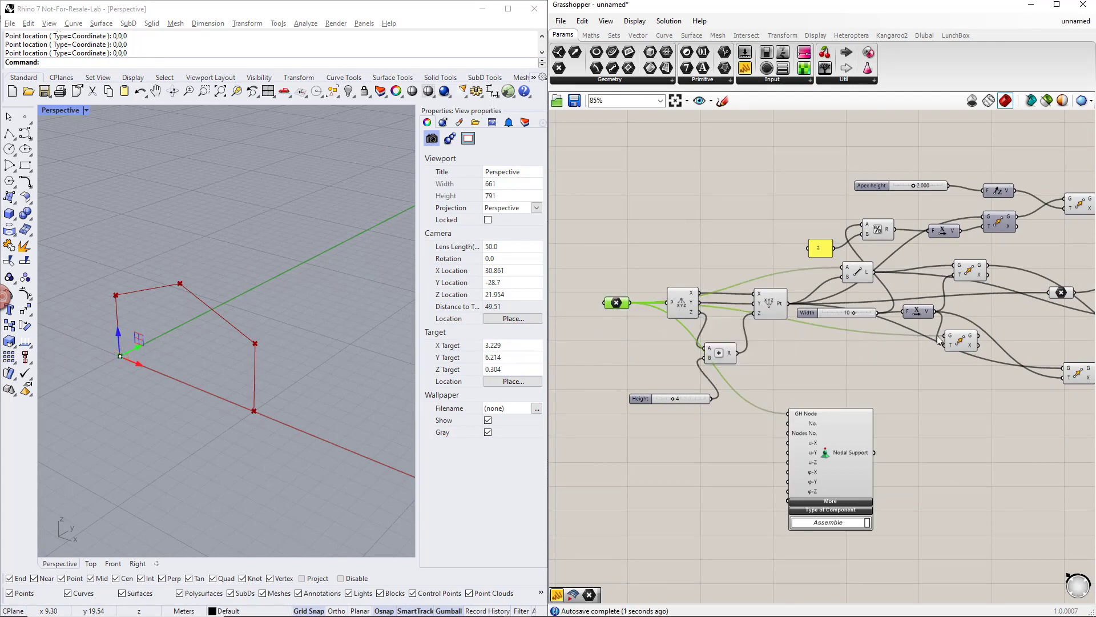
{"action": "left_click", "coordinate": [958, 338]}
{"action": "left_click_drag", "start_coordinate": [978, 337], "coordinate": [791, 415], "text": "shift"}
{"action": "left_click_drag", "start_coordinate": [832, 450], "coordinate": [928, 451]}
{"action": "left_click", "coordinate": [833, 467]}
Wire an 'inf' panel into the Nodal Support's u-X restraint and select both
{"action": "double_click", "coordinate": [820, 465]}
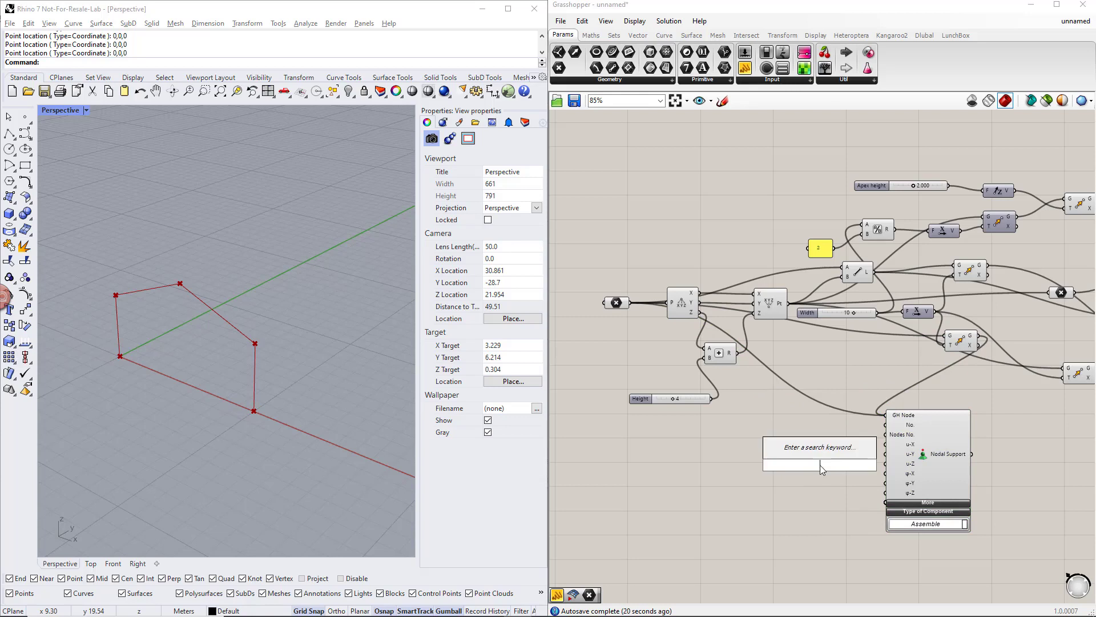
{"action": "type", "text": "//in"}
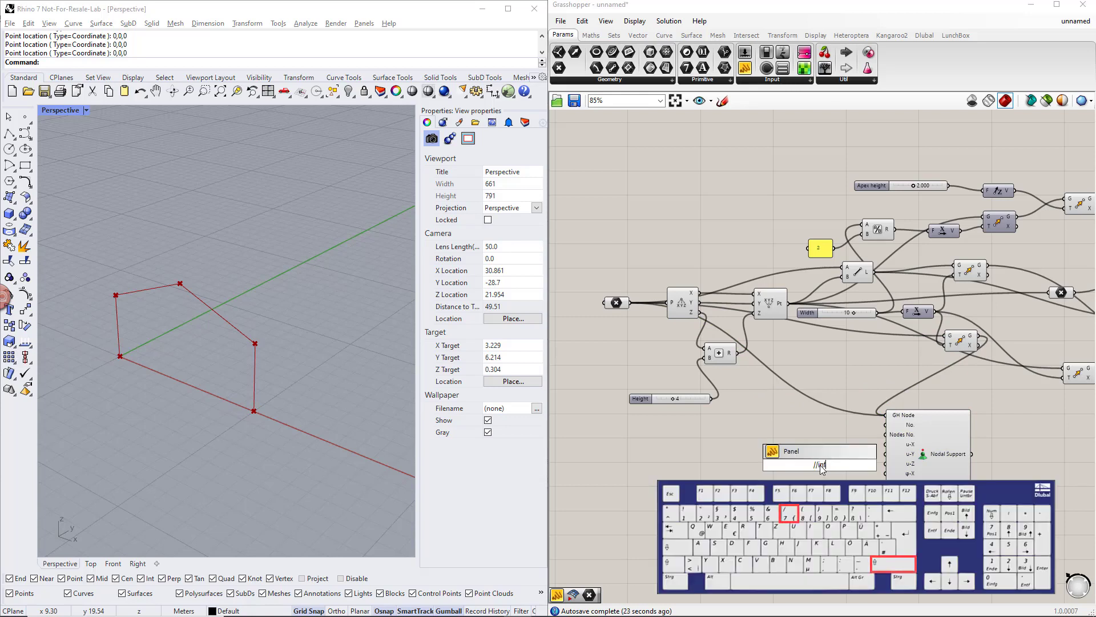
{"action": "key", "text": "Return"}
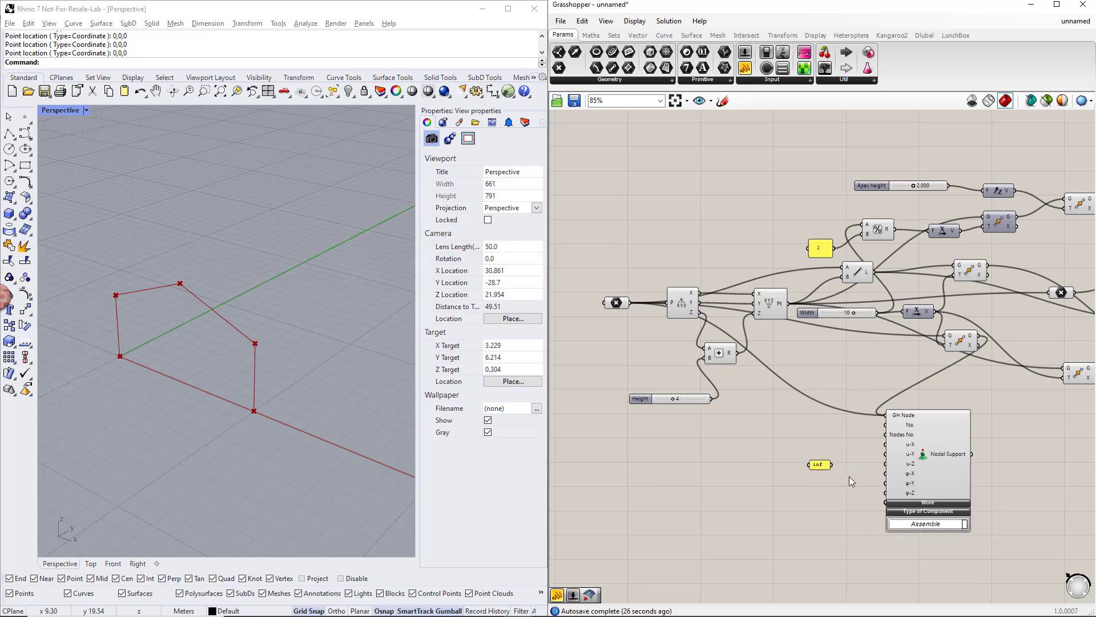
{"action": "left_click_drag", "start_coordinate": [834, 465], "coordinate": [885, 498]}
{"action": "left_click_drag", "start_coordinate": [982, 569], "coordinate": [804, 402]}
Group the Nodal Support with its inf panel and move the group lower right
{"action": "key", "text": "ctrl+g"}
{"action": "scroll", "coordinate": [804, 402], "scroll_direction": "down", "scroll_amount": 4}
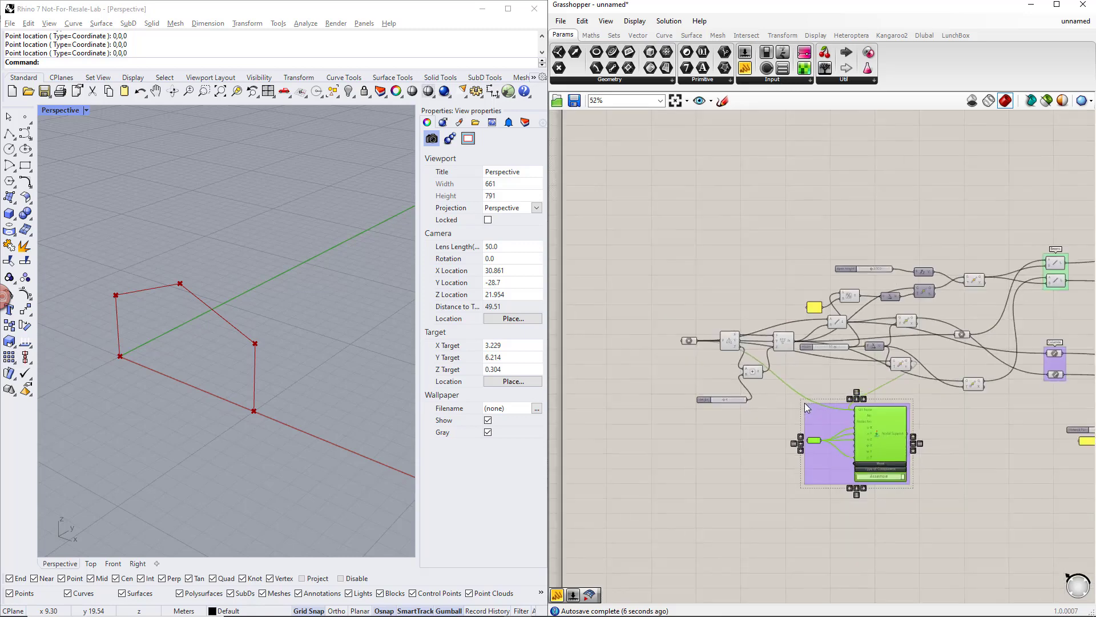
{"action": "right_click_drag", "start_coordinate": [804, 402], "coordinate": [633, 380]}
{"action": "right_click_drag", "start_coordinate": [868, 484], "coordinate": [767, 467]}
{"action": "scroll", "coordinate": [767, 468], "scroll_direction": "down", "scroll_amount": 2}
{"action": "left_click_drag", "start_coordinate": [637, 435], "coordinate": [957, 490]}
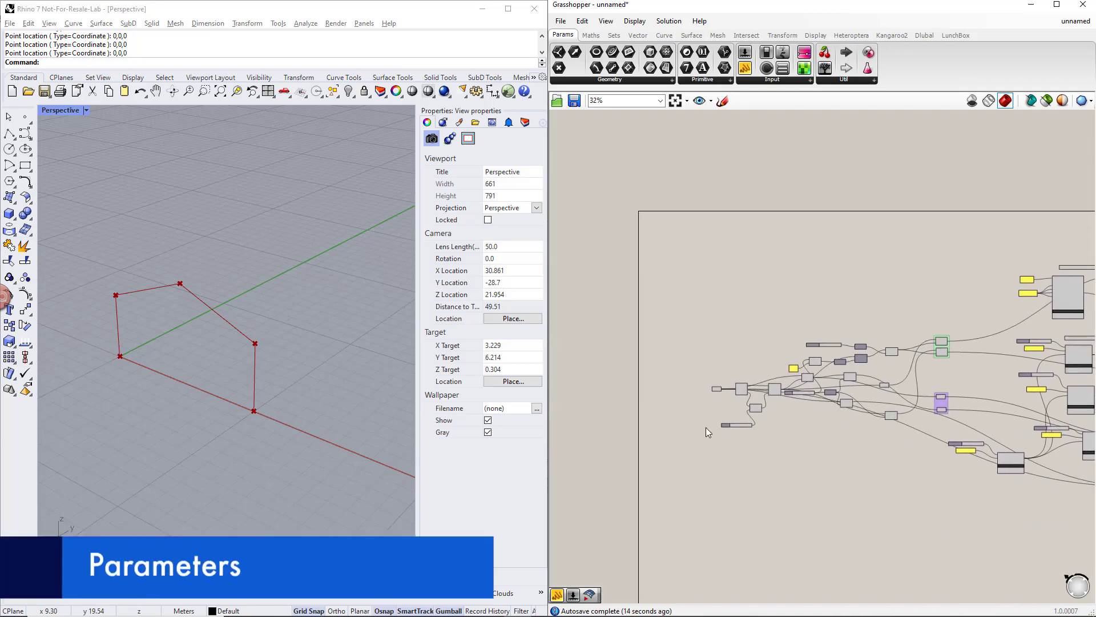
{"action": "scroll", "coordinate": [697, 411], "scroll_direction": "up", "scroll_amount": 5}
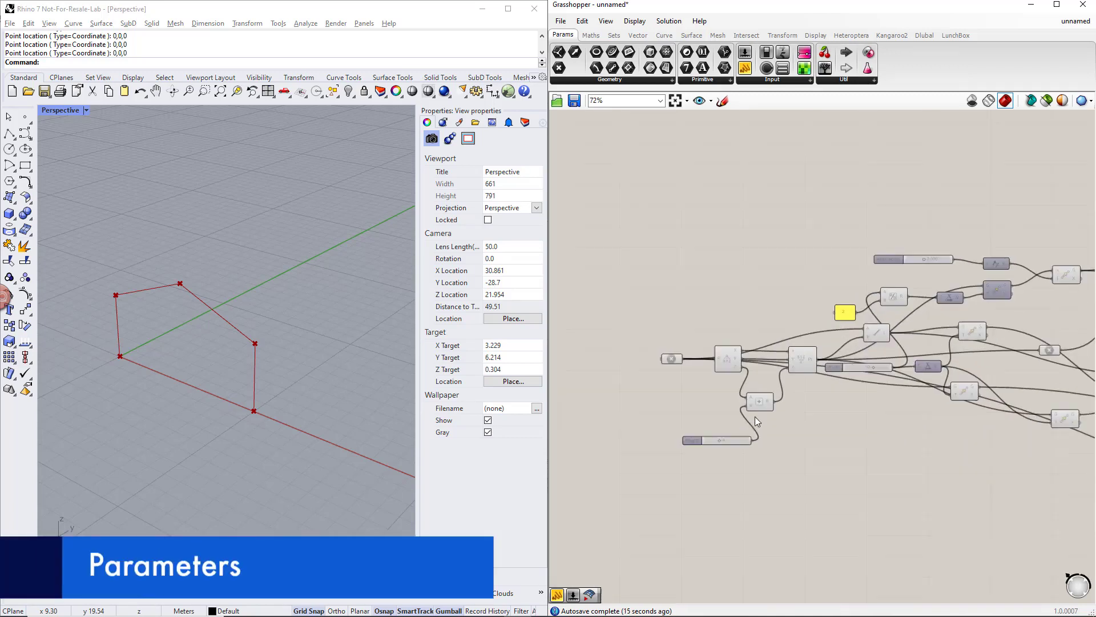
Stack the Height, Width and Apex height sliders and group them
{"action": "left_click_drag", "start_coordinate": [771, 450], "coordinate": [632, 358]}
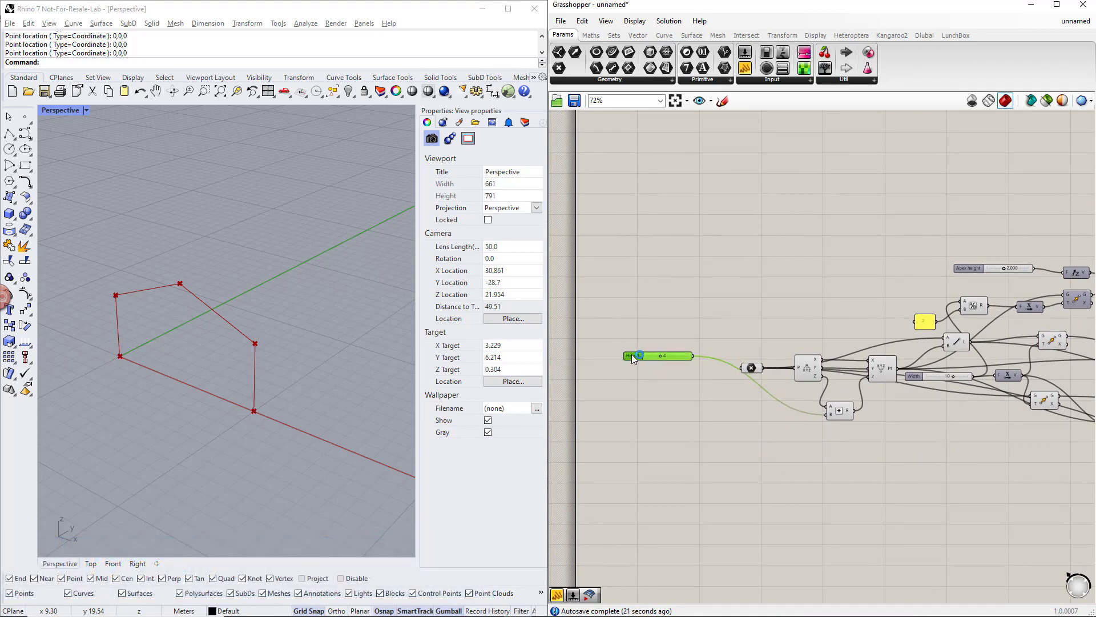
{"action": "left_click_drag", "start_coordinate": [920, 381], "coordinate": [638, 371]}
{"action": "left_click_drag", "start_coordinate": [944, 263], "coordinate": [619, 382]}
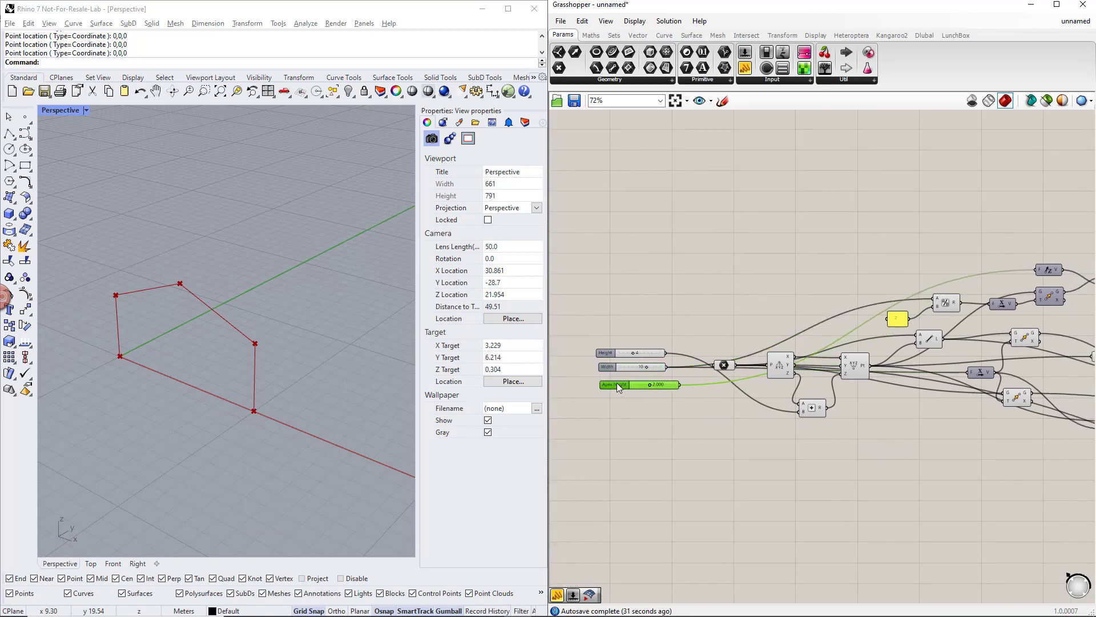
{"action": "scroll", "coordinate": [616, 382], "scroll_direction": "up", "scroll_amount": 3}
{"action": "key", "text": "ctrl+g"}
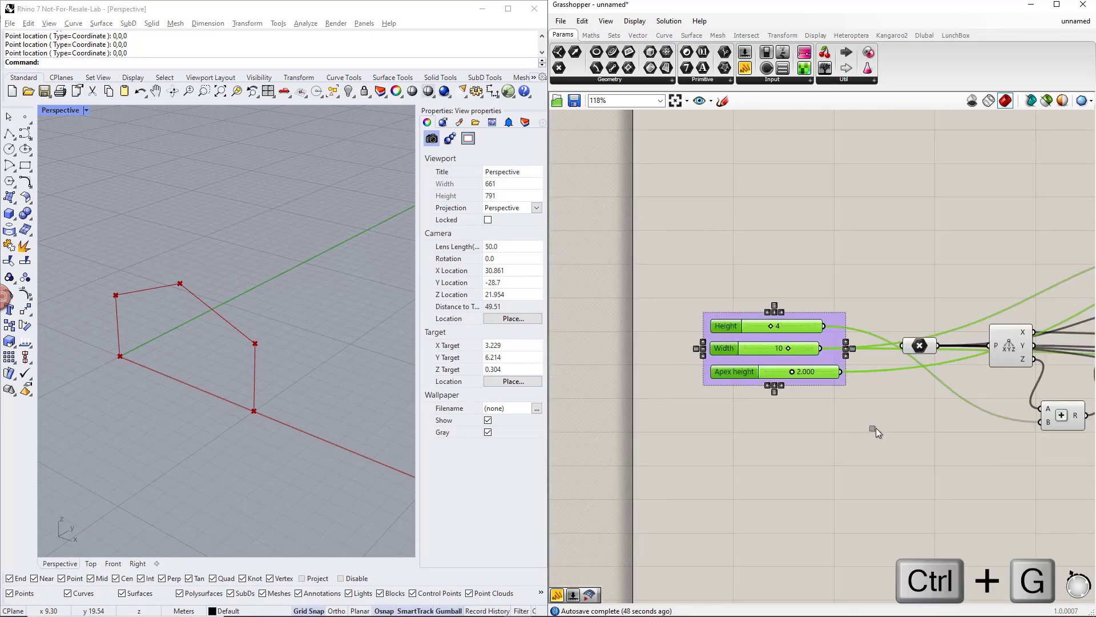
Name the slider group 'Parameters' and try new Height and Width values
{"action": "right_click", "coordinate": [838, 322]}
{"action": "type", "text": "Parameters"}
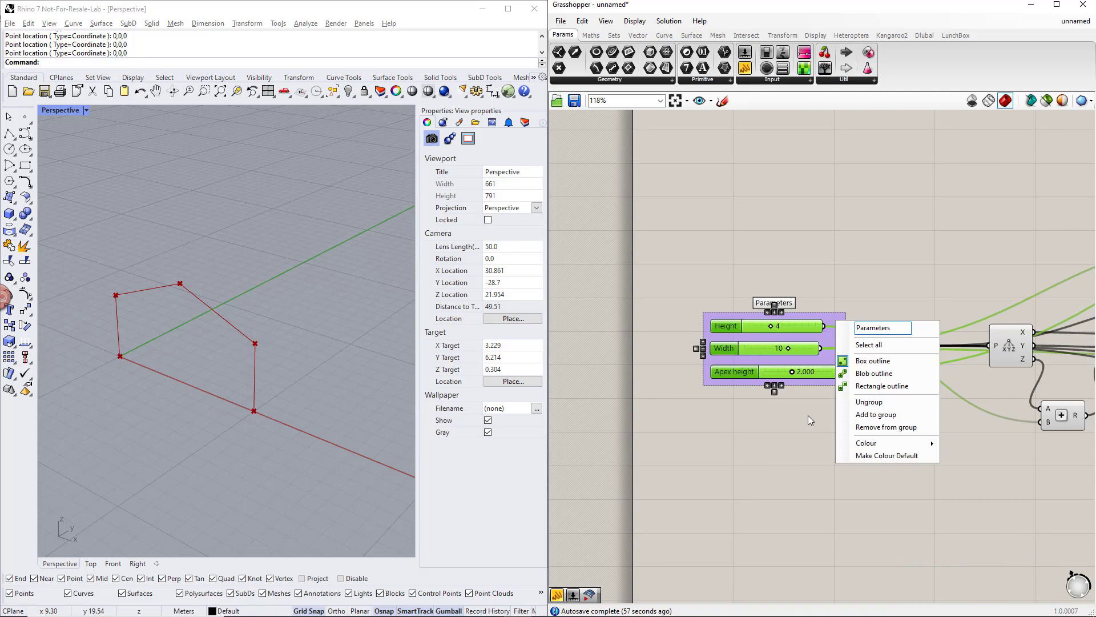
{"action": "key", "text": "Return"}
{"action": "left_click_drag", "start_coordinate": [771, 326], "coordinate": [818, 328]}
{"action": "left_click_drag", "start_coordinate": [788, 347], "coordinate": [797, 374]}
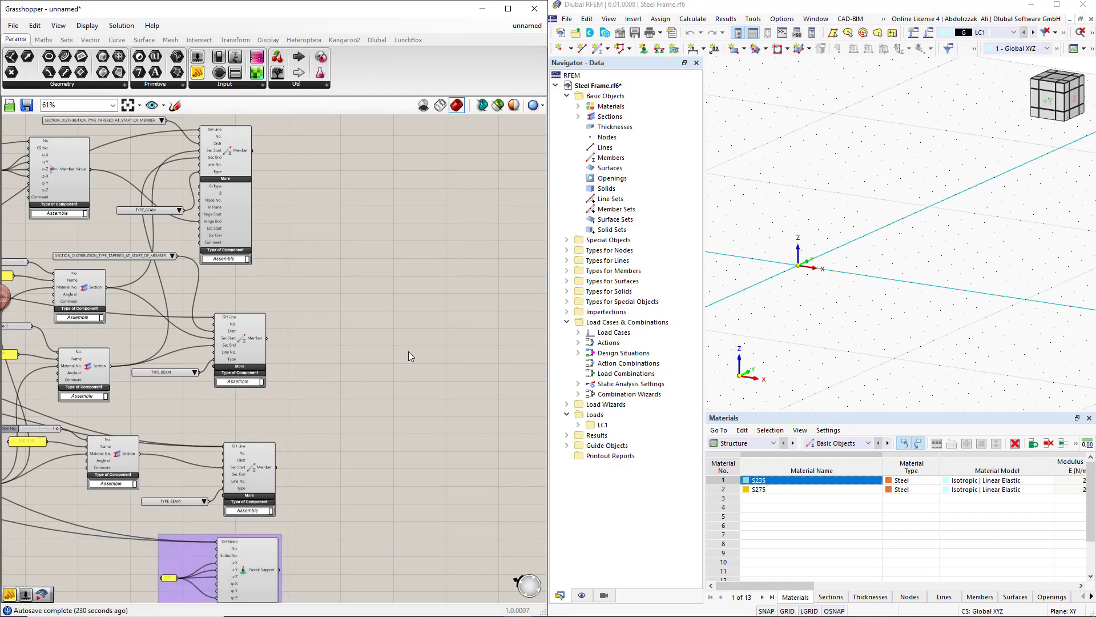
Place the RFEM 6 Export Component with its additional inputs expanded
{"action": "double_click", "coordinate": [408, 351]}
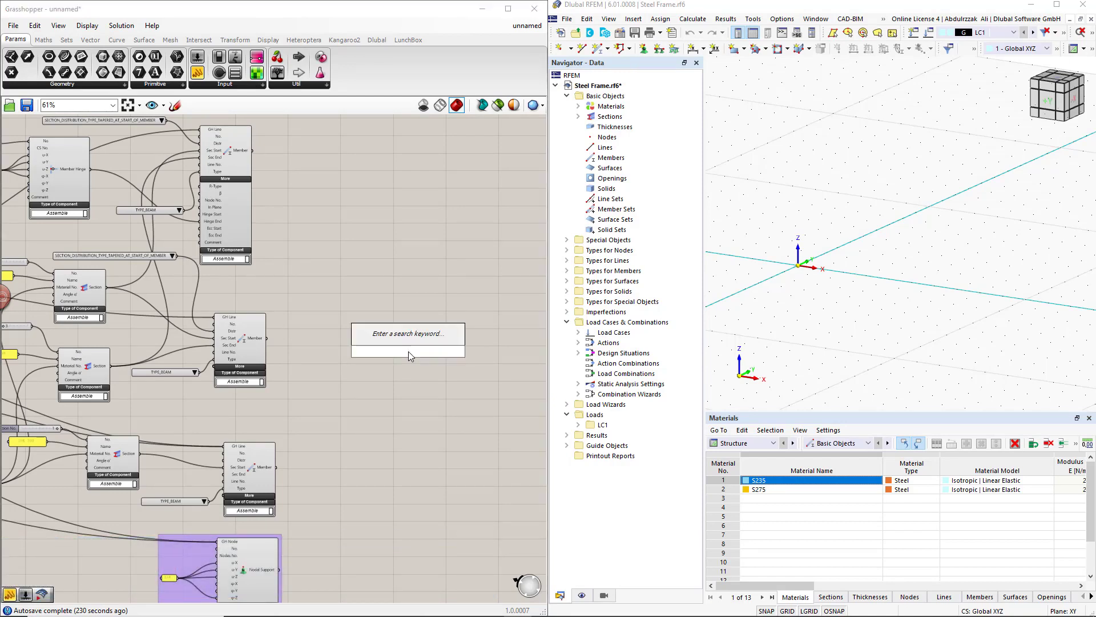
{"action": "type", "text": "export"}
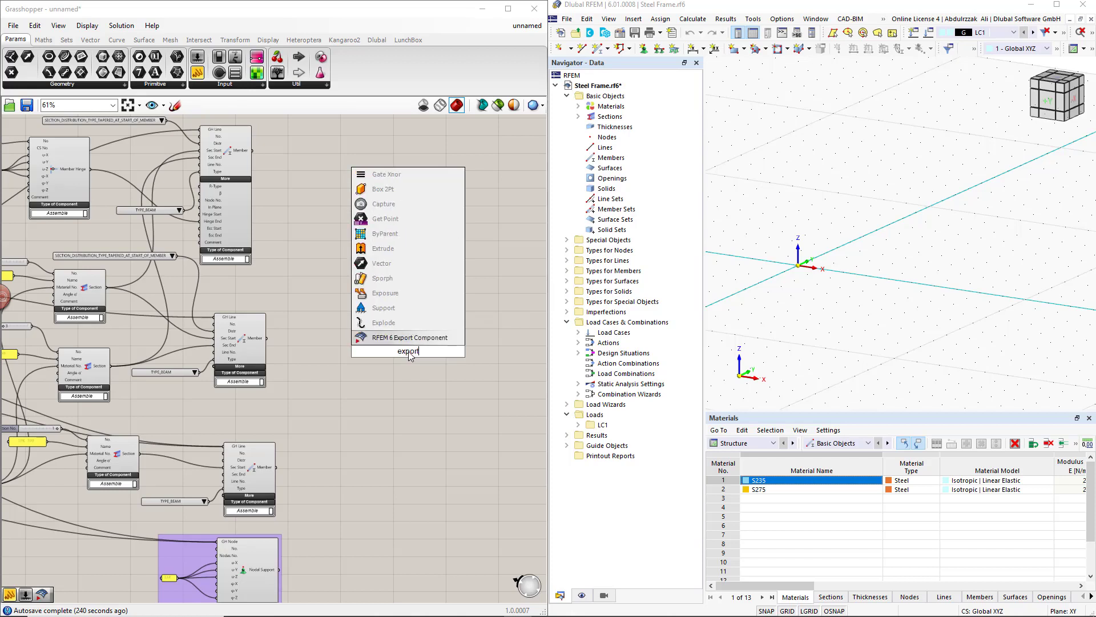
{"action": "left_click", "coordinate": [406, 337]}
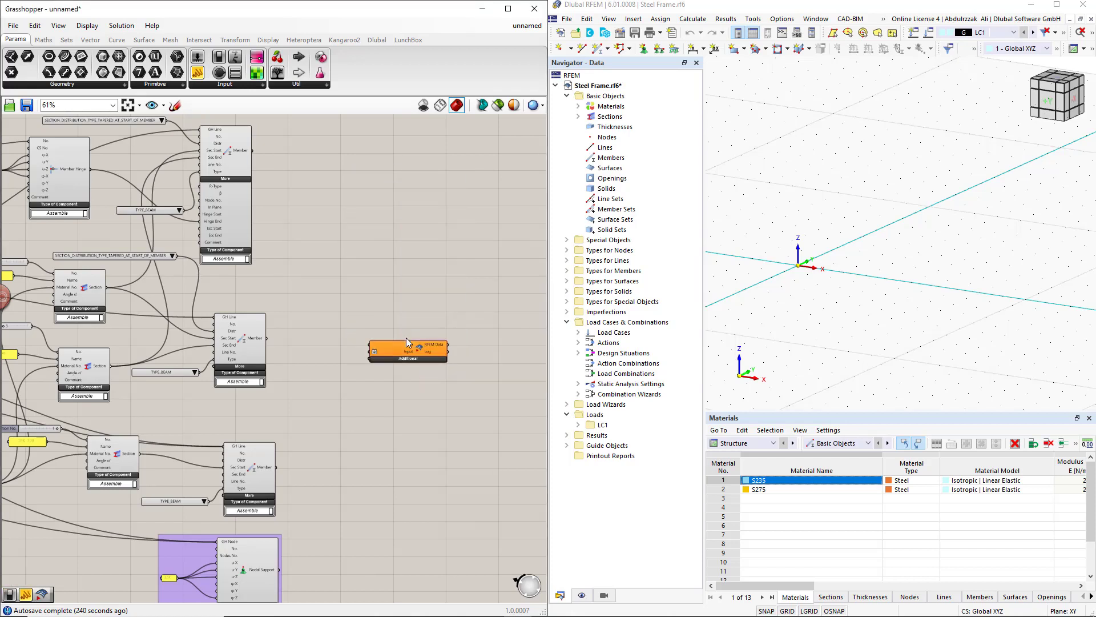
{"action": "left_click", "coordinate": [409, 358]}
{"action": "left_click_drag", "start_coordinate": [416, 350], "coordinate": [467, 353]}
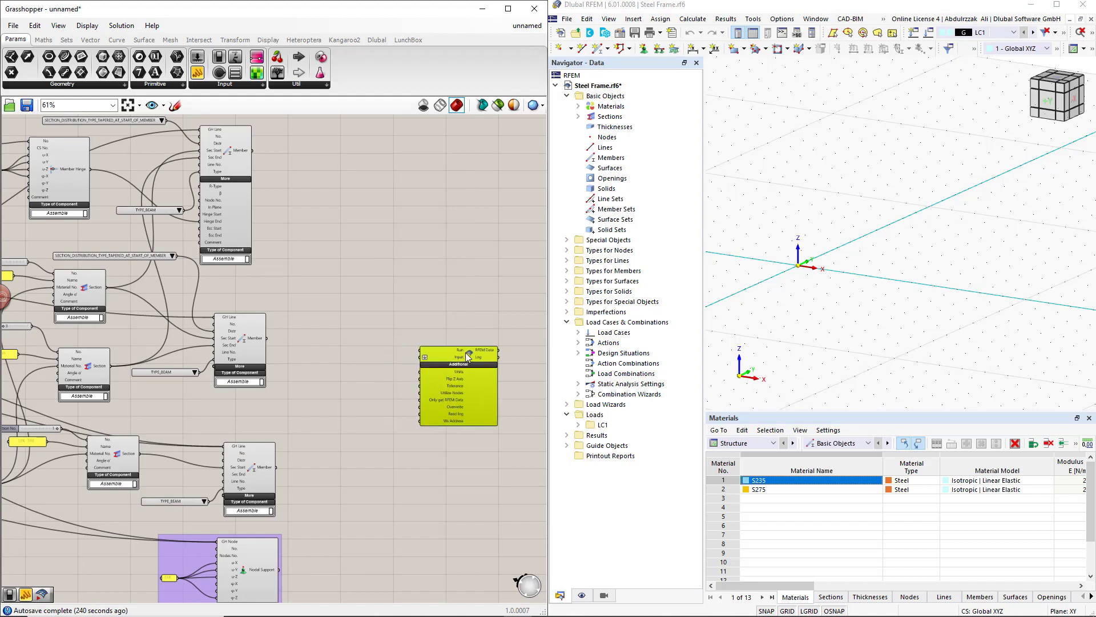
Wire a Boolean Toggle into the export's Run input and add a second toggle set to True
{"action": "double_click", "coordinate": [371, 309]}
{"action": "type", "text": "bool"}
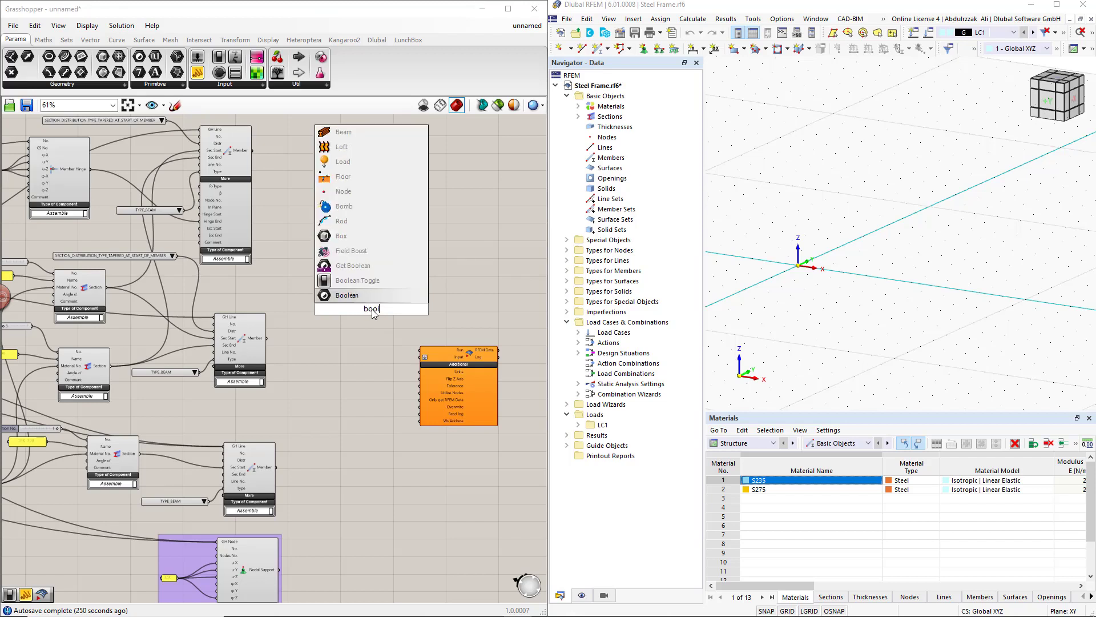
{"action": "left_click", "coordinate": [360, 281]}
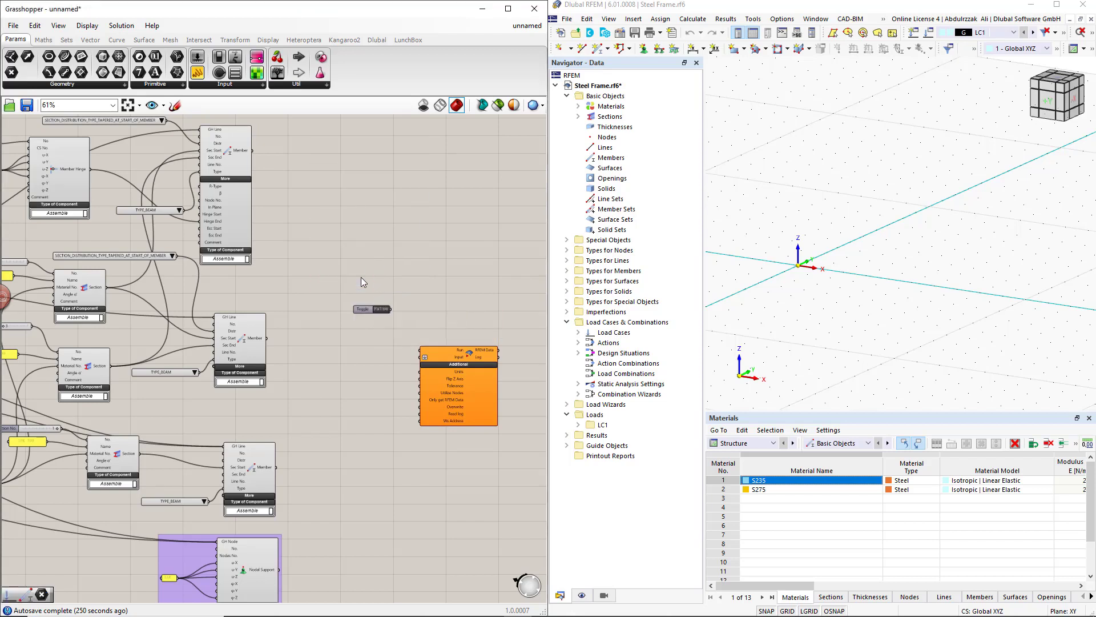
{"action": "left_click_drag", "start_coordinate": [391, 309], "coordinate": [411, 352]}
{"action": "left_click_drag", "start_coordinate": [365, 309], "coordinate": [362, 379], "text": "alt"}
{"action": "left_click_drag", "start_coordinate": [366, 438], "coordinate": [420, 407], "text": "alt"}
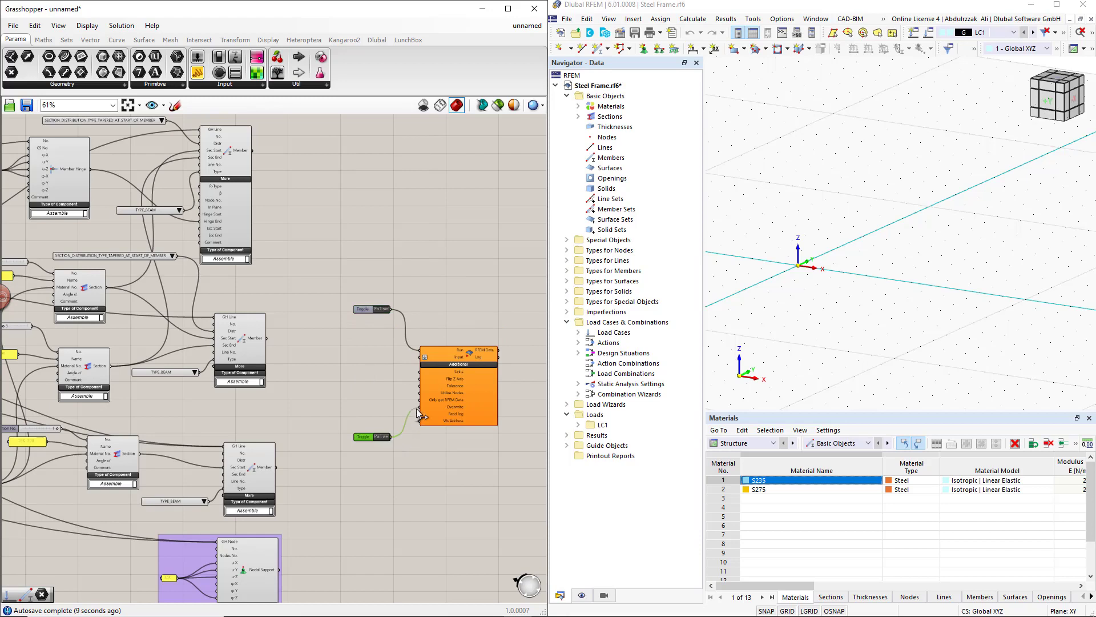
{"action": "double_click", "coordinate": [380, 438]}
Wire both Member outputs, all Section outputs and the Nodal Support into the export component's Input
{"action": "left_click_drag", "start_coordinate": [252, 150], "coordinate": [420, 358]}
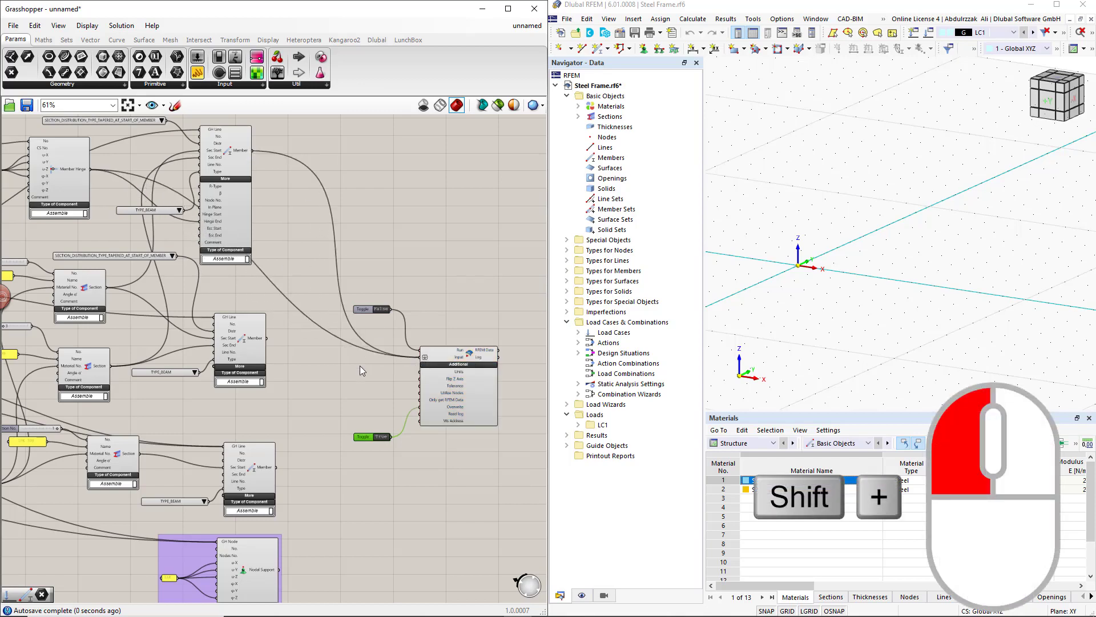
{"action": "left_click_drag", "start_coordinate": [266, 338], "coordinate": [418, 360], "text": "shift"}
{"action": "left_click_drag", "start_coordinate": [106, 287], "coordinate": [420, 358], "text": "shift"}
{"action": "left_click_drag", "start_coordinate": [110, 365], "coordinate": [420, 358]}
{"action": "left_click_drag", "start_coordinate": [279, 569], "coordinate": [421, 358], "text": "shift"}
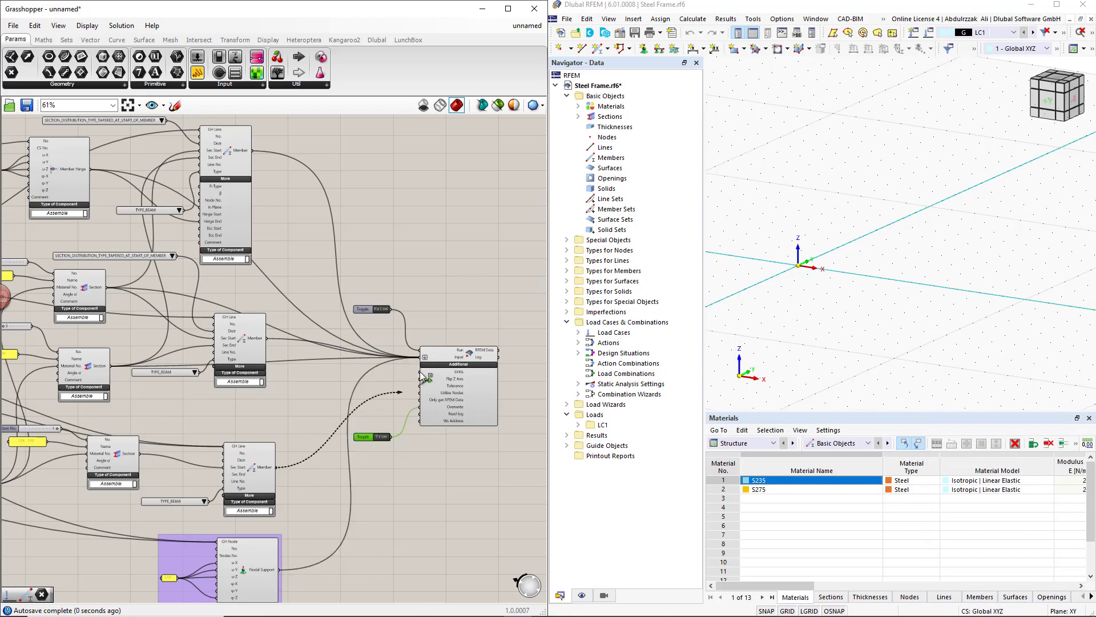
{"action": "left_click_drag", "start_coordinate": [139, 454], "coordinate": [421, 358], "text": "shift"}
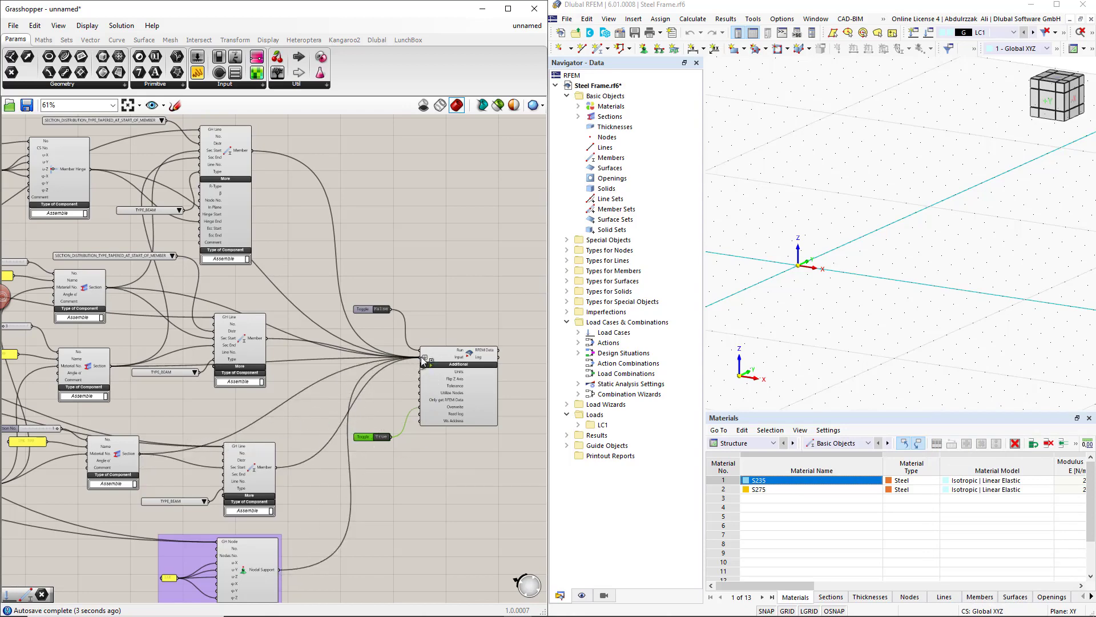
{"action": "scroll", "coordinate": [137, 475], "scroll_direction": "down", "scroll_amount": 2}
{"action": "right_click_drag", "start_coordinate": [137, 475], "coordinate": [191, 474]}
{"action": "left_click_drag", "start_coordinate": [73, 466], "coordinate": [450, 357], "text": "shift"}
{"action": "scroll", "coordinate": [421, 330], "scroll_direction": "up", "scroll_amount": 2}
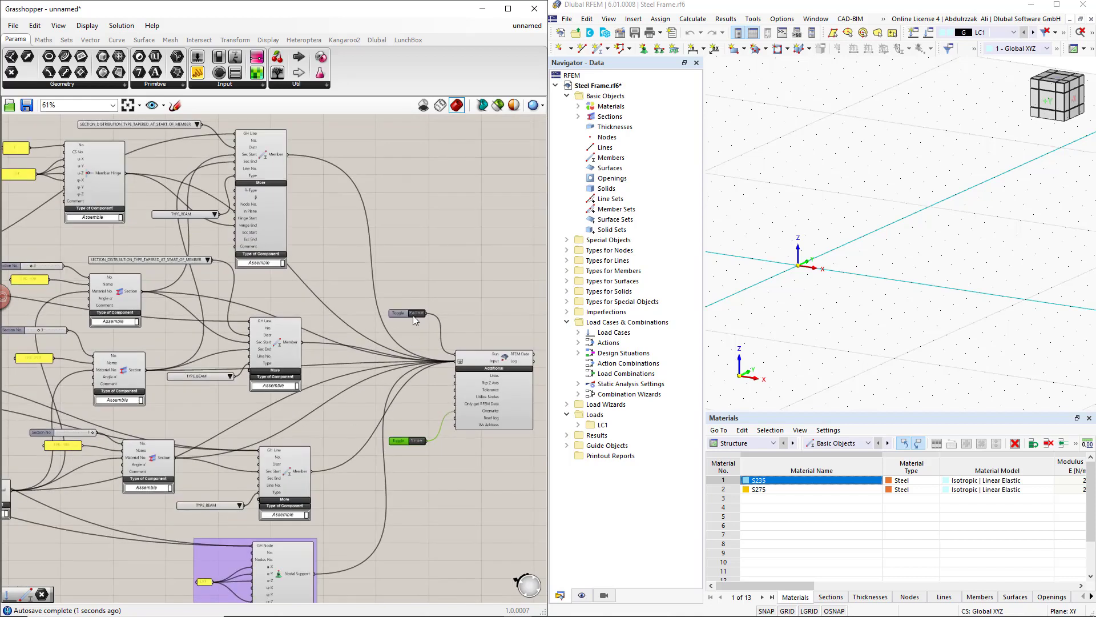
Set Run to True to send the frame to RFEM, then abort the locked external connection
{"action": "double_click", "coordinate": [413, 314]}
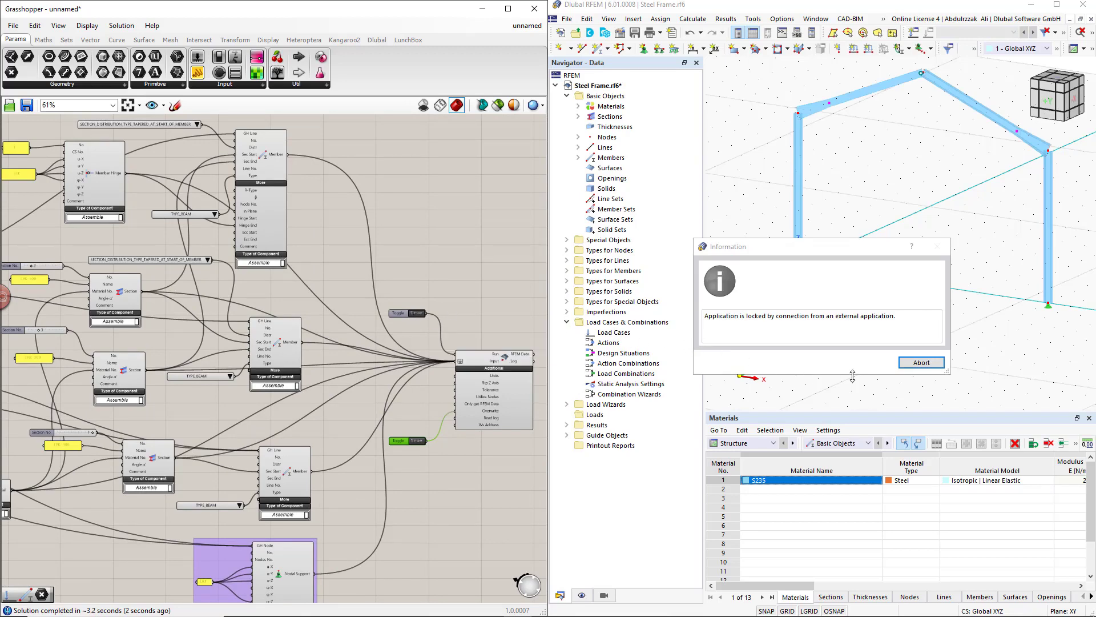
{"action": "left_click", "coordinate": [923, 366]}
{"action": "left_click", "coordinate": [923, 366]}
{"action": "left_click", "coordinate": [872, 366]}
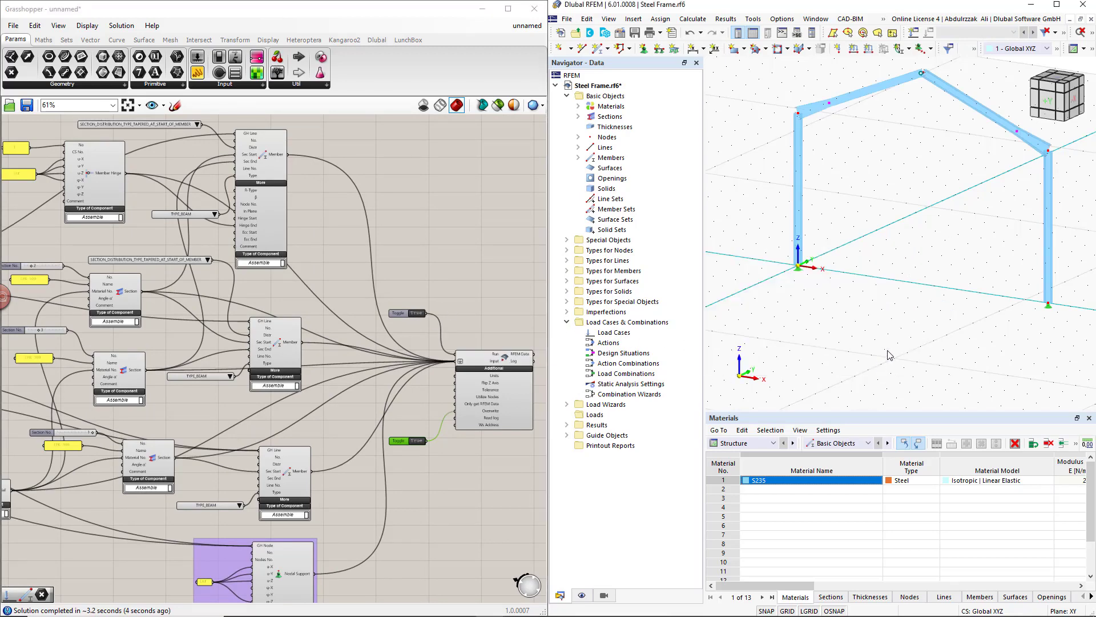
{"action": "scroll", "coordinate": [887, 354], "scroll_direction": "down", "scroll_amount": 1}
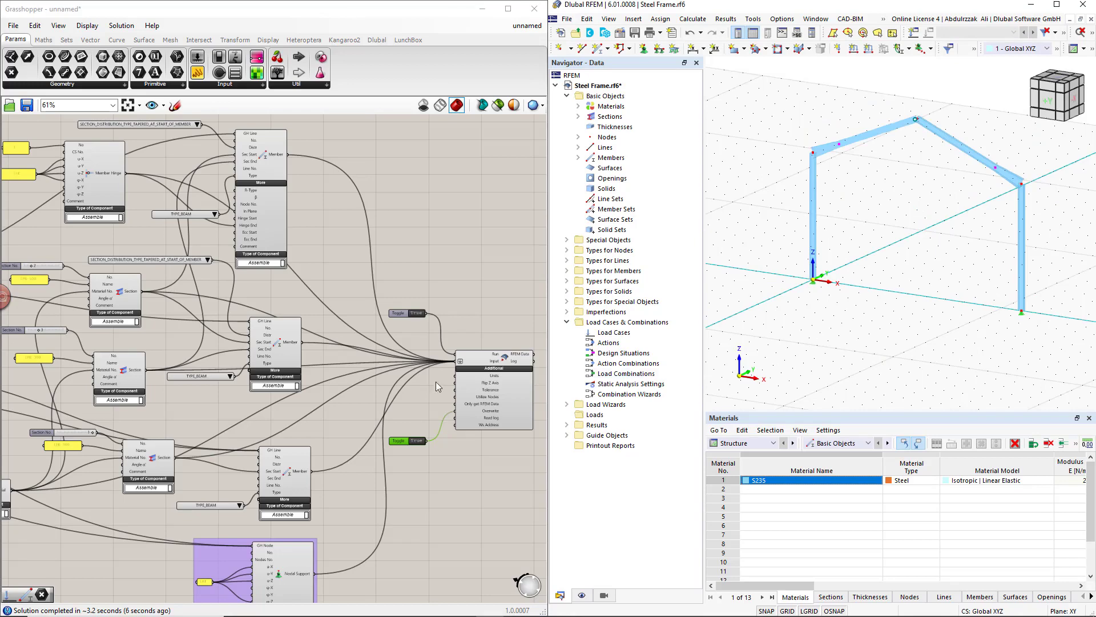
{"action": "scroll", "coordinate": [364, 383], "scroll_direction": "down", "scroll_amount": 2}
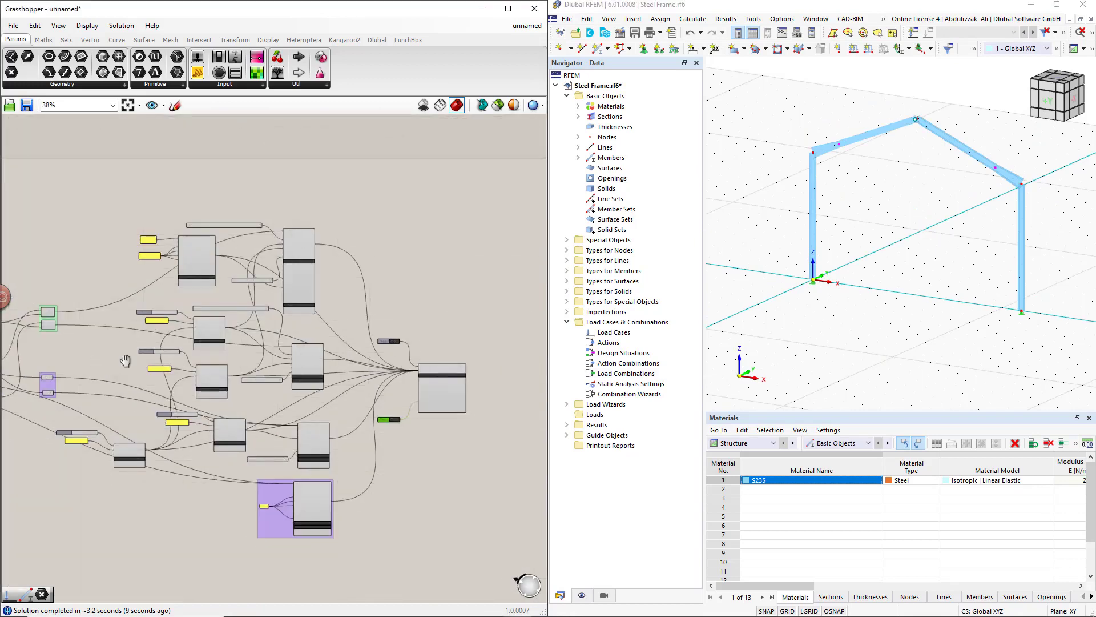